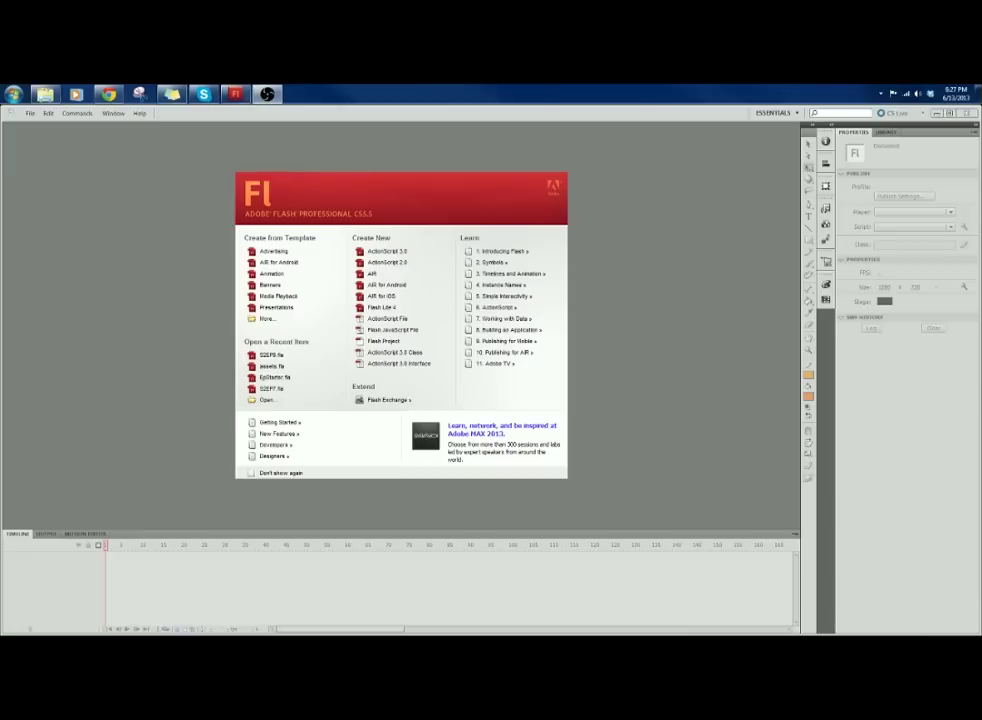
Step: Create a new ActionScript 3.0 document
{"action": "left_click", "coordinate": [388, 254]}
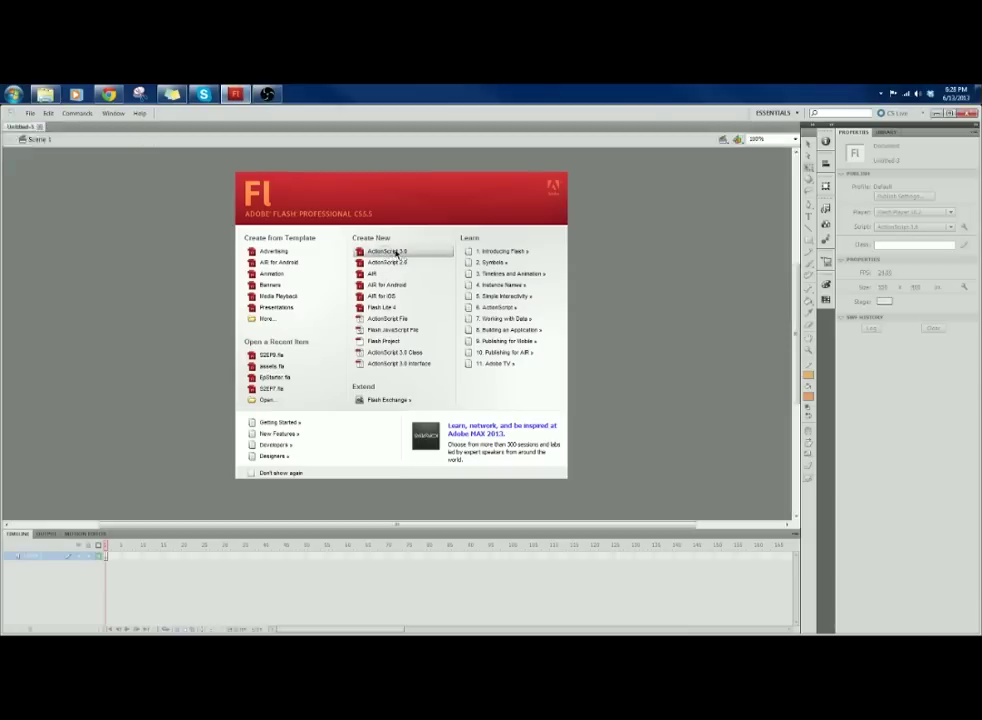
{"action": "key", "text": "space"}
{"action": "left_click_drag", "start_coordinate": [451, 248], "coordinate": [459, 285]}
{"action": "key", "text": "space"}
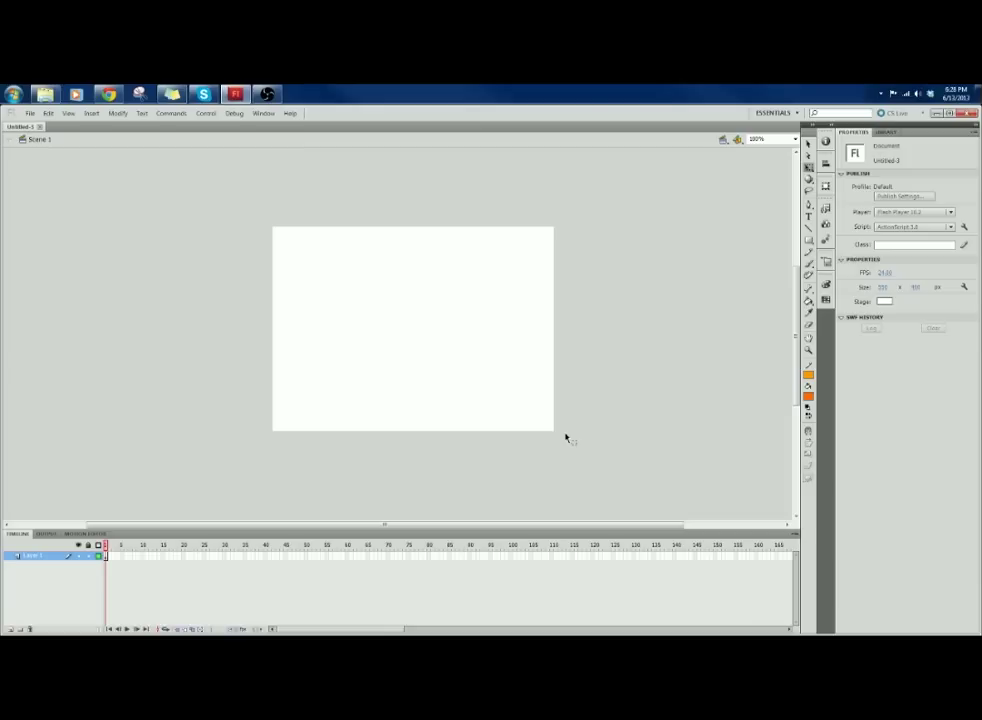
{"action": "key", "text": "space"}
{"action": "left_click_drag", "start_coordinate": [647, 323], "coordinate": [691, 301]}
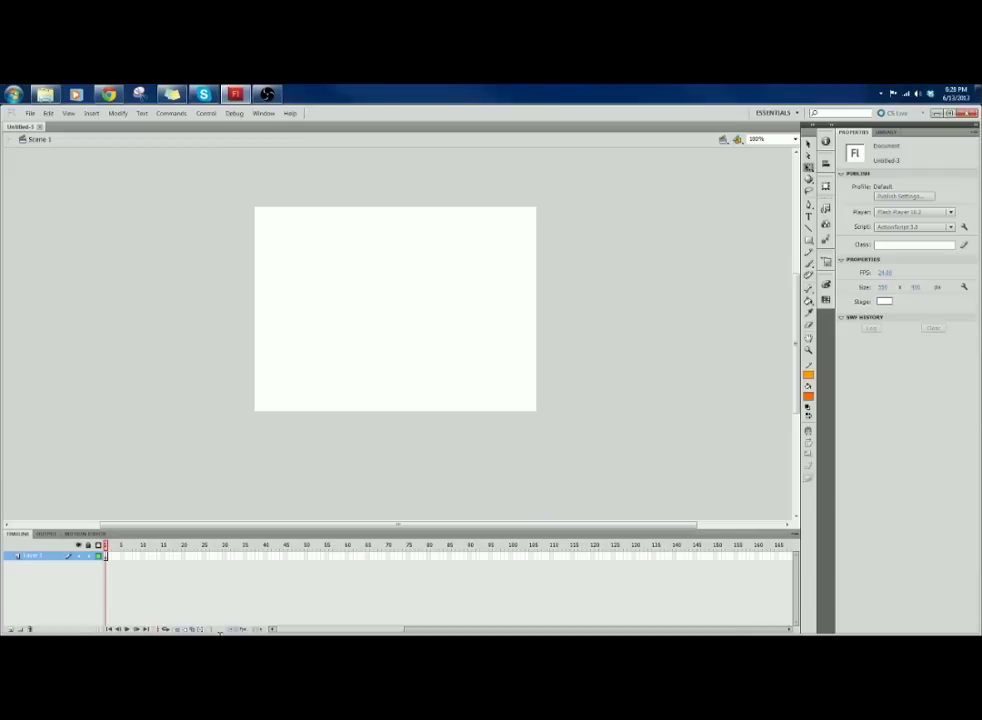
{"action": "key", "text": "space"}
{"action": "left_click_drag", "start_coordinate": [699, 352], "coordinate": [697, 346]}
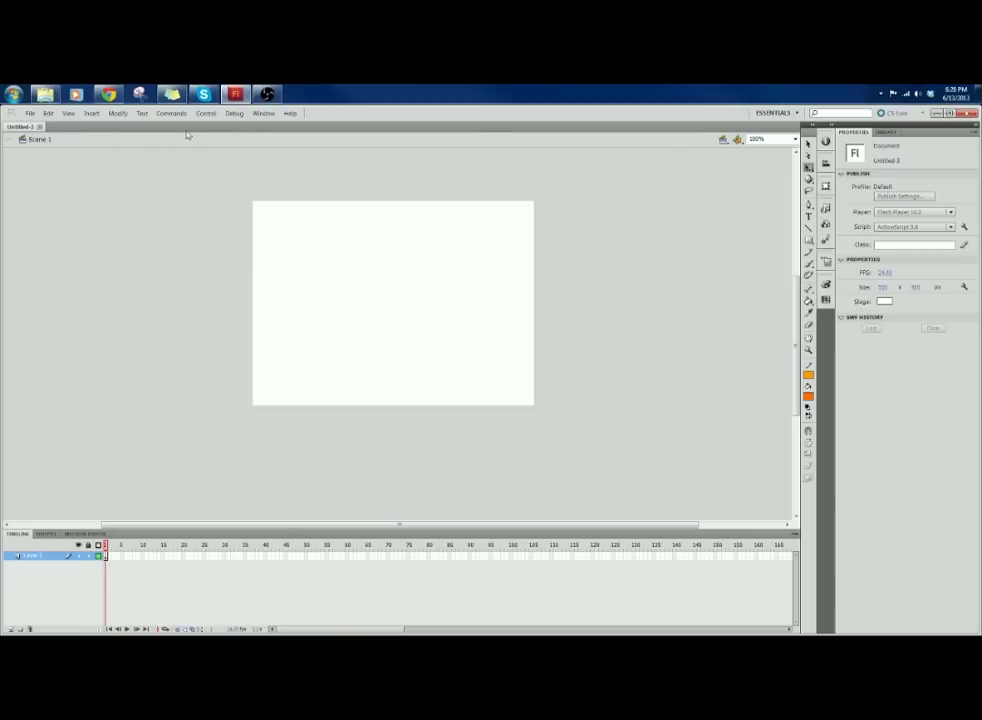
{"action": "key", "text": "space"}
{"action": "mouse_move", "coordinate": [620, 322]}
{"action": "left_mouse_down"}
{"action": "mouse_move", "coordinate": [603, 320]}
{"action": "mouse_move", "coordinate": [614, 333]}
{"action": "left_mouse_up"}
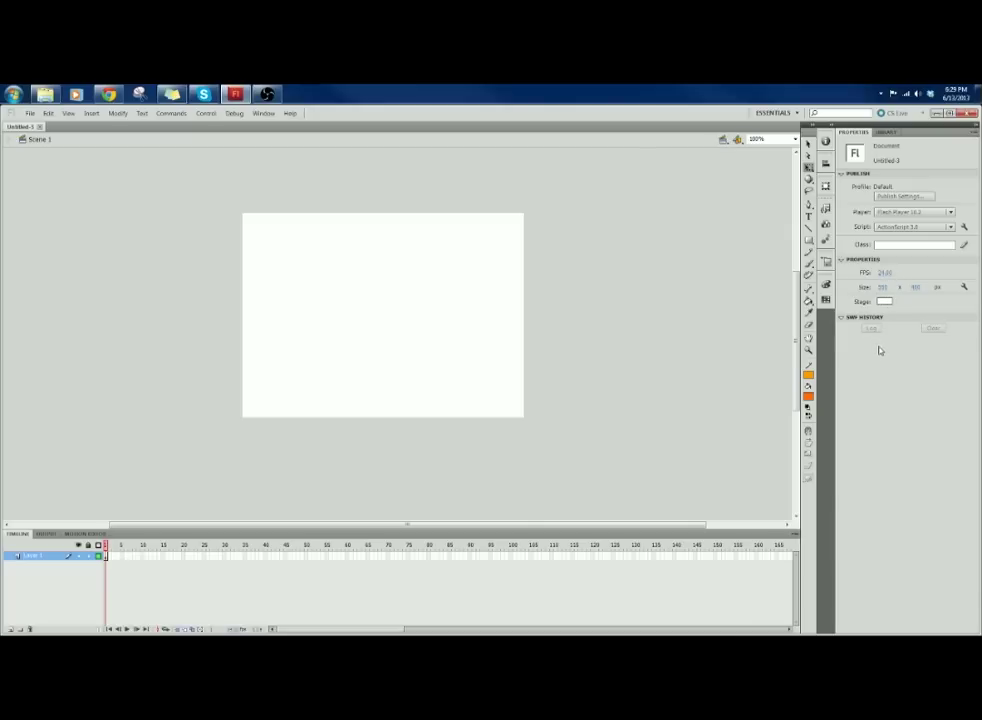
{"action": "left_click_drag", "start_coordinate": [750, 351], "coordinate": [730, 359]}
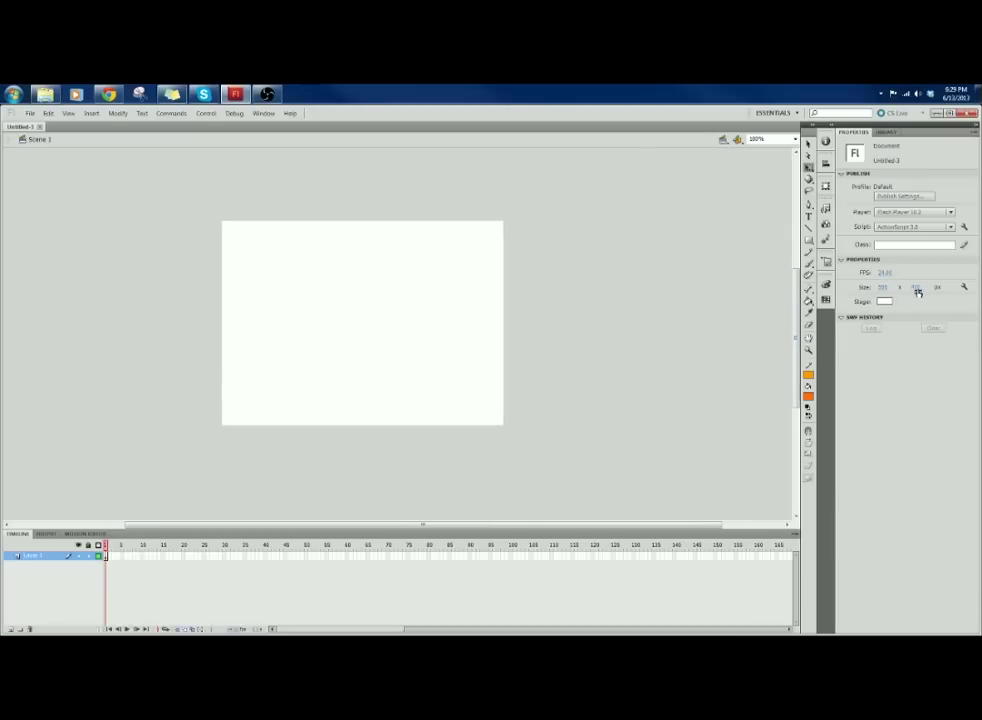
{"action": "left_click_drag", "start_coordinate": [679, 309], "coordinate": [716, 310]}
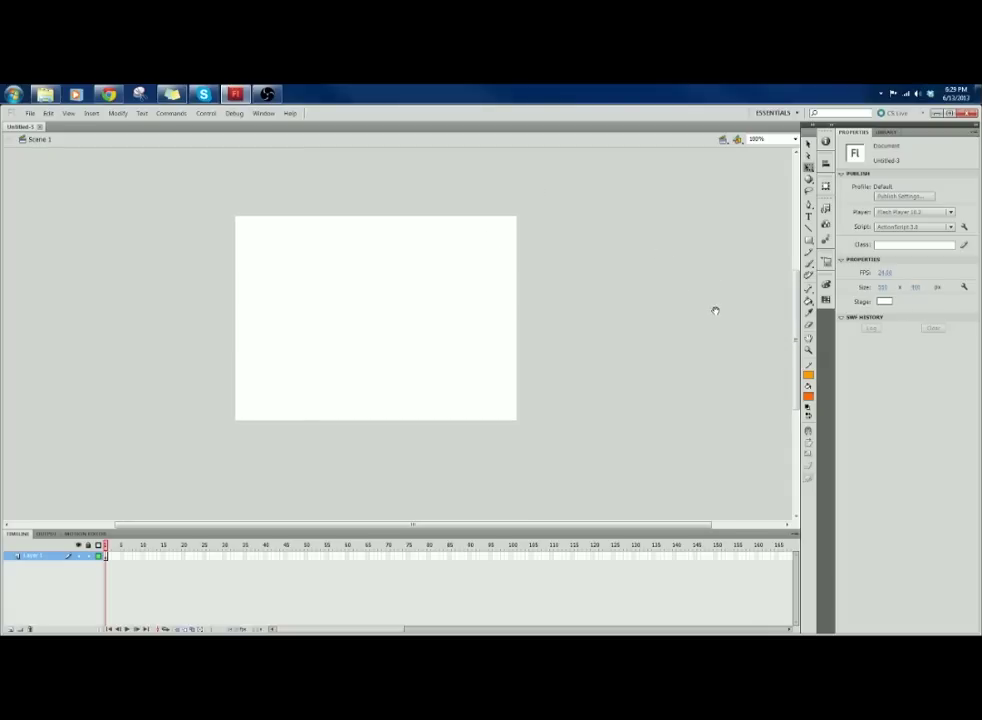
Step: Set the stage size to 1280 x 720 px
{"action": "left_click", "coordinate": [881, 289]}
{"action": "type", "text": "1280"}
{"action": "key", "text": "Tab"}
{"action": "type", "text": "720"}
{"action": "key", "text": "Return"}
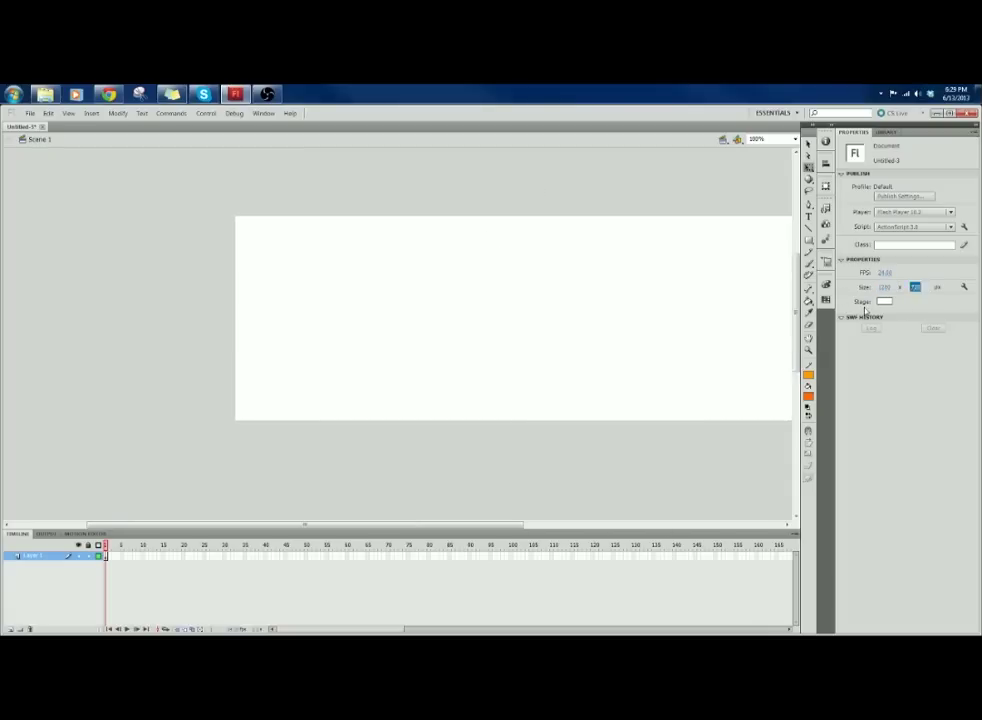
{"action": "left_click_drag", "start_coordinate": [670, 375], "coordinate": [555, 285]}
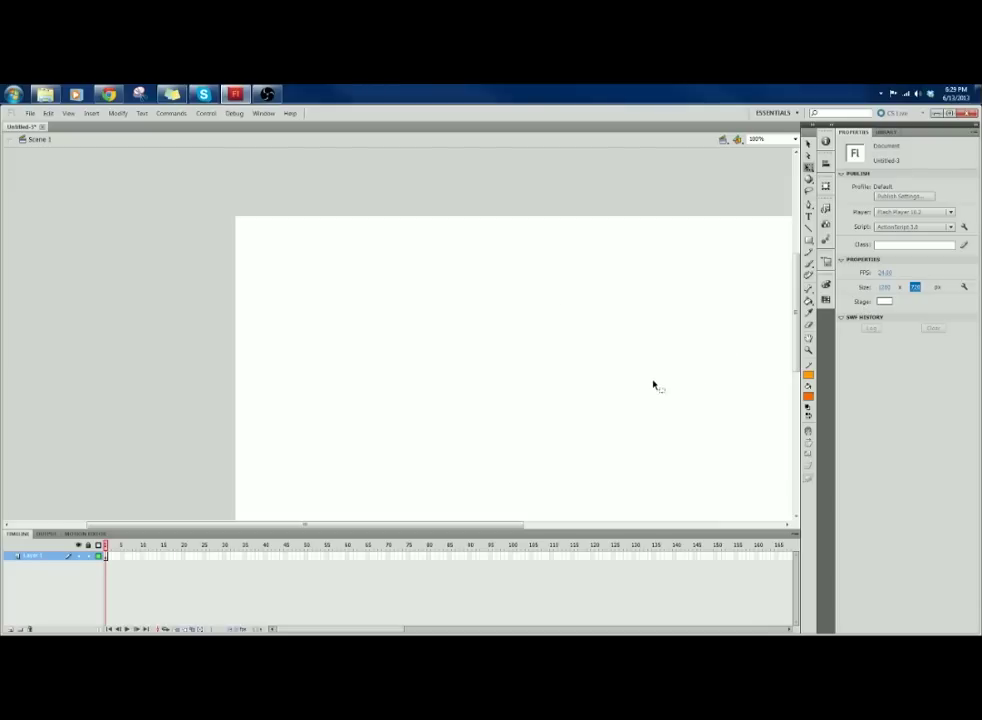
{"action": "key", "text": "space"}
{"action": "mouse_move", "coordinate": [687, 393]}
{"action": "left_mouse_down"}
{"action": "mouse_move", "coordinate": [547, 314]}
{"action": "mouse_move", "coordinate": [557, 330]}
{"action": "left_mouse_up"}
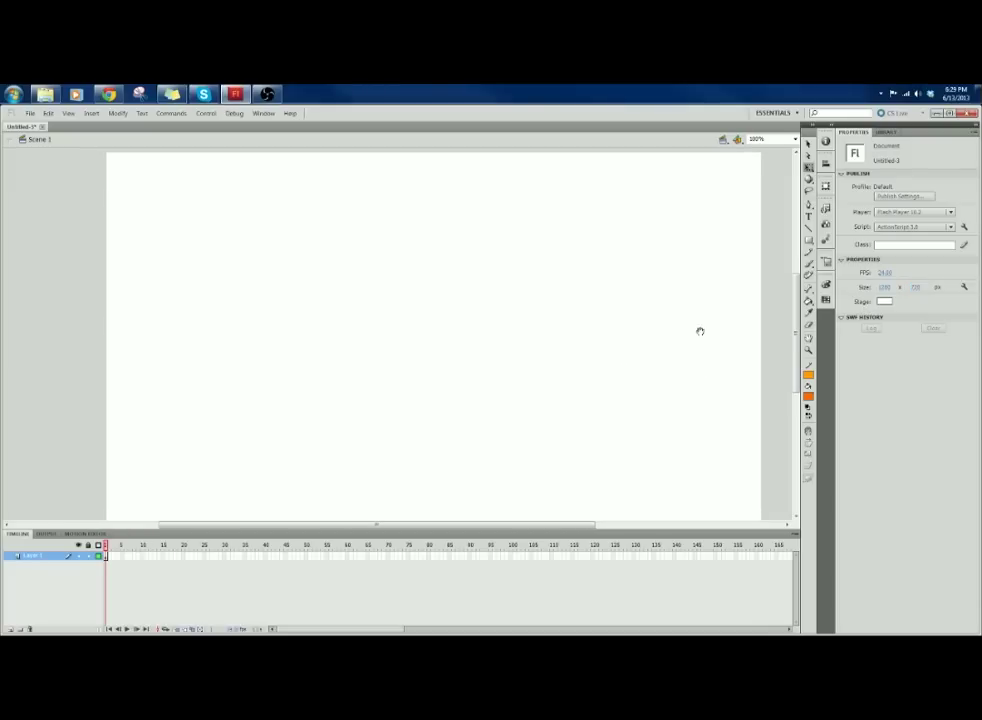
{"action": "key", "text": "space"}
{"action": "left_click_drag", "start_coordinate": [732, 395], "coordinate": [730, 397]}
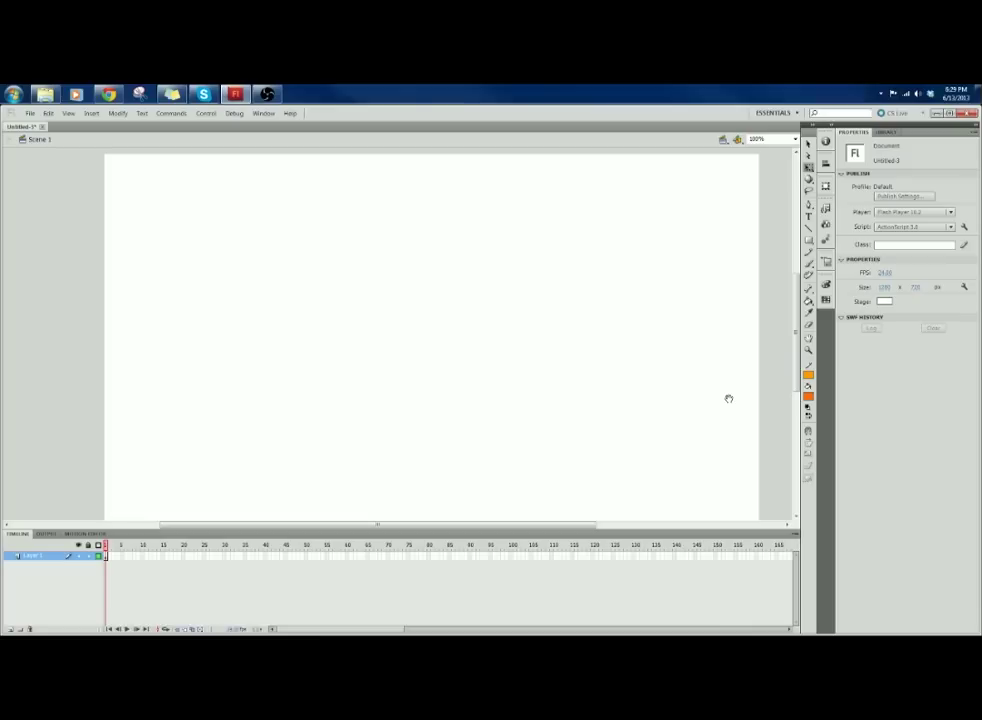
{"action": "left_click_drag", "start_coordinate": [700, 357], "coordinate": [724, 353]}
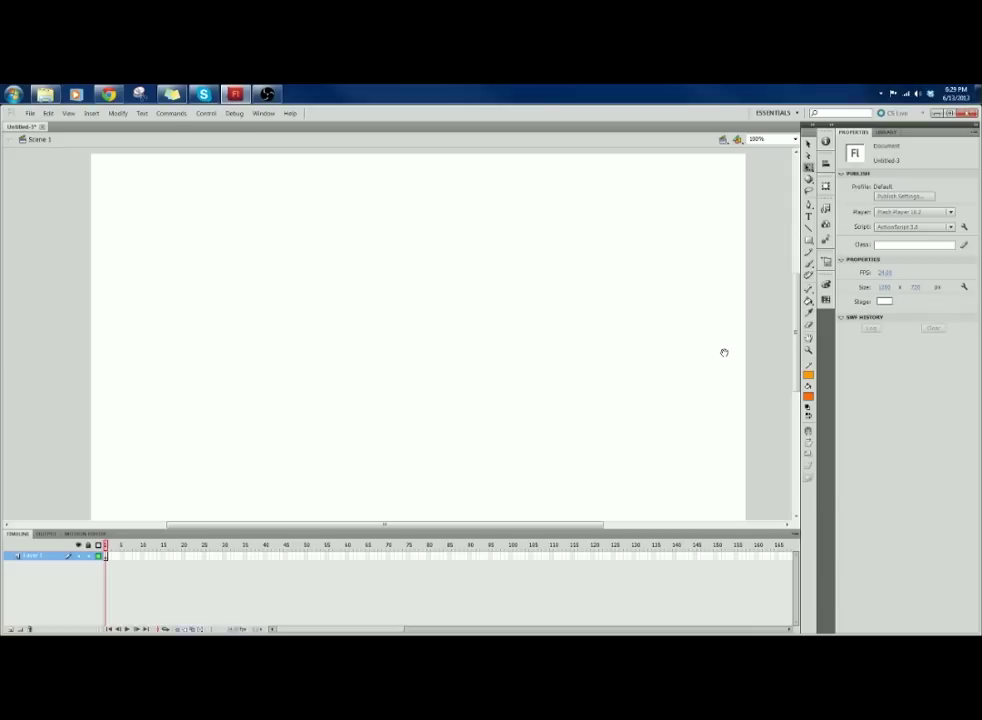
{"action": "left_click_drag", "start_coordinate": [735, 329], "coordinate": [734, 360]}
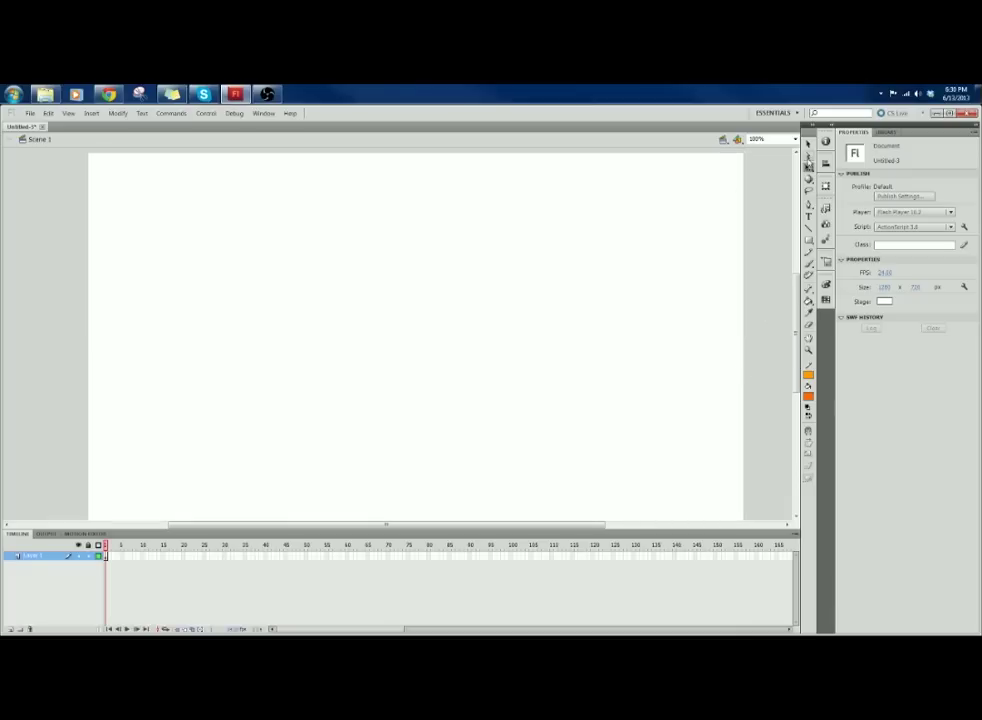
Step: Activate the Brush tool for drawing on the stage
{"action": "left_click", "coordinate": [809, 145]}
{"action": "left_click", "coordinate": [809, 156]}
{"action": "left_click", "coordinate": [809, 168]}
{"action": "left_click", "coordinate": [809, 146]}
{"action": "left_click", "coordinate": [809, 168]}
{"action": "left_click", "coordinate": [809, 270]}
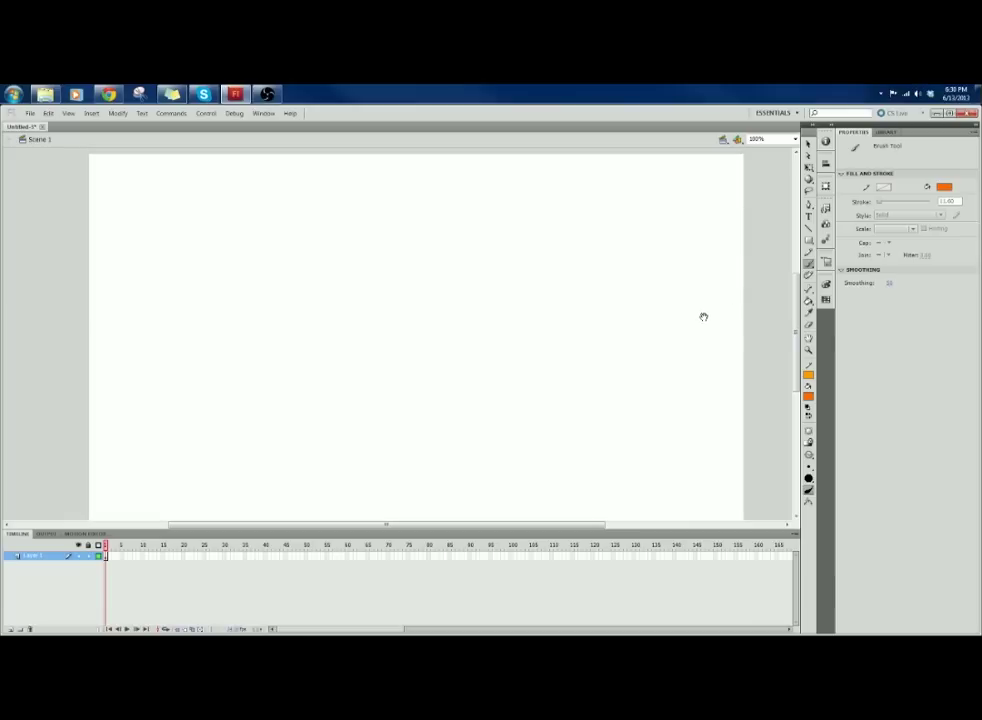
{"action": "key", "text": "space"}
{"action": "mouse_move", "coordinate": [721, 301]}
{"action": "left_mouse_down"}
{"action": "mouse_move", "coordinate": [739, 303]}
{"action": "mouse_move", "coordinate": [740, 316]}
{"action": "left_mouse_up"}
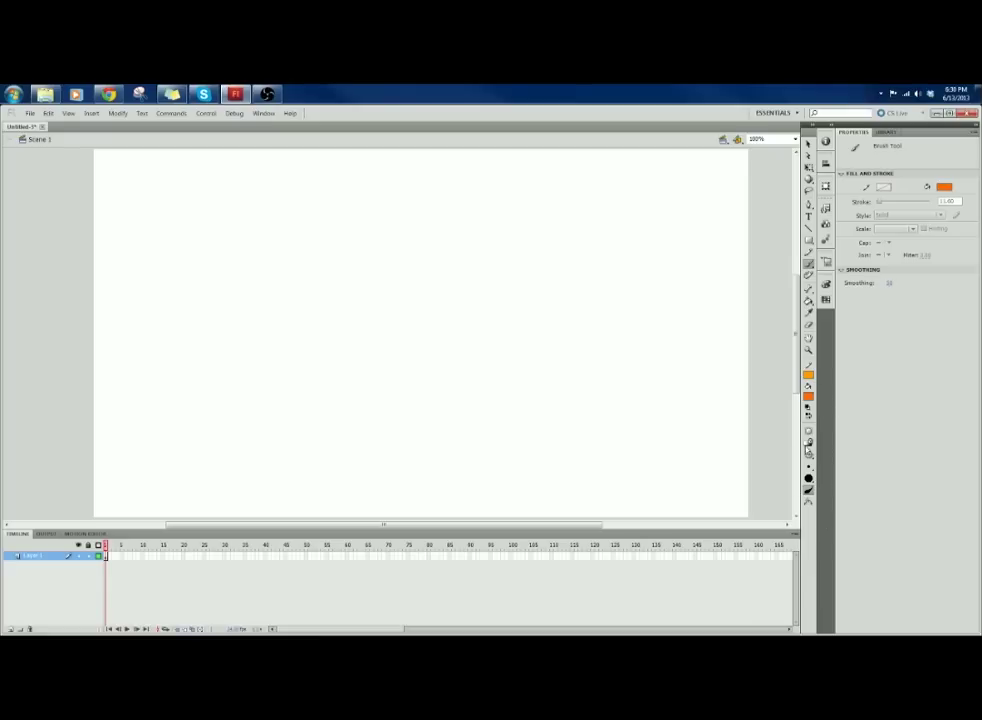
{"action": "left_click", "coordinate": [810, 301]}
{"action": "left_click", "coordinate": [810, 326]}
{"action": "left_click", "coordinate": [810, 276]}
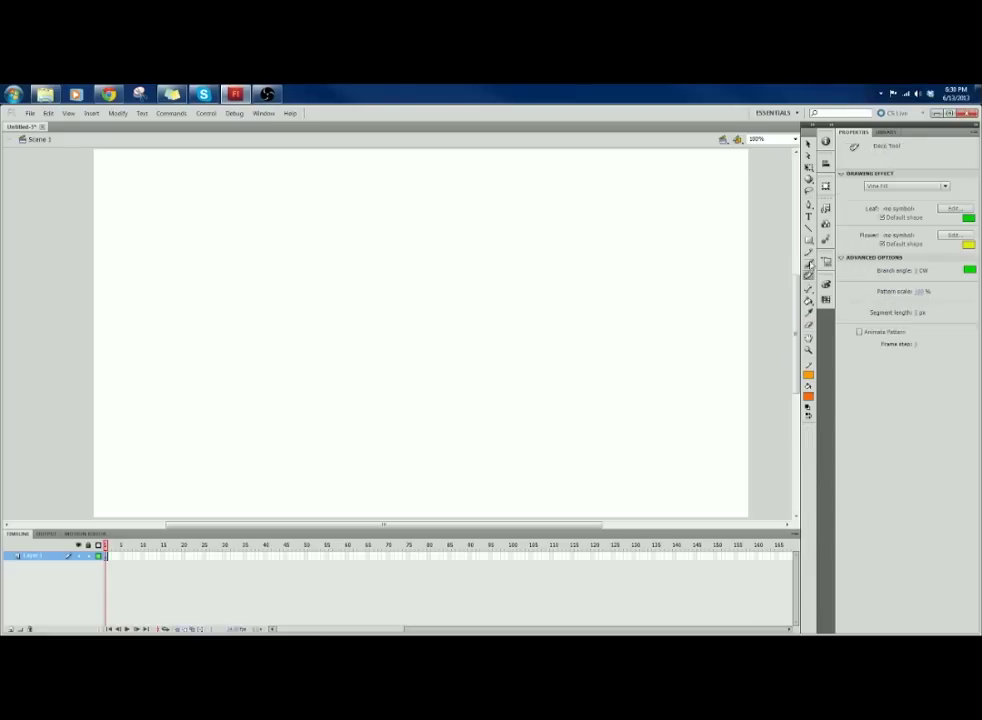
{"action": "left_click", "coordinate": [810, 253]}
{"action": "left_click", "coordinate": [811, 230]}
{"action": "left_click", "coordinate": [810, 265]}
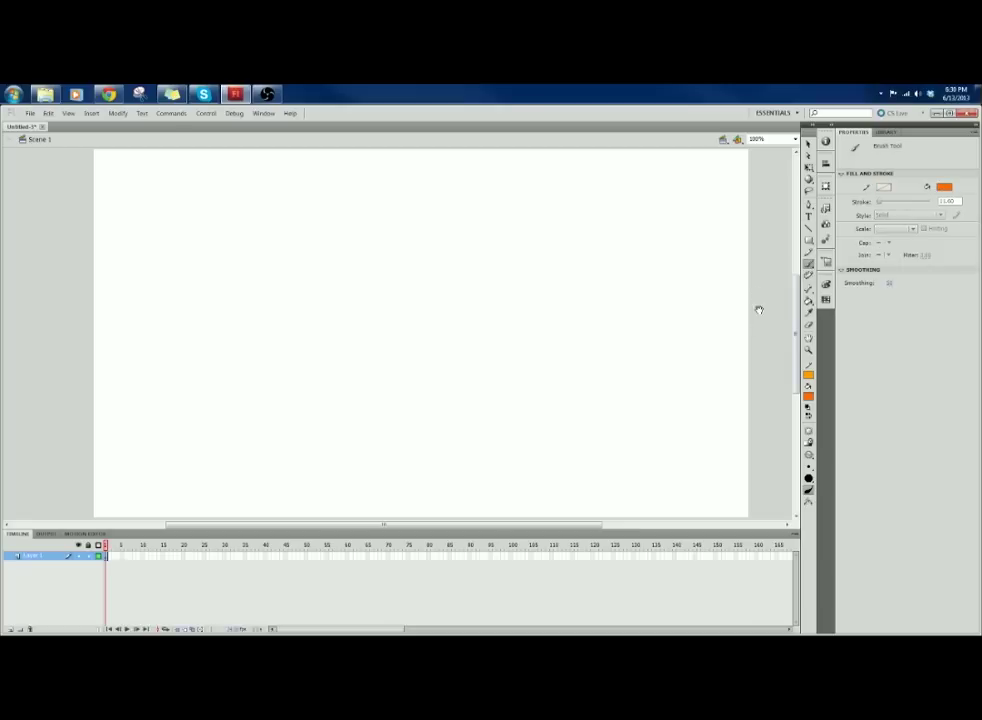
{"action": "left_click_drag", "start_coordinate": [759, 310], "coordinate": [761, 332]}
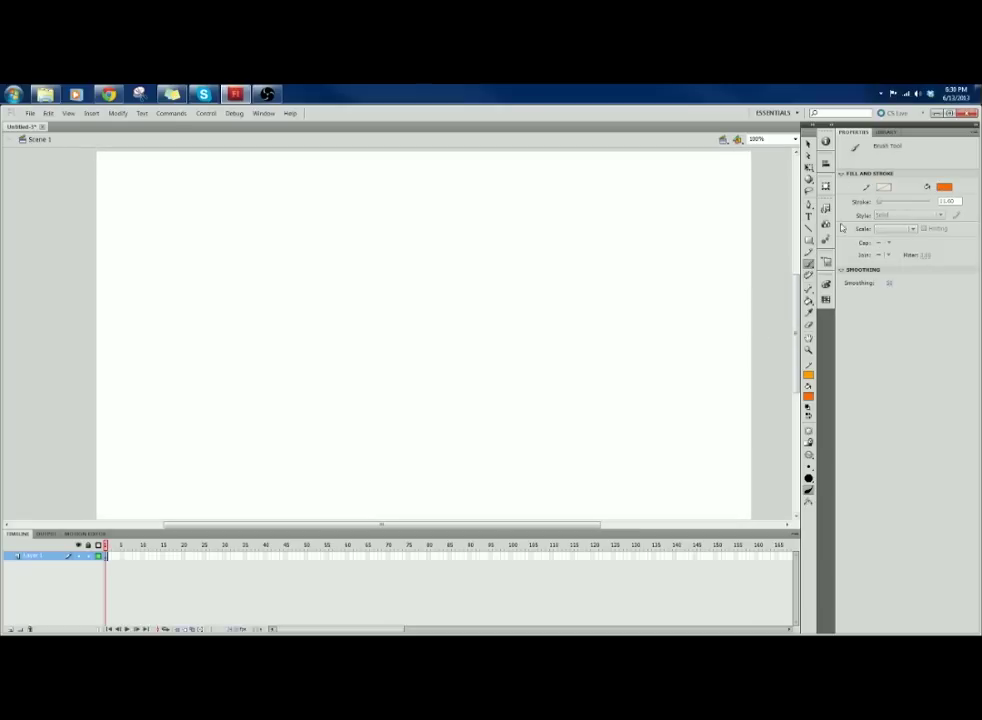
{"action": "left_click", "coordinate": [811, 397]}
{"action": "left_click", "coordinate": [812, 393]}
{"action": "left_click", "coordinate": [944, 190]}
{"action": "left_click", "coordinate": [945, 189]}
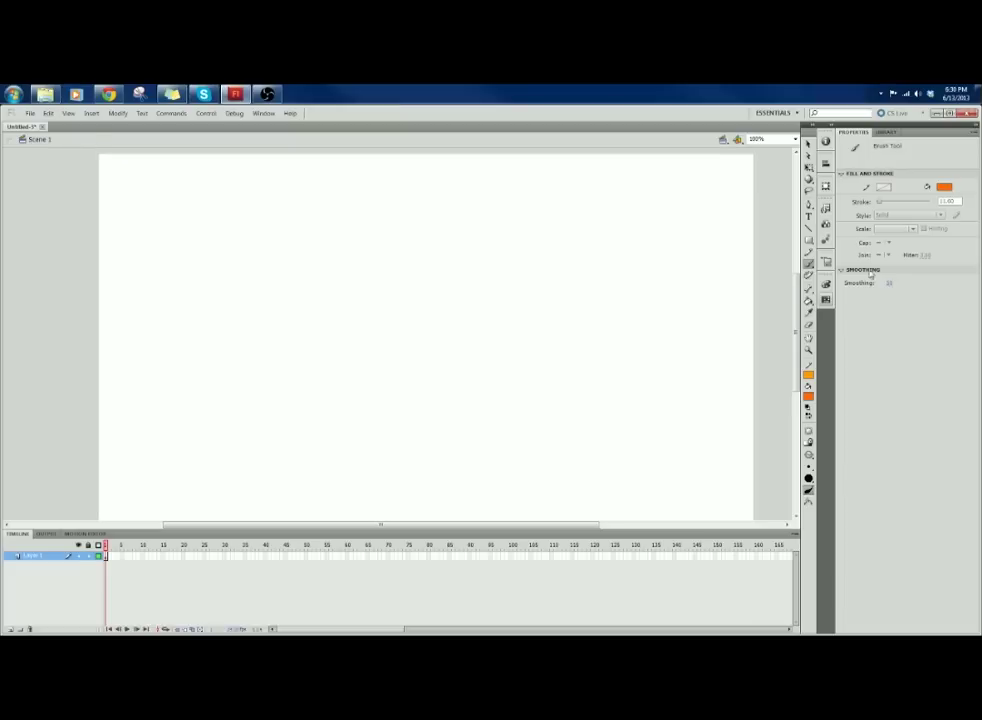
{"action": "left_click", "coordinate": [809, 398]}
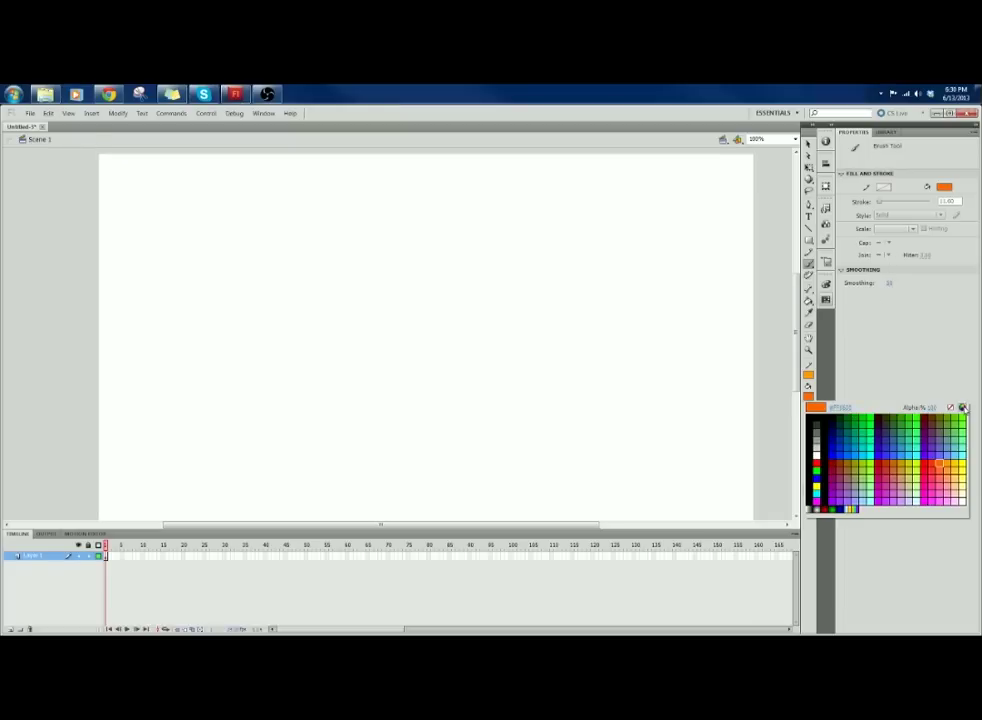
{"action": "left_click", "coordinate": [962, 408]}
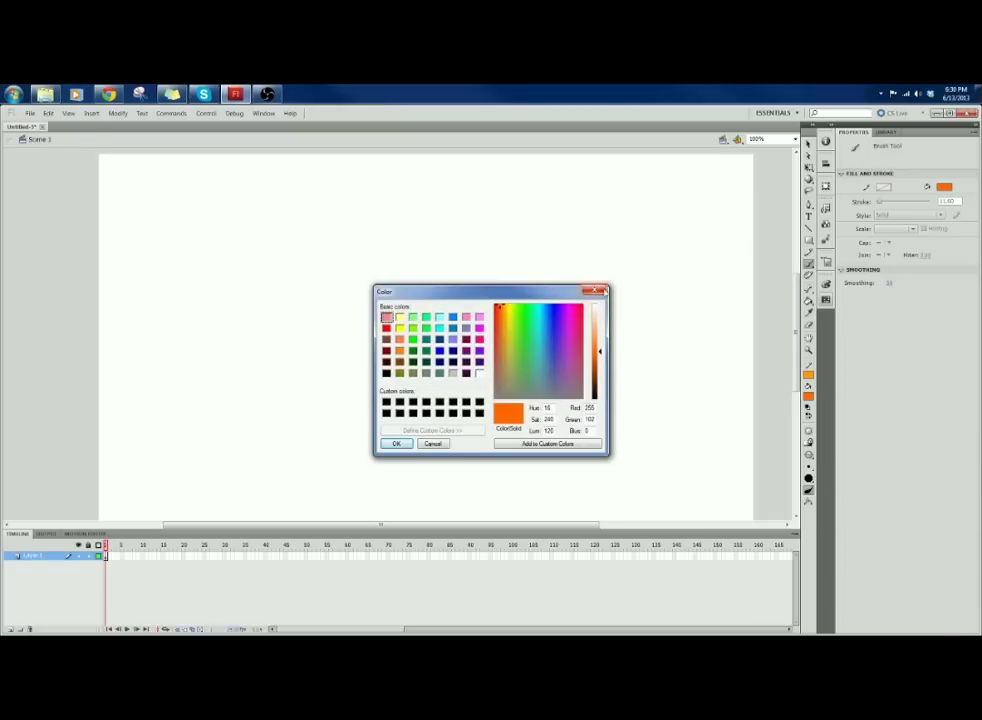
{"action": "left_click", "coordinate": [596, 291]}
Step: Try a lower alpha for the brush's fill colour and restore it to 100%
{"action": "left_click", "coordinate": [809, 397]}
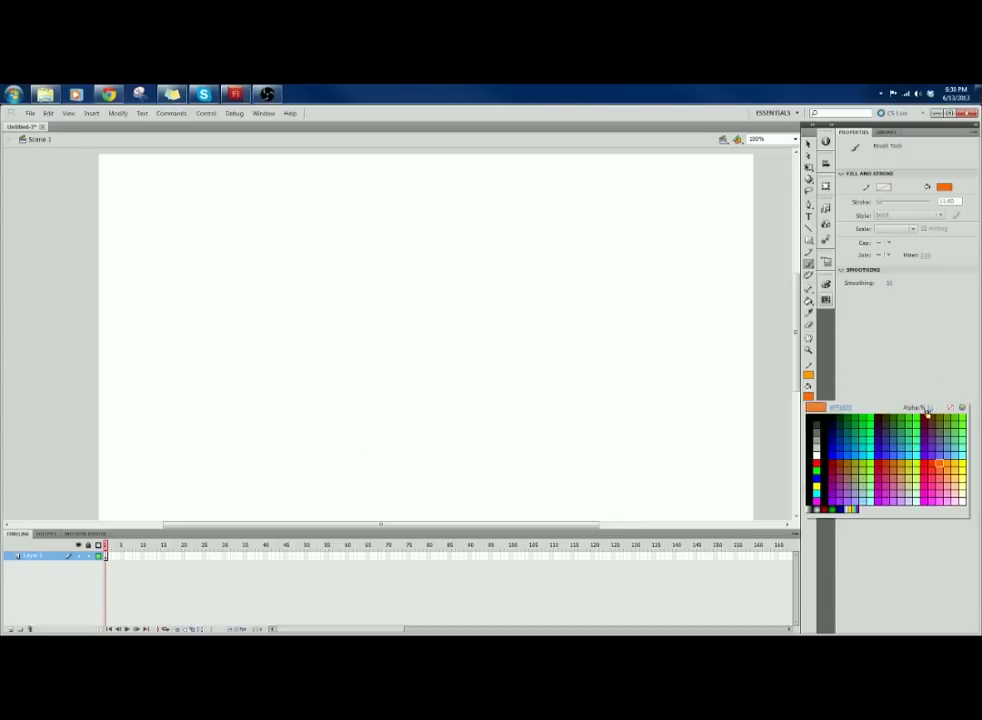
{"action": "mouse_move", "coordinate": [944, 409]}
{"action": "left_mouse_down"}
{"action": "mouse_move", "coordinate": [910, 408]}
{"action": "mouse_move", "coordinate": [974, 406]}
{"action": "mouse_move", "coordinate": [947, 408]}
{"action": "mouse_move", "coordinate": [953, 414]}
{"action": "left_mouse_up"}
{"action": "left_click", "coordinate": [978, 396]}
{"action": "left_click", "coordinate": [809, 397]}
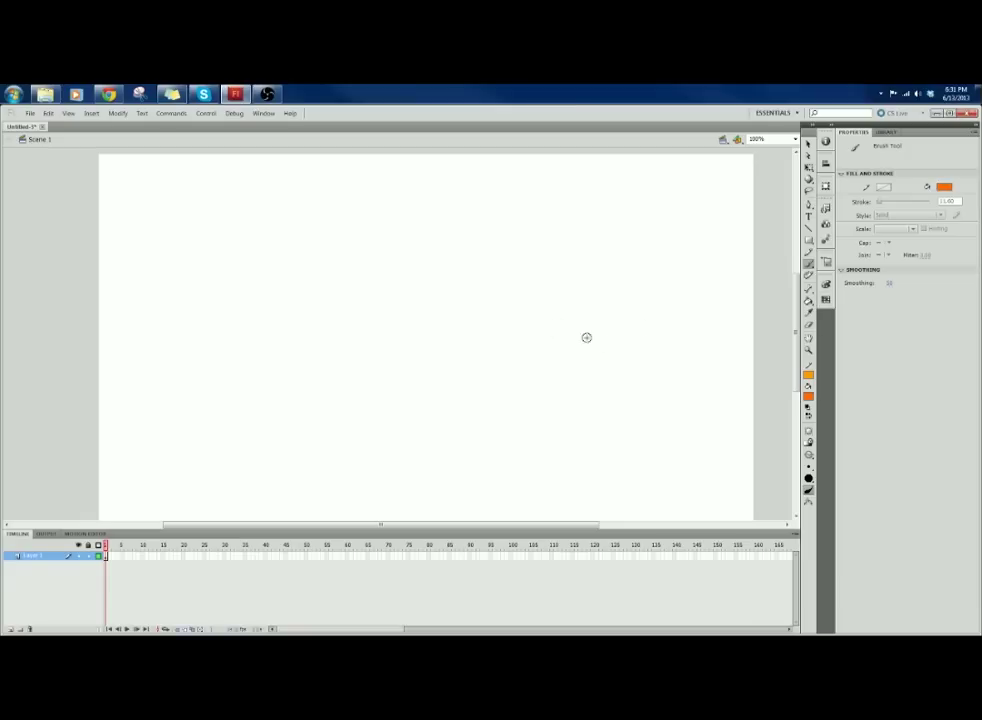
Step: Set the fill to a very dark navy and brush the character's rounded body outline with its first foot, undoing stray strokes
{"action": "left_click", "coordinate": [809, 398]}
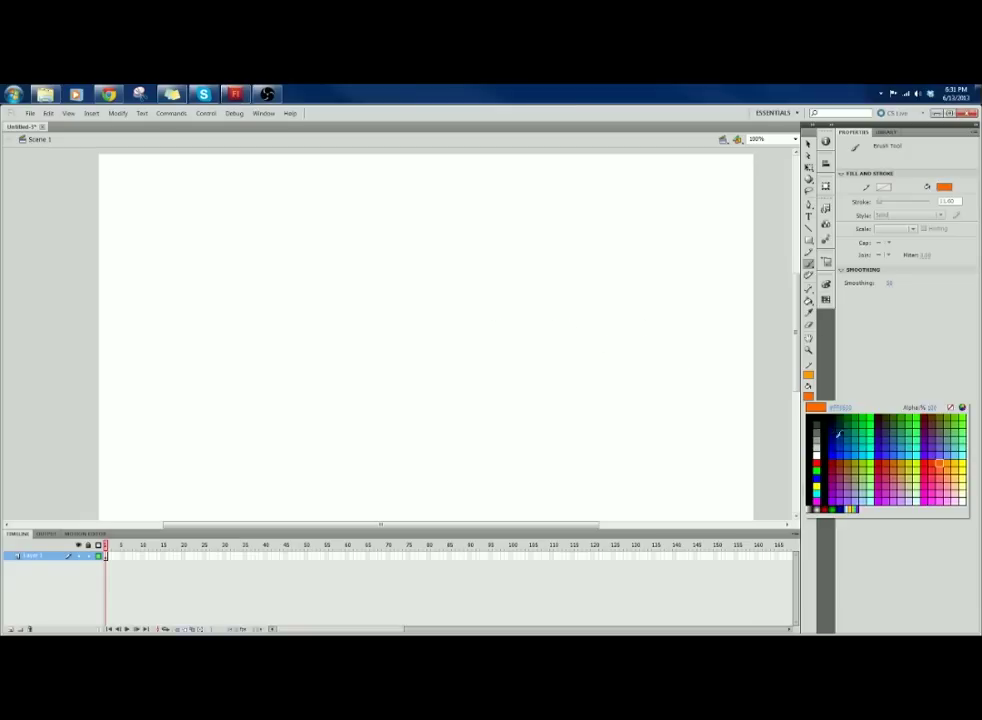
{"action": "left_click", "coordinate": [831, 425]}
{"action": "mouse_move", "coordinate": [457, 330]}
{"action": "left_mouse_down"}
{"action": "mouse_move", "coordinate": [460, 305]}
{"action": "mouse_move", "coordinate": [520, 270]}
{"action": "left_mouse_up"}
{"action": "left_click_drag", "start_coordinate": [540, 335], "coordinate": [534, 350]}
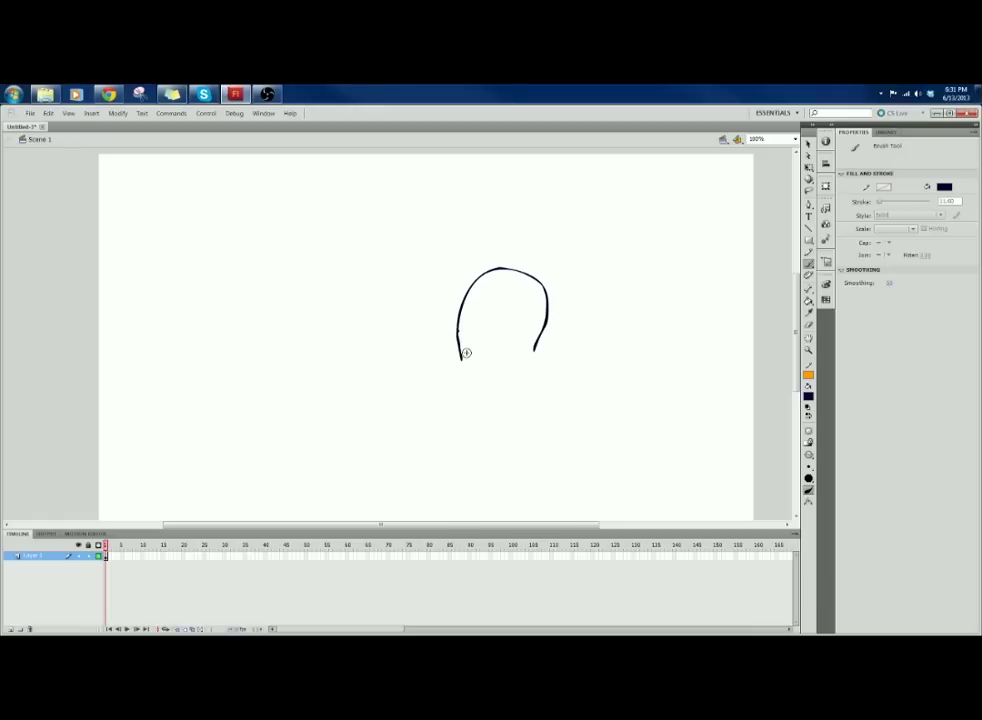
{"action": "key", "text": "ctrl+z"}
{"action": "left_click_drag", "start_coordinate": [495, 394], "coordinate": [504, 396]}
{"action": "key", "text": "ctrl+z"}
{"action": "left_click_drag", "start_coordinate": [526, 392], "coordinate": [534, 348]}
{"action": "key", "text": "ctrl+z"}
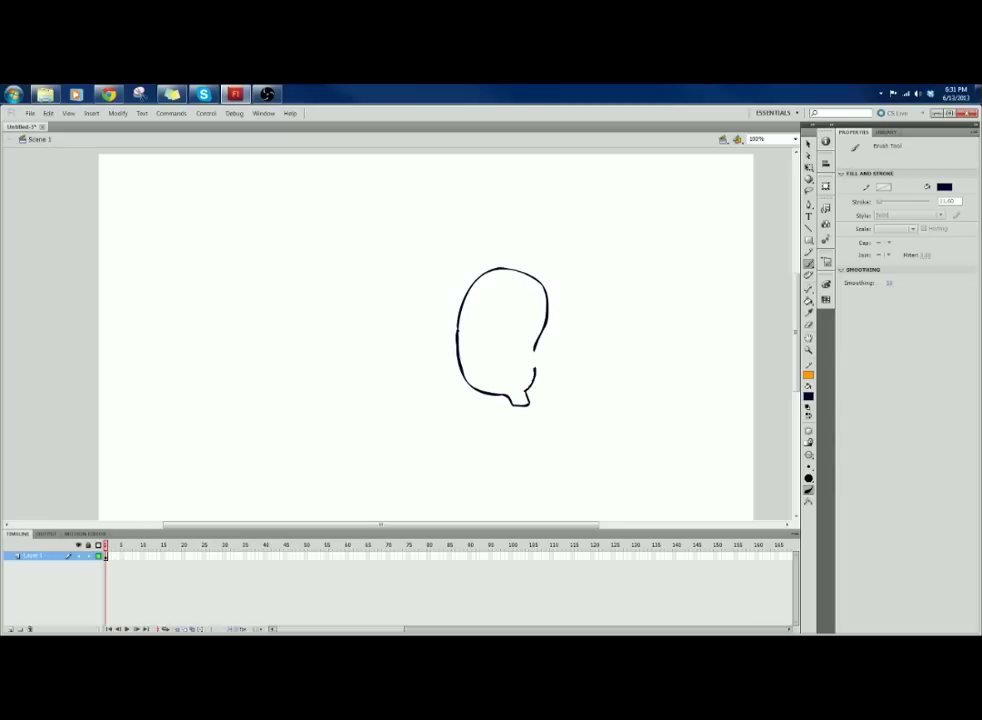
Step: Brush the character's second foot, the waist line, the curved back band, the round knot with its hanging tip and the far arm
{"action": "left_click_drag", "start_coordinate": [464, 377], "coordinate": [467, 390]}
{"action": "mouse_move", "coordinate": [458, 332]}
{"action": "left_mouse_down"}
{"action": "mouse_move", "coordinate": [522, 342]}
{"action": "mouse_move", "coordinate": [534, 278]}
{"action": "left_mouse_up"}
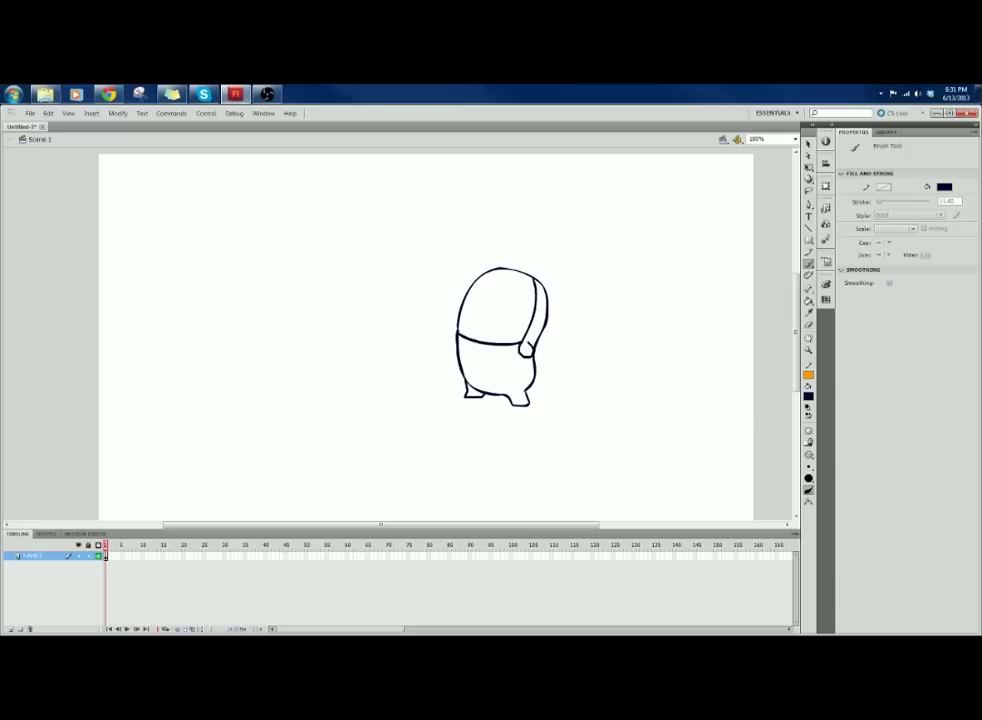
{"action": "left_click_drag", "start_coordinate": [528, 344], "coordinate": [530, 358]}
{"action": "left_click_drag", "start_coordinate": [455, 363], "coordinate": [459, 367]}
{"action": "key", "text": "space"}
{"action": "left_click_drag", "start_coordinate": [528, 304], "coordinate": [517, 269]}
{"action": "mouse_move", "coordinate": [602, 318]}
{"action": "left_mouse_down"}
{"action": "mouse_move", "coordinate": [588, 329]}
{"action": "mouse_move", "coordinate": [610, 306]}
{"action": "mouse_move", "coordinate": [620, 335]}
{"action": "left_mouse_up"}
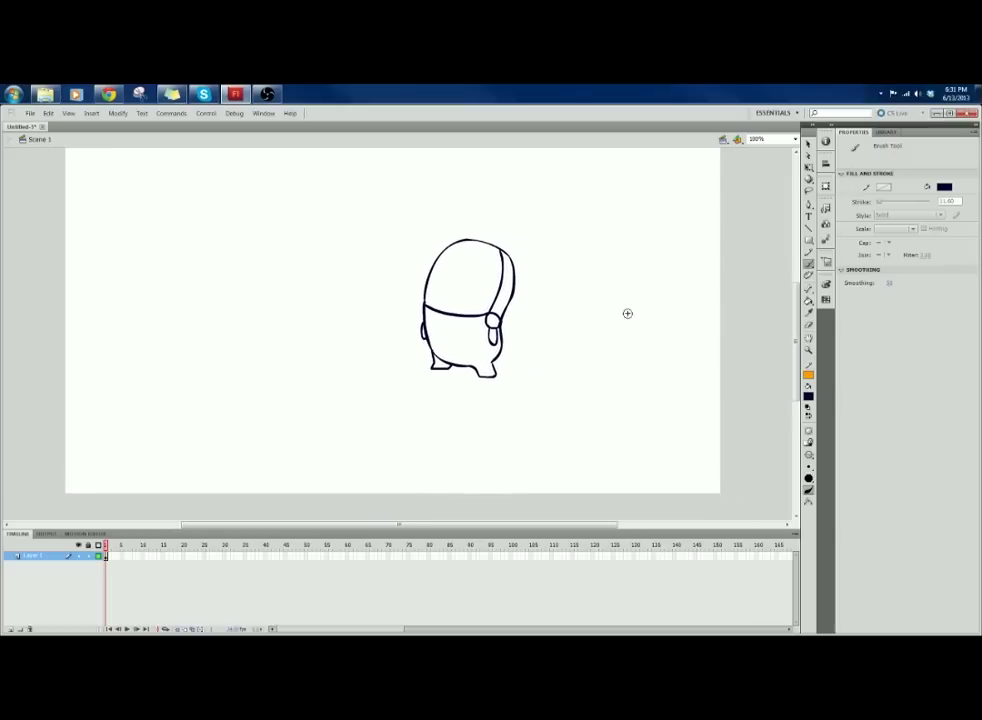
Step: Brush a few test strokes in the empty area beside the character and undo them
{"action": "mouse_move", "coordinate": [566, 287]}
{"action": "left_mouse_down"}
{"action": "mouse_move", "coordinate": [561, 366]}
{"action": "mouse_move", "coordinate": [615, 308]}
{"action": "mouse_move", "coordinate": [618, 262]}
{"action": "left_mouse_up"}
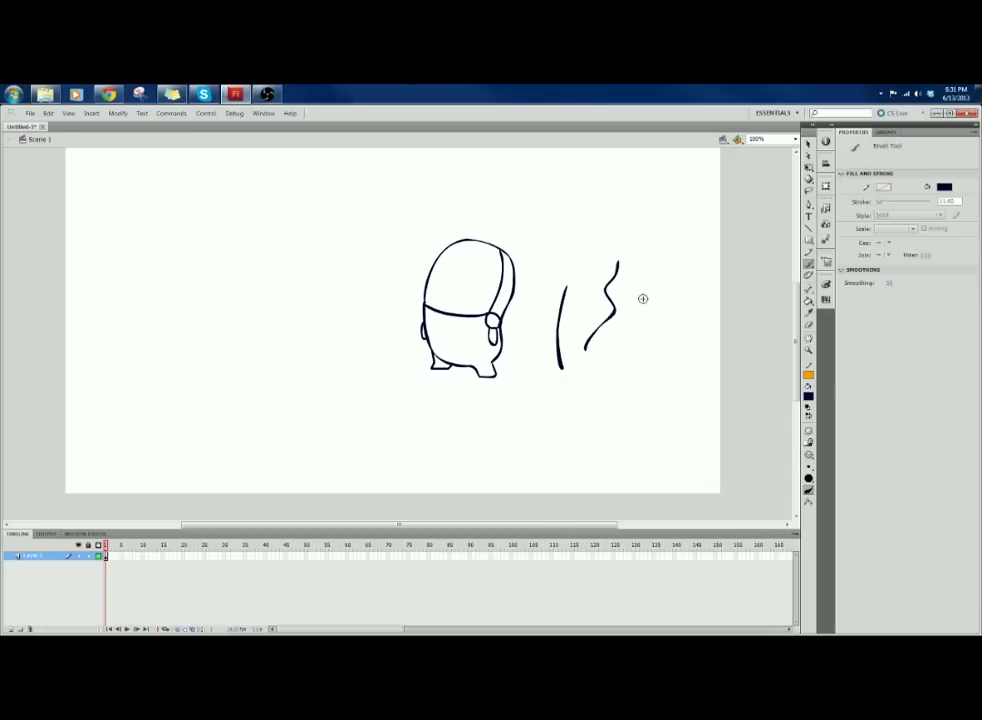
{"action": "left_click_drag", "start_coordinate": [640, 309], "coordinate": [632, 362]}
{"action": "key", "text": "ctrl+z"}
{"action": "key", "text": "ctrl+z"}
{"action": "key", "text": "ctrl+z"}
{"action": "key", "text": "ctrl+z"}
{"action": "key", "text": "ctrl+z"}
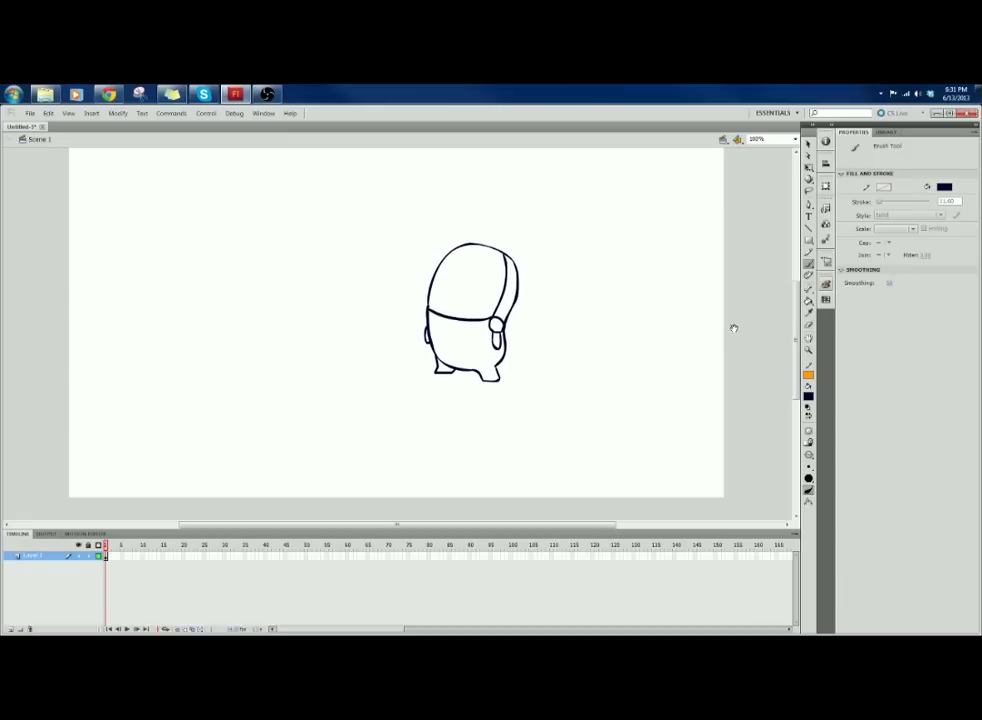
Step: Enlarge the whole character drawing to about twice its size with Free Transform and move it near the stage's centre
{"action": "left_click_drag", "start_coordinate": [733, 327], "coordinate": [735, 343]}
{"action": "left_click", "coordinate": [811, 168]}
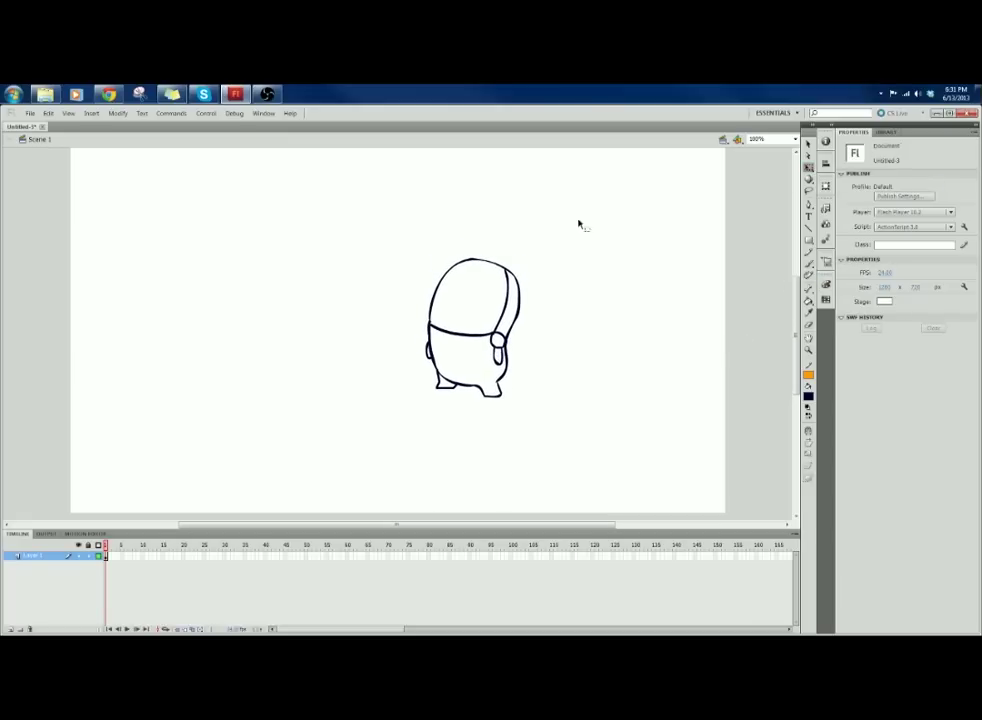
{"action": "left_click_drag", "start_coordinate": [579, 220], "coordinate": [356, 466]}
{"action": "left_click_drag", "start_coordinate": [521, 257], "coordinate": [608, 128]}
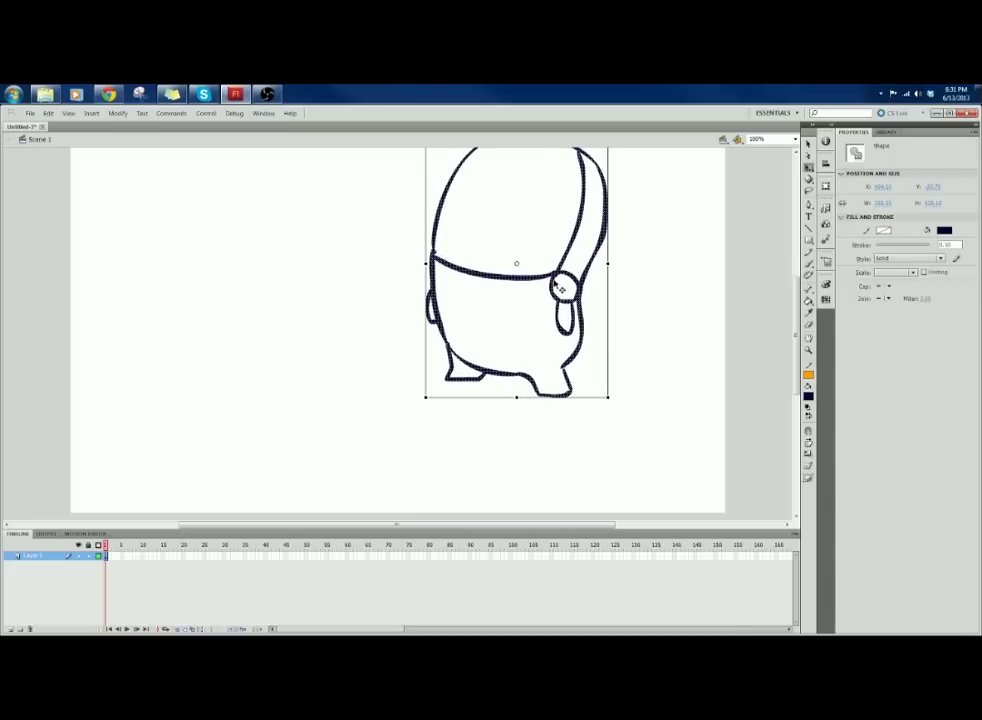
{"action": "left_click_drag", "start_coordinate": [558, 273], "coordinate": [490, 356]}
{"action": "left_click", "coordinate": [624, 276]}
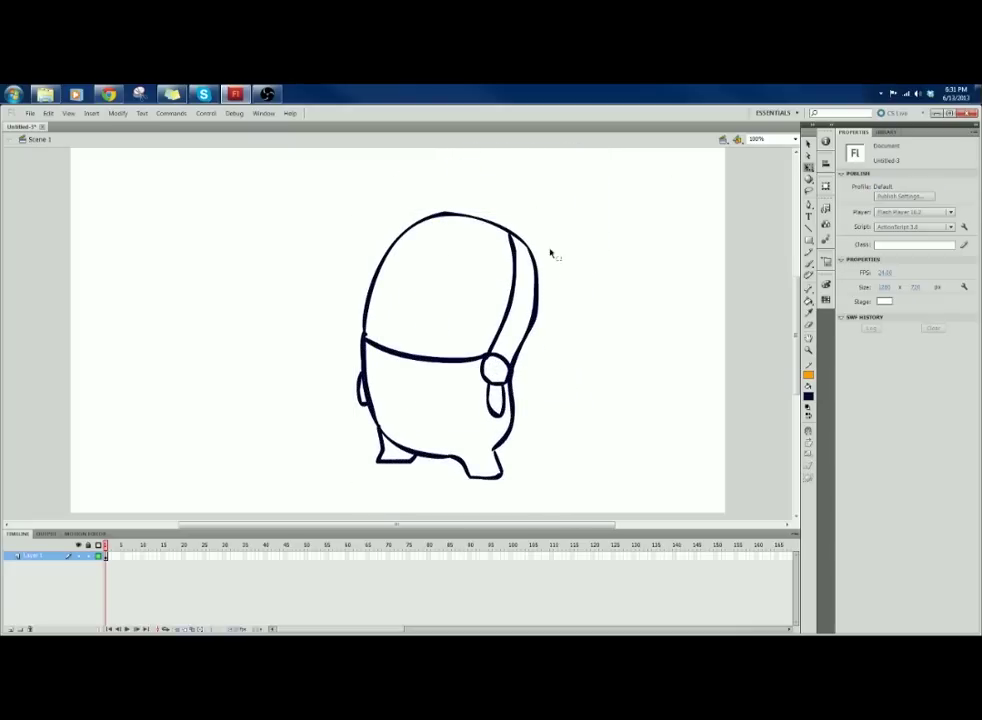
Step: Scale the whole character drawing down to about 275 x 406 px with Free Transform
{"action": "mouse_move", "coordinate": [573, 192]}
{"action": "left_mouse_down"}
{"action": "mouse_move", "coordinate": [342, 438]}
{"action": "mouse_move", "coordinate": [312, 497]}
{"action": "left_mouse_up"}
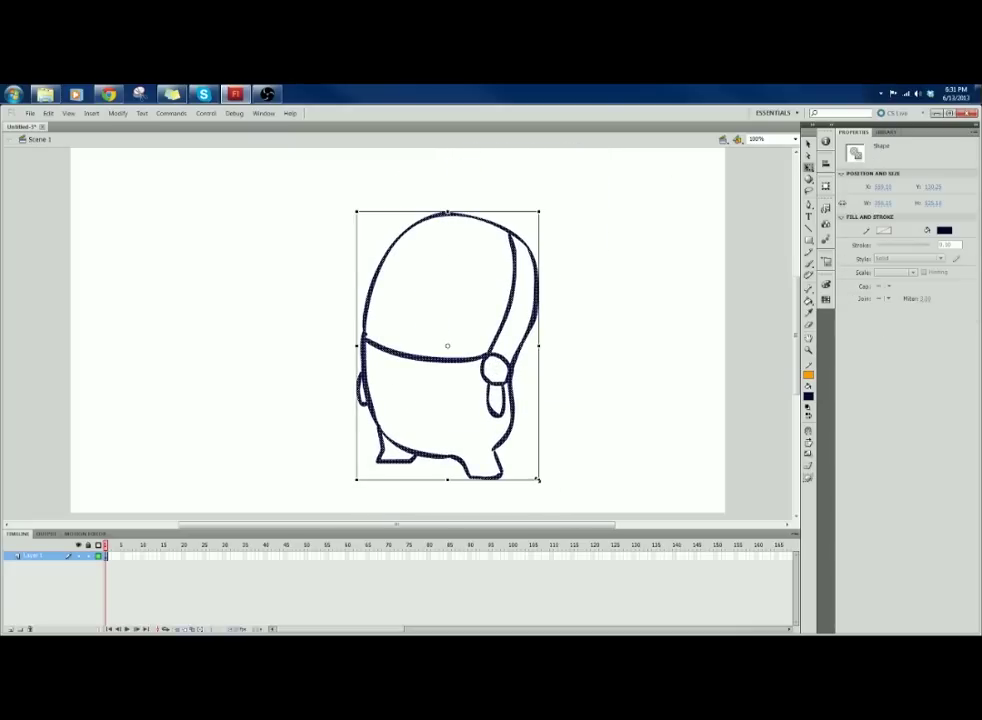
{"action": "mouse_move", "coordinate": [537, 480]}
{"action": "left_mouse_down"}
{"action": "mouse_move", "coordinate": [416, 344]}
{"action": "mouse_move", "coordinate": [503, 431]}
{"action": "mouse_move", "coordinate": [511, 421]}
{"action": "mouse_move", "coordinate": [499, 419]}
{"action": "left_mouse_up"}
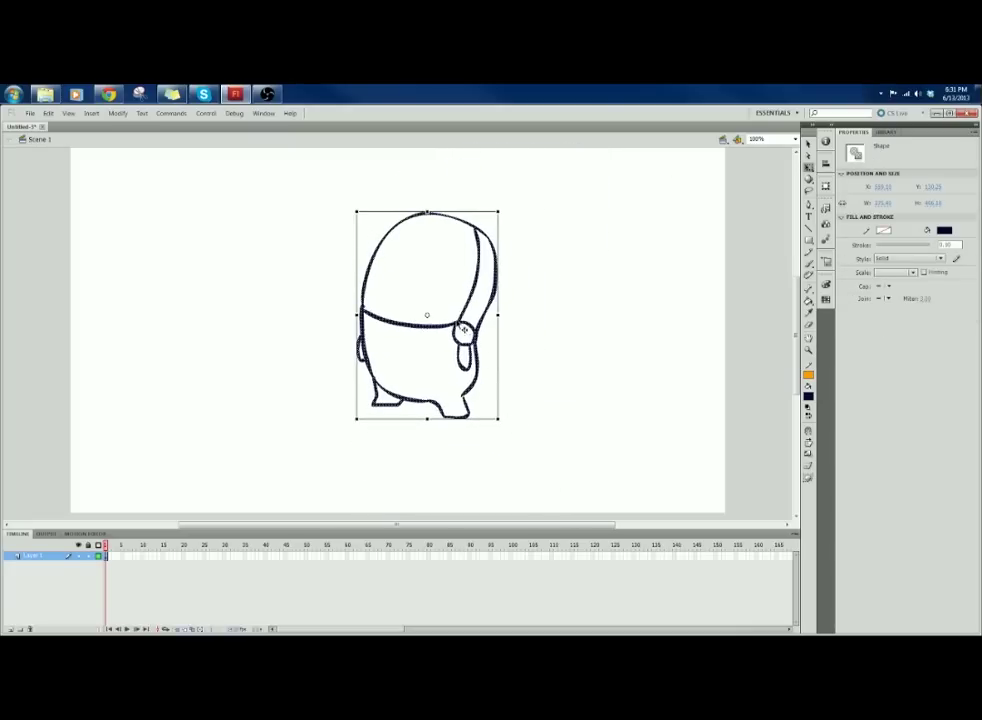
Step: Move the whole character drawing slightly to the right, scale it down a little with Free Transform and deselect it
{"action": "left_click_drag", "start_coordinate": [464, 329], "coordinate": [498, 331]}
{"action": "left_click_drag", "start_coordinate": [532, 213], "coordinate": [491, 272]}
{"action": "left_click", "coordinate": [585, 289]}
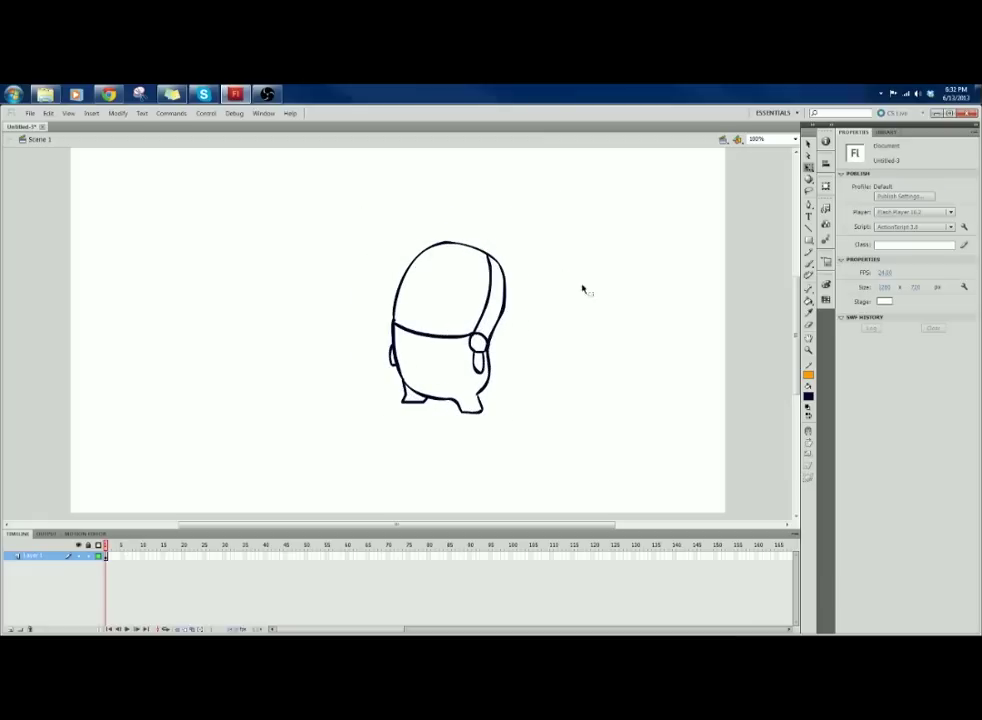
{"action": "key", "text": "space"}
{"action": "left_click_drag", "start_coordinate": [626, 314], "coordinate": [625, 311]}
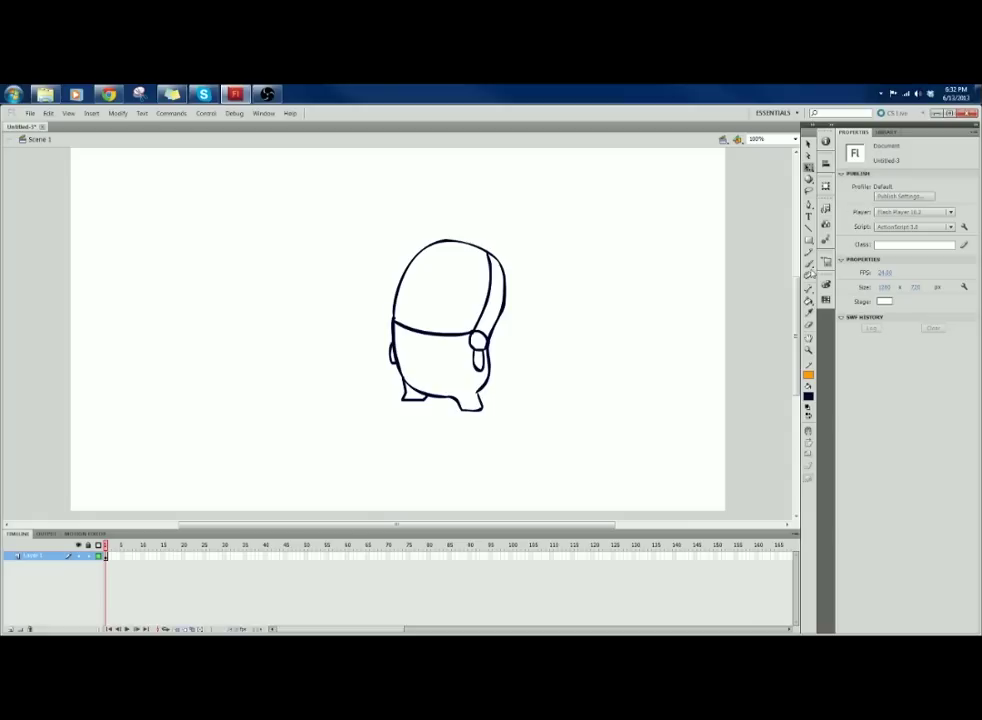
Step: Lower the Brush tool's smoothing to a minimal value, brush several test arcs in the empty area beside the character and undo them
{"action": "left_click", "coordinate": [809, 265]}
{"action": "left_click", "coordinate": [890, 285]}
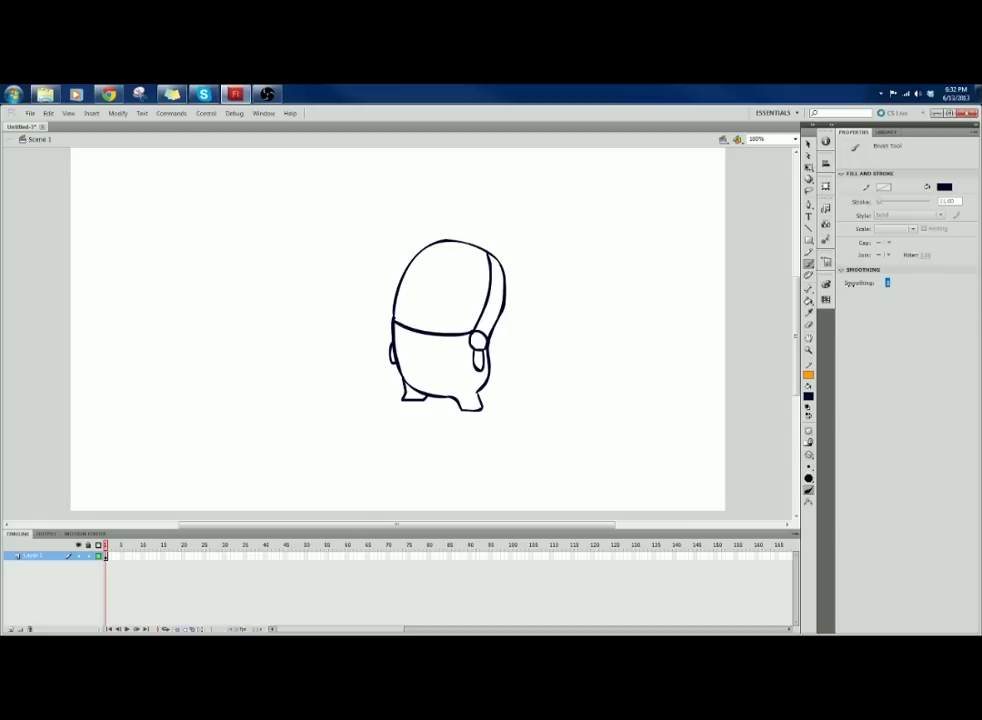
{"action": "left_click", "coordinate": [639, 296]}
{"action": "key", "text": "ctrl+z"}
{"action": "mouse_move", "coordinate": [606, 321]}
{"action": "left_mouse_down"}
{"action": "mouse_move", "coordinate": [639, 252]}
{"action": "mouse_move", "coordinate": [689, 329]}
{"action": "left_mouse_up"}
{"action": "mouse_move", "coordinate": [603, 378]}
{"action": "left_mouse_down"}
{"action": "mouse_move", "coordinate": [633, 331]}
{"action": "mouse_move", "coordinate": [671, 395]}
{"action": "left_mouse_up"}
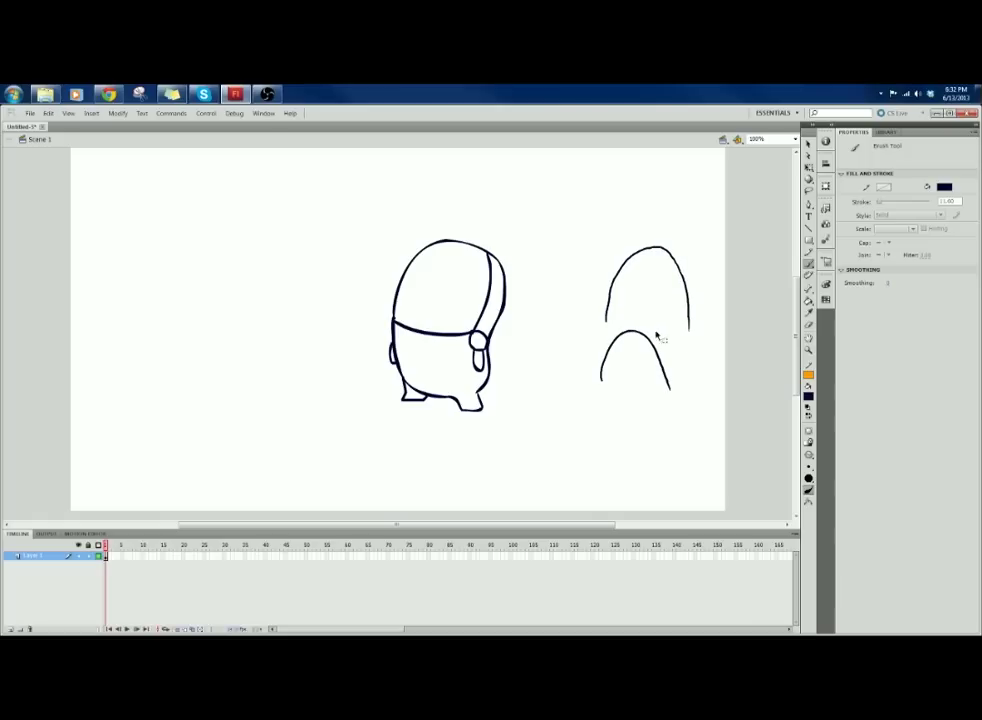
{"action": "key", "text": "ctrl+z"}
{"action": "key", "text": "ctrl+z"}
{"action": "mouse_move", "coordinate": [595, 319]}
{"action": "left_mouse_down"}
{"action": "mouse_move", "coordinate": [660, 248]}
{"action": "mouse_move", "coordinate": [681, 328]}
{"action": "left_mouse_up"}
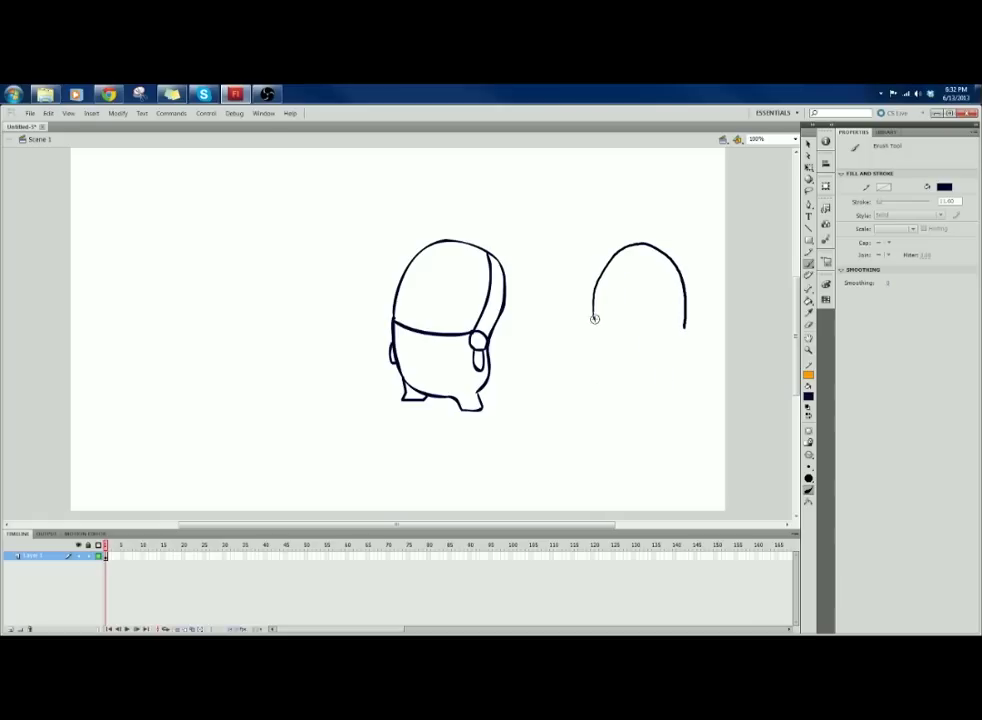
{"action": "mouse_move", "coordinate": [594, 318]}
{"action": "left_mouse_down"}
{"action": "mouse_move", "coordinate": [659, 329]}
{"action": "mouse_move", "coordinate": [670, 286]}
{"action": "left_mouse_up"}
{"action": "key", "text": "ctrl+z"}
{"action": "key", "text": "ctrl+z"}
{"action": "mouse_move", "coordinate": [592, 333]}
{"action": "left_mouse_down"}
{"action": "mouse_move", "coordinate": [622, 257]}
{"action": "mouse_move", "coordinate": [665, 371]}
{"action": "left_mouse_up"}
{"action": "key", "text": "ctrl+z"}
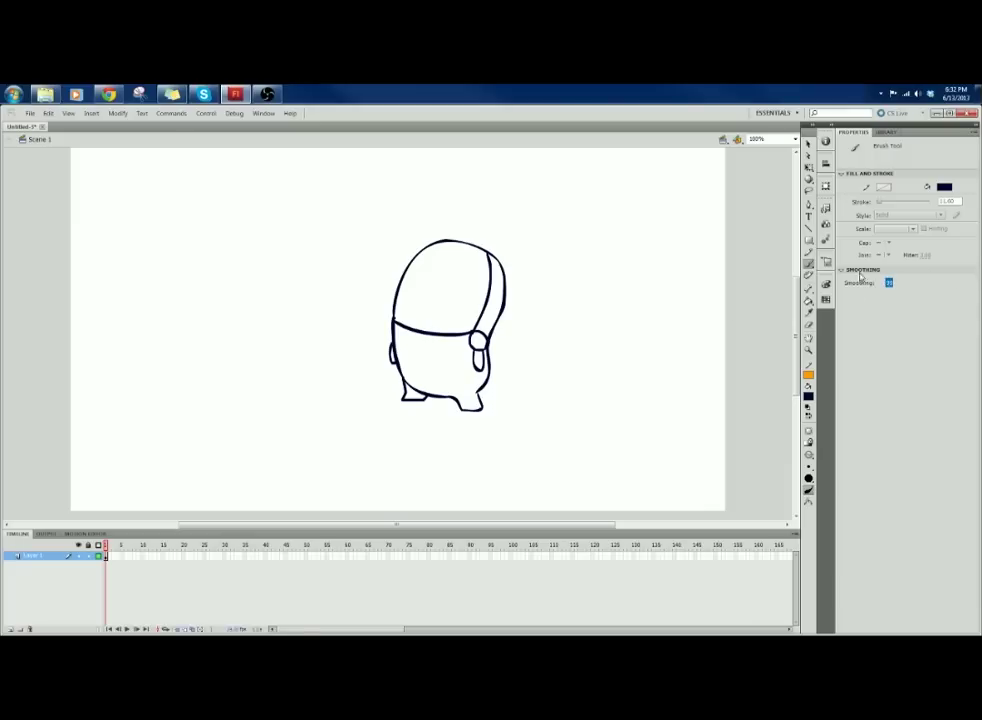
Step: Raise the brush smoothing to 100, brush several test arcs beside the character and undo them
{"action": "left_click_drag", "start_coordinate": [887, 286], "coordinate": [907, 286]}
{"action": "mouse_move", "coordinate": [571, 333]}
{"action": "left_mouse_down"}
{"action": "mouse_move", "coordinate": [631, 247]}
{"action": "mouse_move", "coordinate": [668, 313]}
{"action": "mouse_move", "coordinate": [665, 350]}
{"action": "left_mouse_up"}
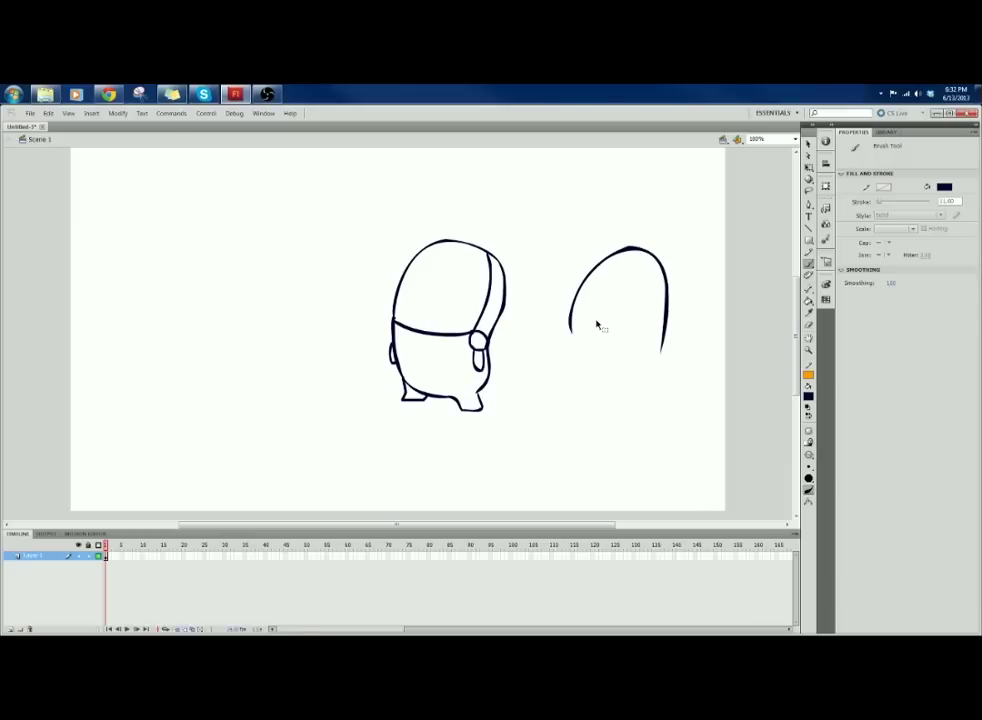
{"action": "key", "text": "ctrl+z"}
{"action": "mouse_move", "coordinate": [587, 350]}
{"action": "left_mouse_down"}
{"action": "mouse_move", "coordinate": [615, 234]}
{"action": "mouse_move", "coordinate": [677, 354]}
{"action": "left_mouse_up"}
{"action": "left_click_drag", "start_coordinate": [604, 379], "coordinate": [667, 374]}
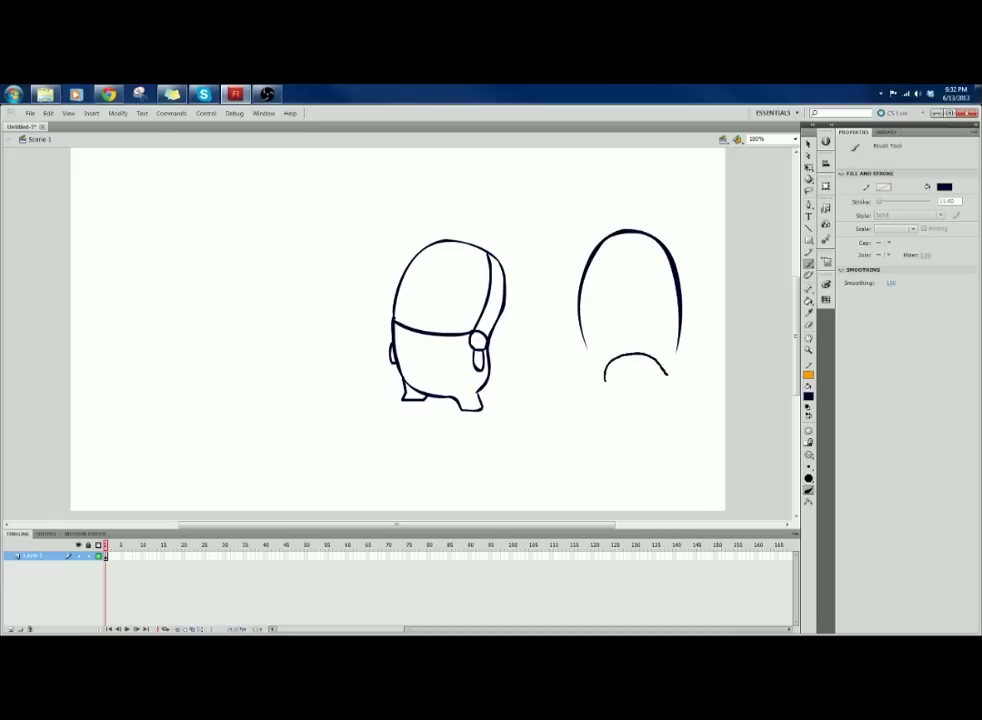
{"action": "key", "text": "ctrl+z"}
{"action": "left_click_drag", "start_coordinate": [585, 341], "coordinate": [639, 241]}
{"action": "key", "text": "ctrl+z"}
{"action": "key", "text": "ctrl+z"}
{"action": "mouse_move", "coordinate": [602, 311]}
{"action": "left_mouse_down"}
{"action": "mouse_move", "coordinate": [635, 313]}
{"action": "mouse_move", "coordinate": [602, 313]}
{"action": "left_mouse_up"}
{"action": "key", "text": "ctrl+z"}
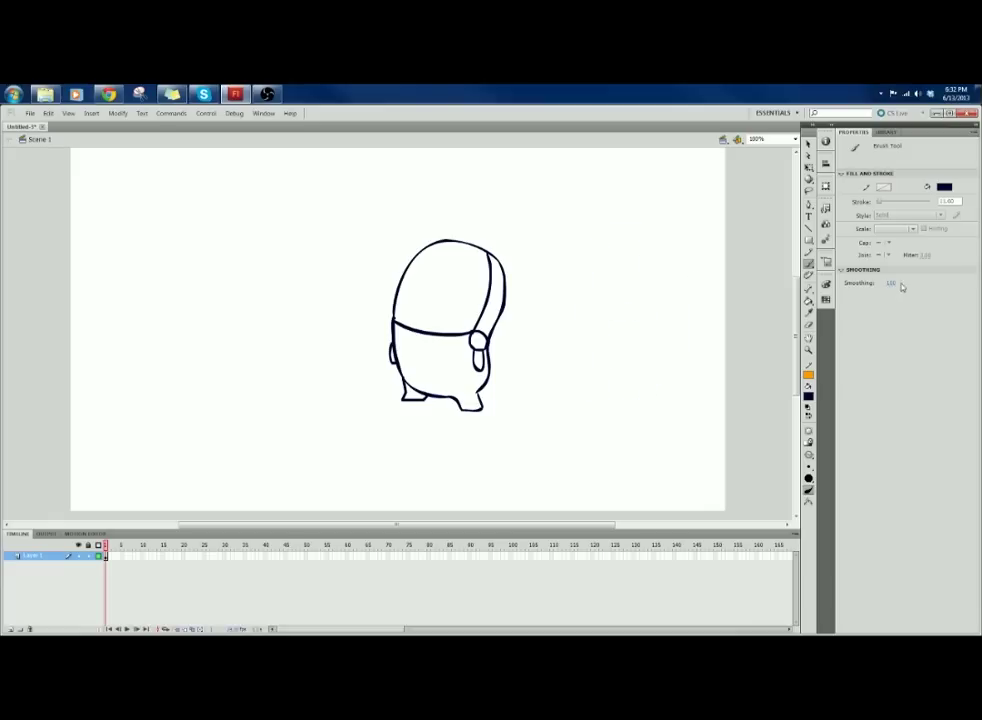
Step: Bring the brush smoothing back to a moderate value, brush one test stroke near the stage's edge and undo it
{"action": "left_click", "coordinate": [895, 285]}
{"action": "mouse_move", "coordinate": [688, 360]}
{"action": "left_mouse_down"}
{"action": "mouse_move", "coordinate": [694, 371]}
{"action": "mouse_move", "coordinate": [690, 363]}
{"action": "mouse_move", "coordinate": [746, 330]}
{"action": "left_mouse_up"}
{"action": "key", "text": "ctrl+z"}
{"action": "key", "text": "space"}
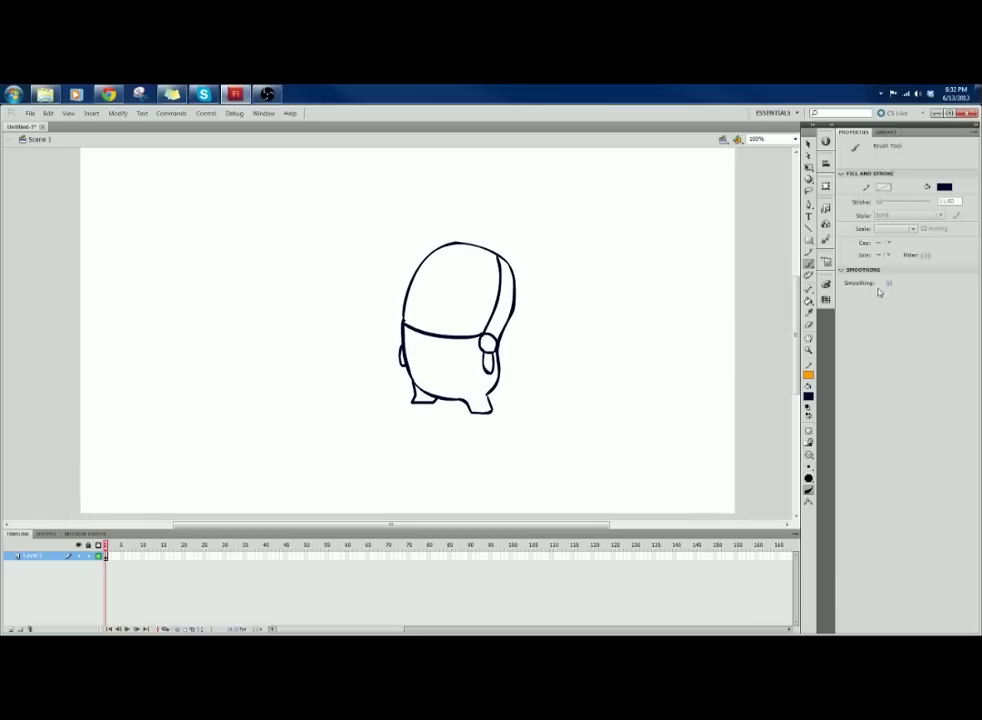
{"action": "key", "text": "space"}
{"action": "mouse_move", "coordinate": [692, 347]}
{"action": "left_mouse_down"}
{"action": "mouse_move", "coordinate": [704, 355]}
{"action": "mouse_move", "coordinate": [712, 340]}
{"action": "mouse_move", "coordinate": [715, 360]}
{"action": "left_mouse_up"}
{"action": "key", "text": "space"}
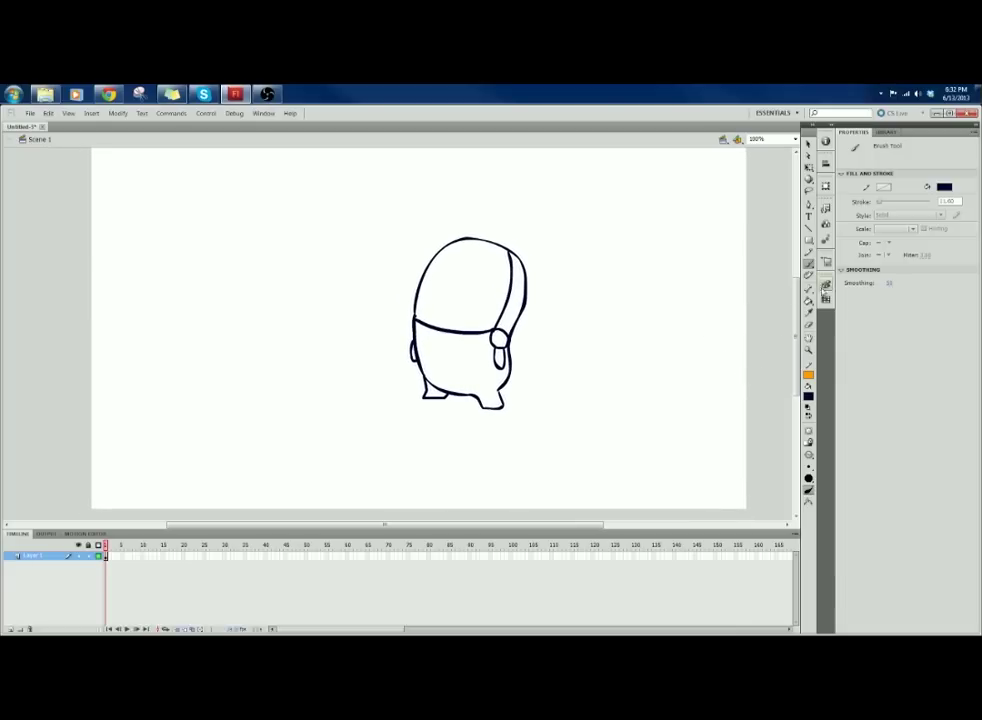
{"action": "key", "text": "space"}
{"action": "mouse_move", "coordinate": [755, 324]}
{"action": "left_mouse_down"}
{"action": "mouse_move", "coordinate": [757, 342]}
{"action": "mouse_move", "coordinate": [760, 333]}
{"action": "mouse_move", "coordinate": [715, 355]}
{"action": "mouse_move", "coordinate": [688, 322]}
{"action": "left_mouse_up"}
{"action": "key", "text": "space"}
{"action": "key", "text": "space"}
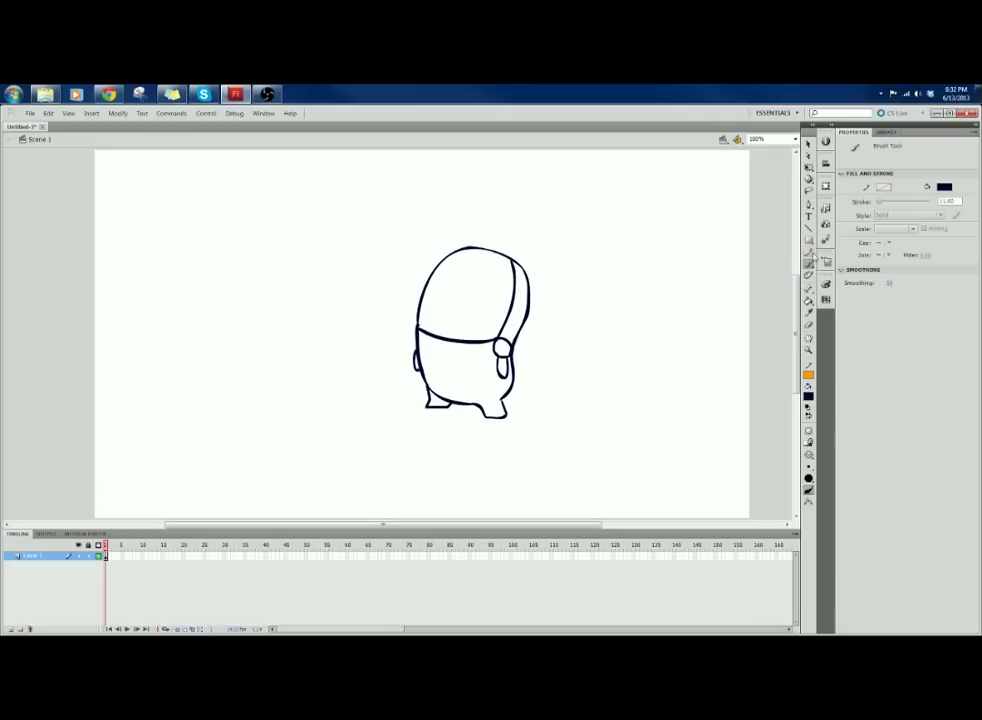
Step: Draw a long looping orange line and a shorter curved one to the right of the character with the Pencil tool
{"action": "left_click", "coordinate": [810, 254]}
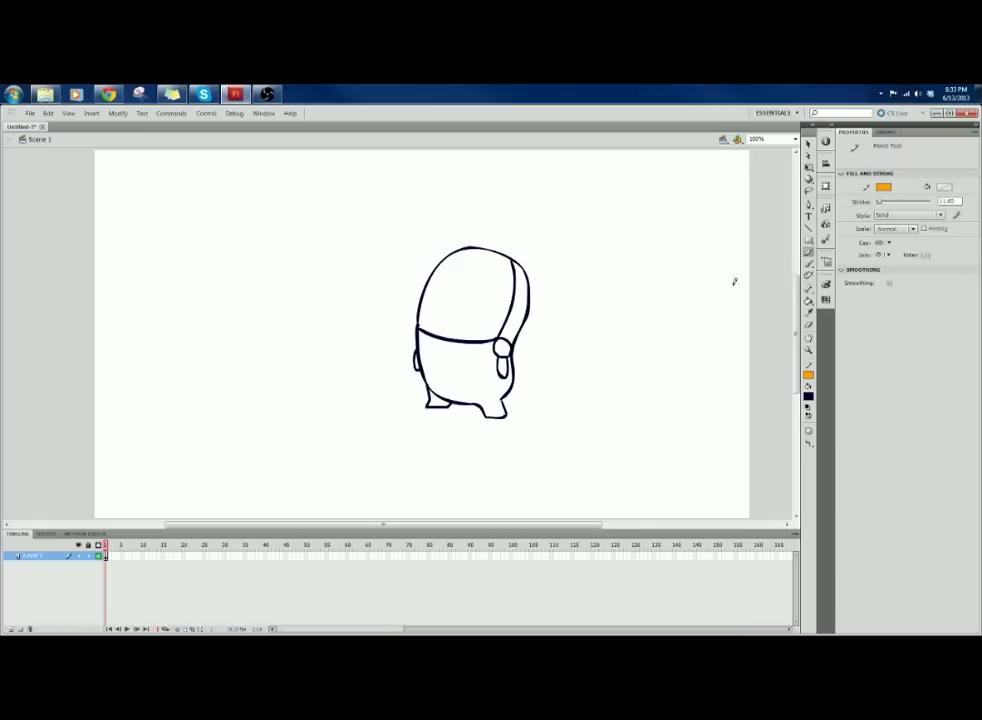
{"action": "mouse_move", "coordinate": [730, 291]}
{"action": "left_mouse_down"}
{"action": "mouse_move", "coordinate": [636, 365]}
{"action": "mouse_move", "coordinate": [598, 431]}
{"action": "mouse_move", "coordinate": [609, 327]}
{"action": "mouse_move", "coordinate": [647, 257]}
{"action": "mouse_move", "coordinate": [621, 218]}
{"action": "left_mouse_up"}
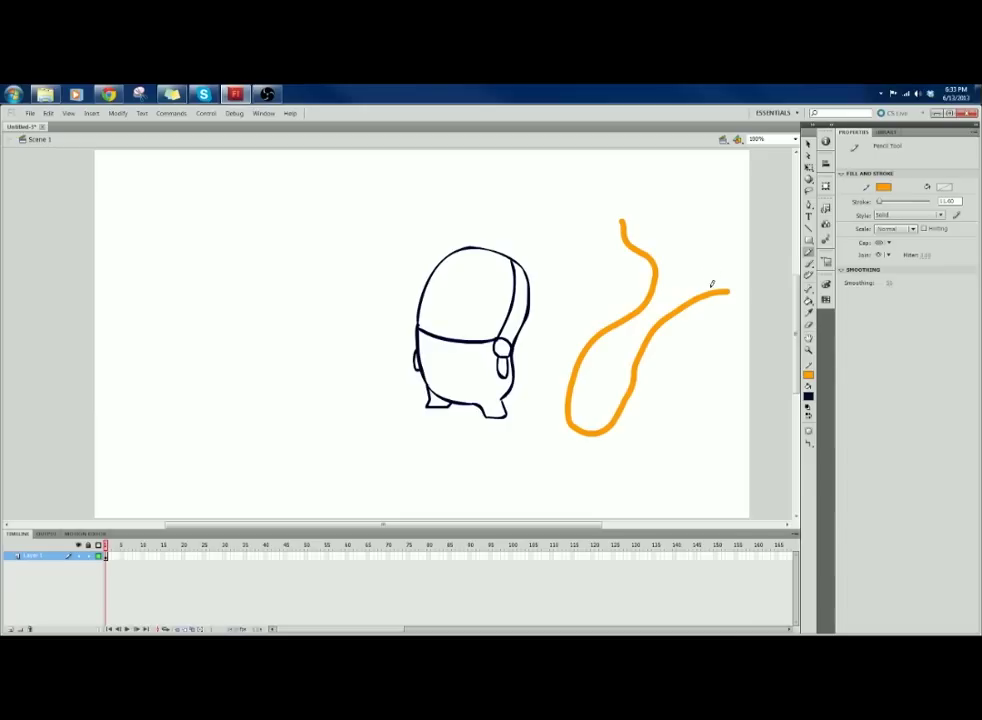
{"action": "mouse_move", "coordinate": [721, 358]}
{"action": "left_mouse_down"}
{"action": "mouse_move", "coordinate": [725, 421]}
{"action": "mouse_move", "coordinate": [704, 467]}
{"action": "left_mouse_up"}
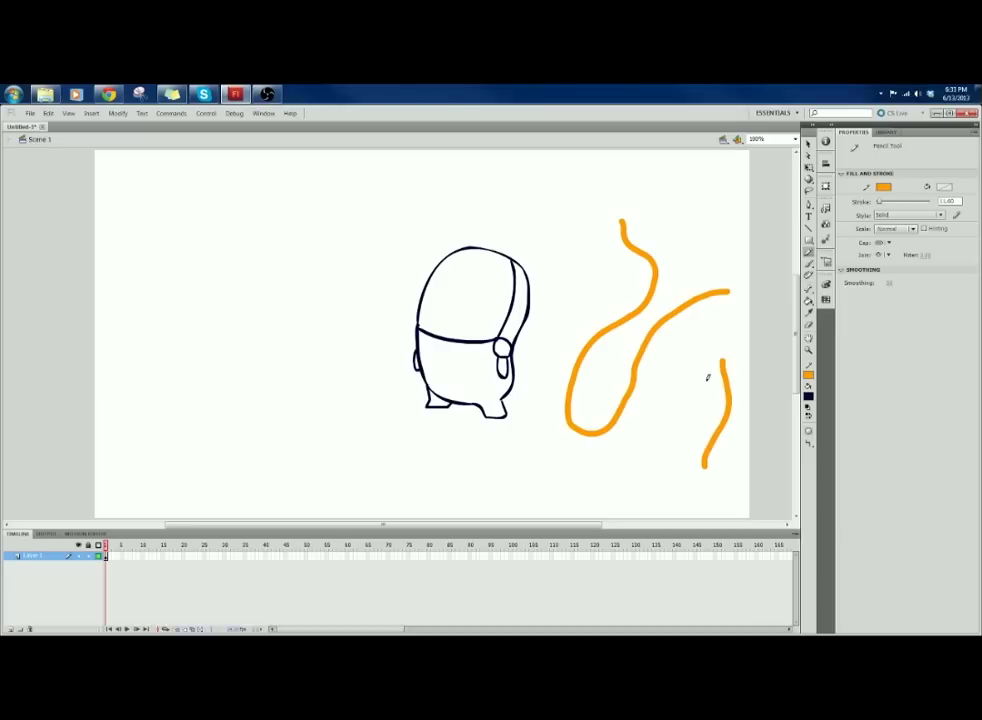
{"action": "key", "text": "space"}
{"action": "left_click_drag", "start_coordinate": [672, 356], "coordinate": [697, 361]}
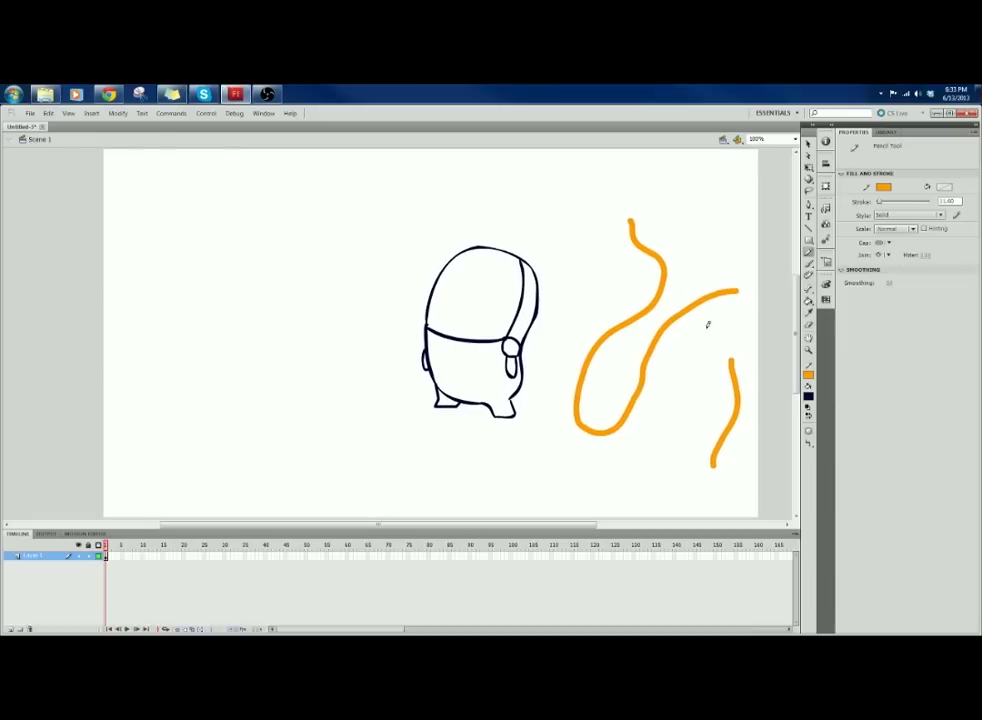
Step: Make the pencil stroke much thicker, keep its orange colour, draw a test line at the stage's right edge and undo it
{"action": "left_click", "coordinate": [808, 376]}
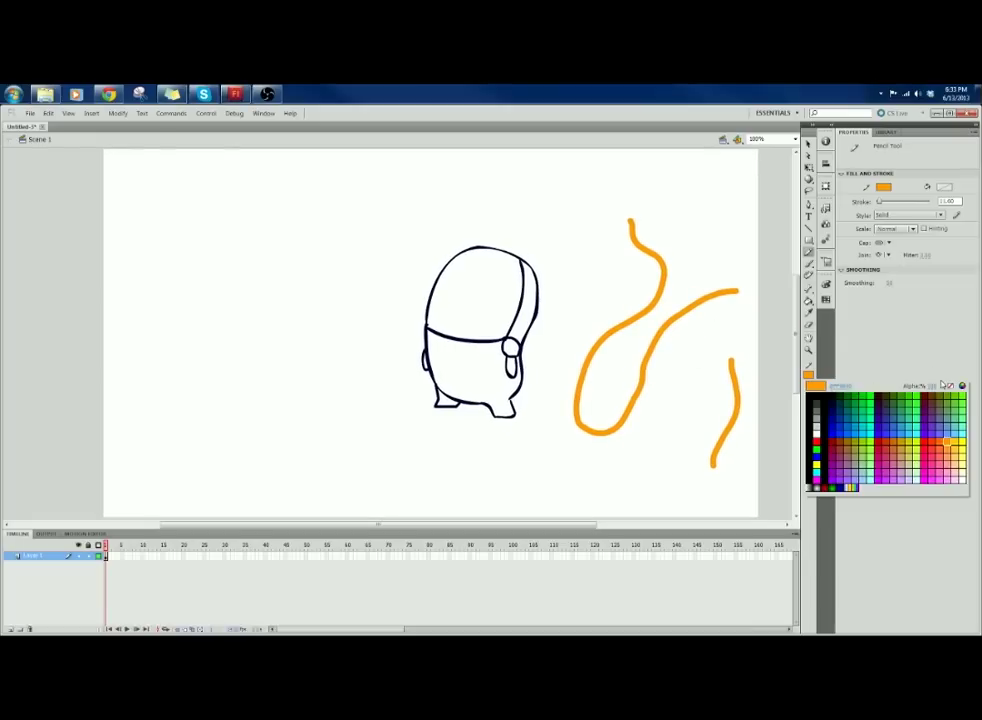
{"action": "left_click", "coordinate": [810, 374]}
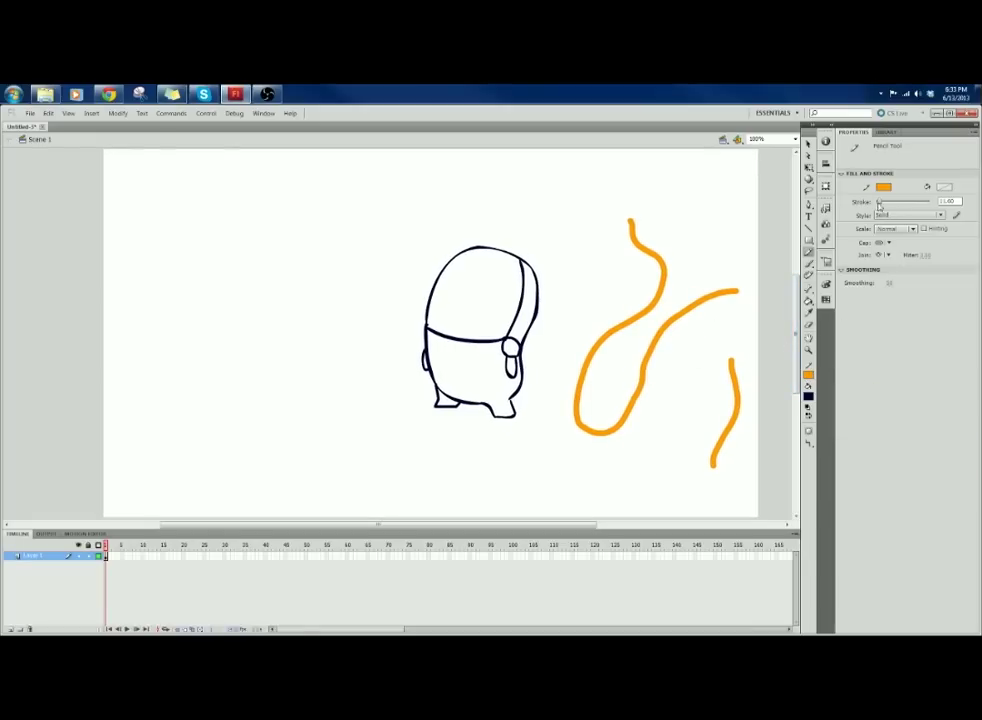
{"action": "left_click_drag", "start_coordinate": [879, 201], "coordinate": [894, 201]}
{"action": "left_click", "coordinate": [755, 228]}
{"action": "left_click_drag", "start_coordinate": [755, 228], "coordinate": [755, 336]}
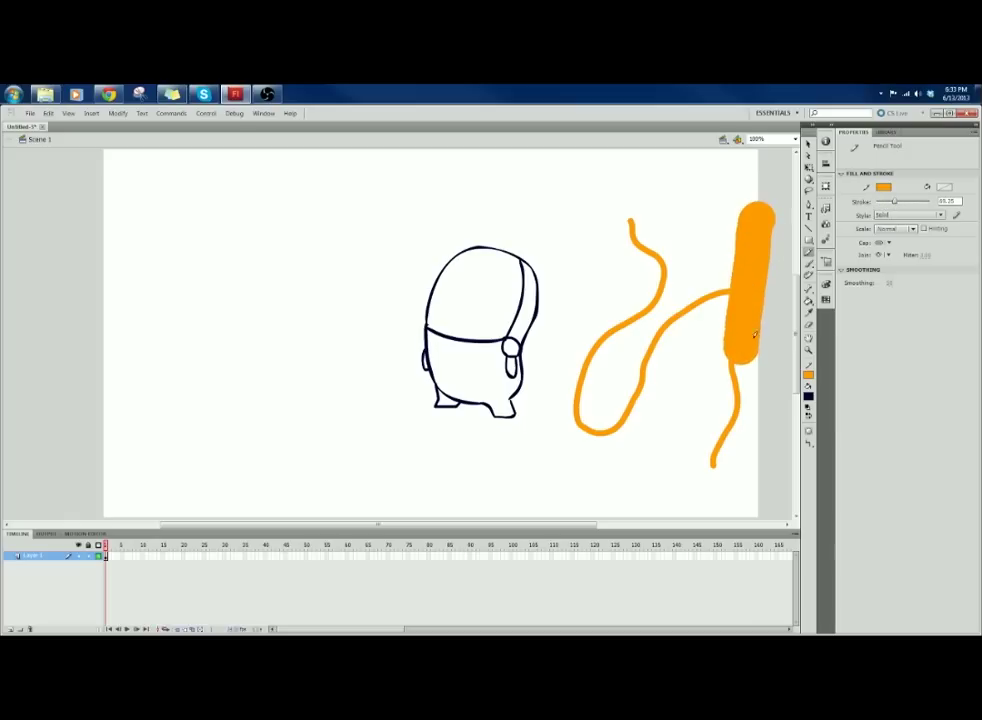
{"action": "key", "text": "ctrl+z"}
Step: Switch to the Brush tool and look through its available brush sizes and brush shapes
{"action": "left_click", "coordinate": [811, 266]}
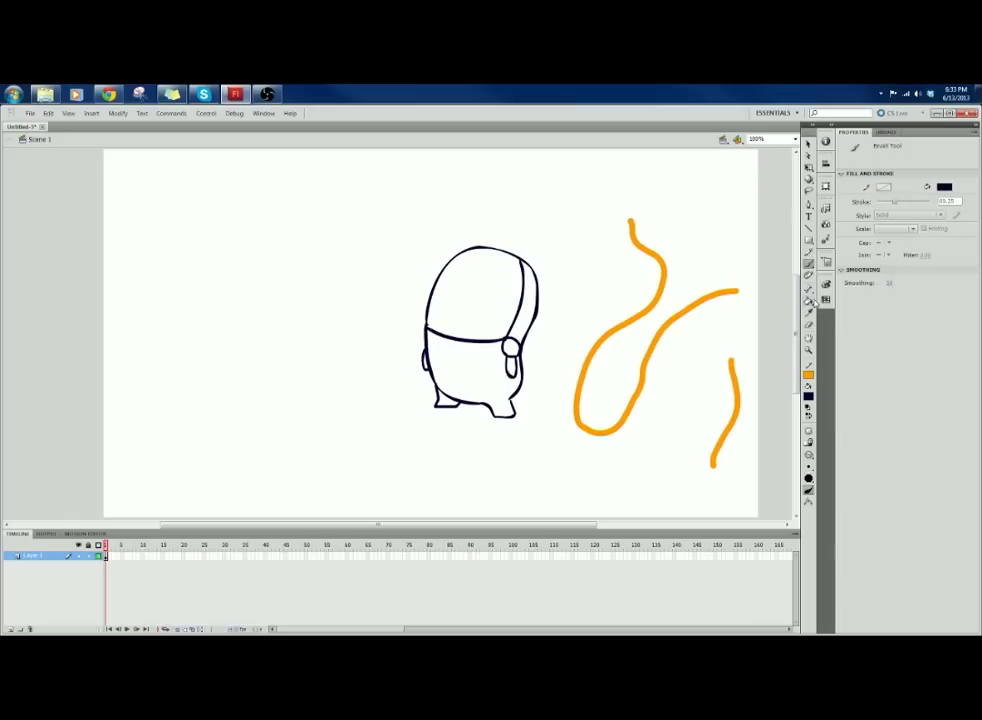
{"action": "left_click", "coordinate": [809, 468]}
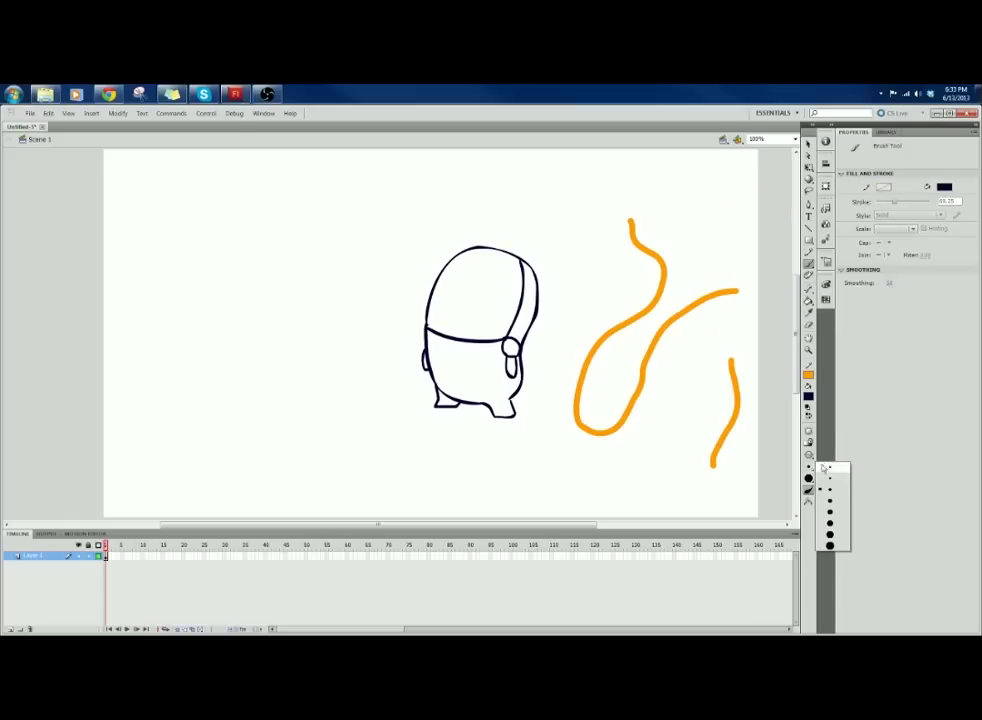
{"action": "left_click", "coordinate": [830, 524]}
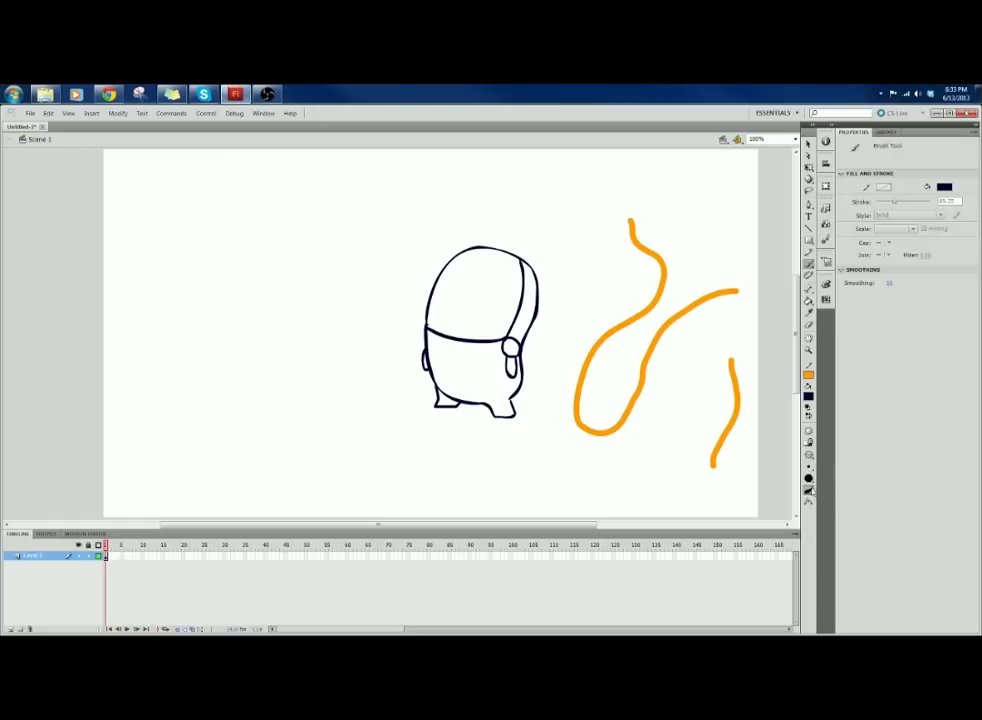
{"action": "left_click", "coordinate": [810, 490]}
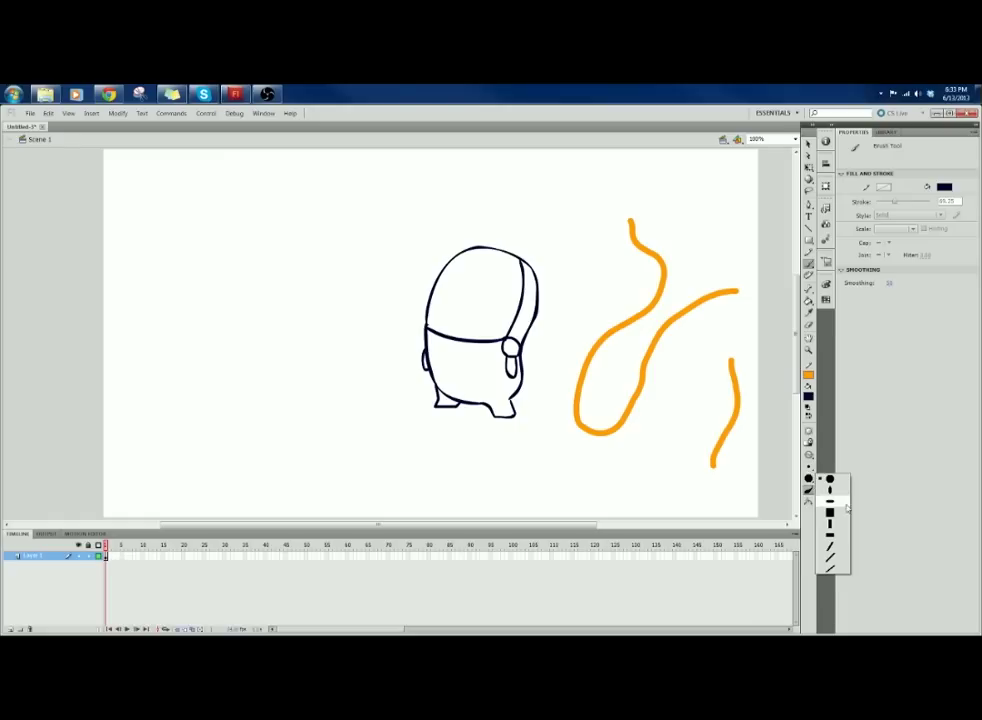
{"action": "left_click", "coordinate": [811, 467]}
{"action": "left_click", "coordinate": [812, 497]}
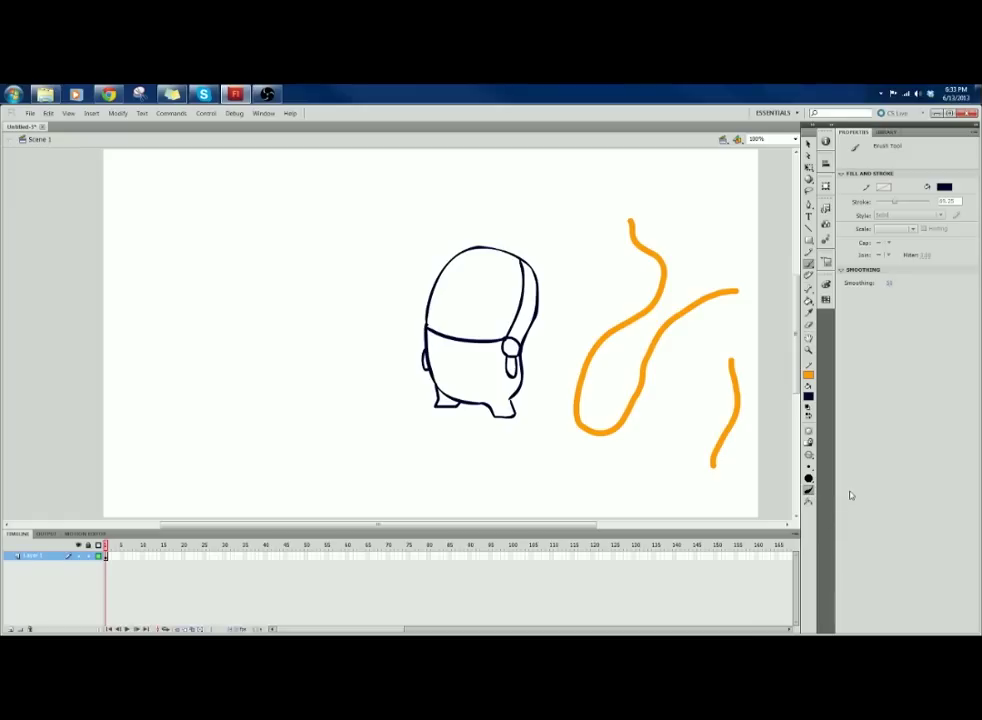
Step: Brush thin and thick diagonal test strokes in the empty area to the left of the character and undo them
{"action": "mouse_move", "coordinate": [717, 406]}
{"action": "left_mouse_down"}
{"action": "mouse_move", "coordinate": [716, 384]}
{"action": "mouse_move", "coordinate": [715, 406]}
{"action": "left_mouse_up"}
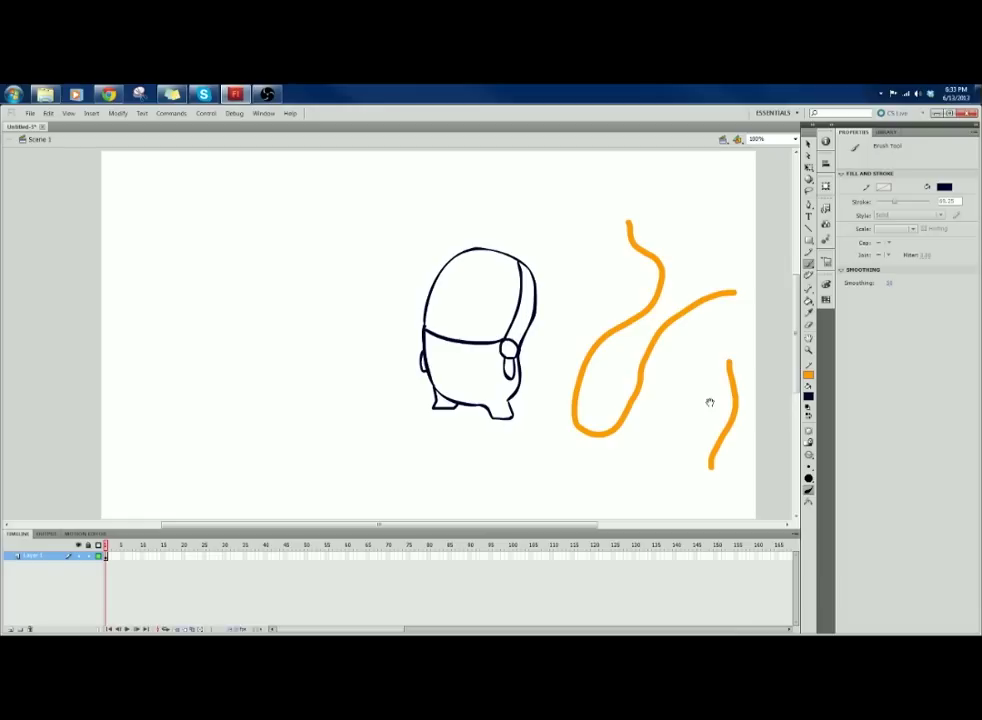
{"action": "mouse_move", "coordinate": [664, 310]}
{"action": "left_mouse_down"}
{"action": "mouse_move", "coordinate": [657, 320]}
{"action": "mouse_move", "coordinate": [664, 311]}
{"action": "left_mouse_up"}
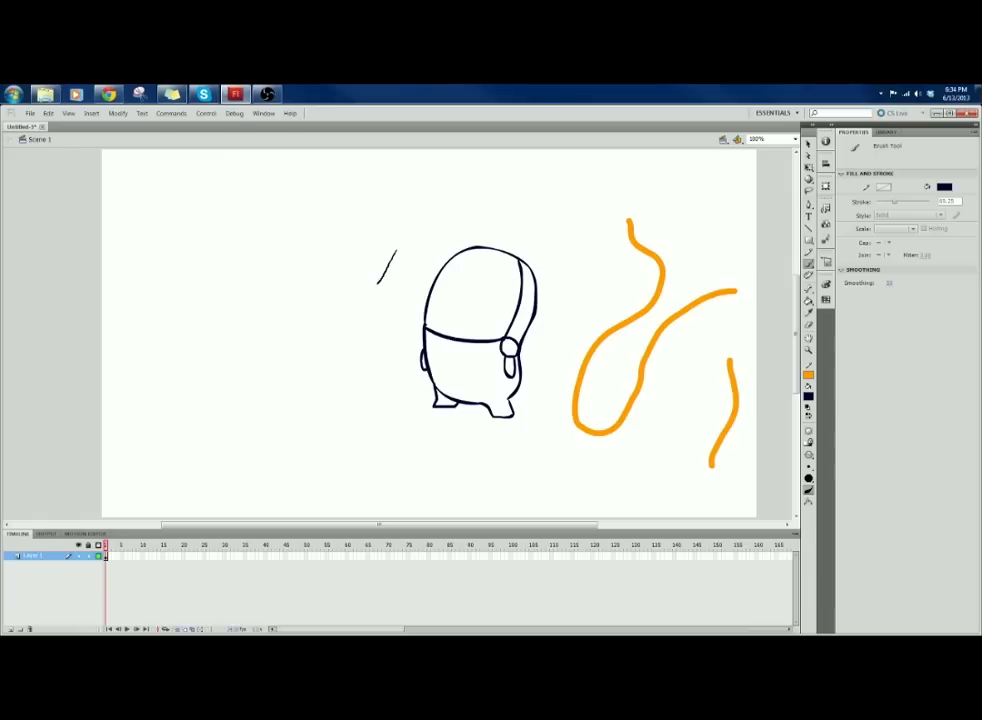
{"action": "left_click_drag", "start_coordinate": [354, 311], "coordinate": [340, 321]}
{"action": "left_click_drag", "start_coordinate": [381, 229], "coordinate": [288, 323]}
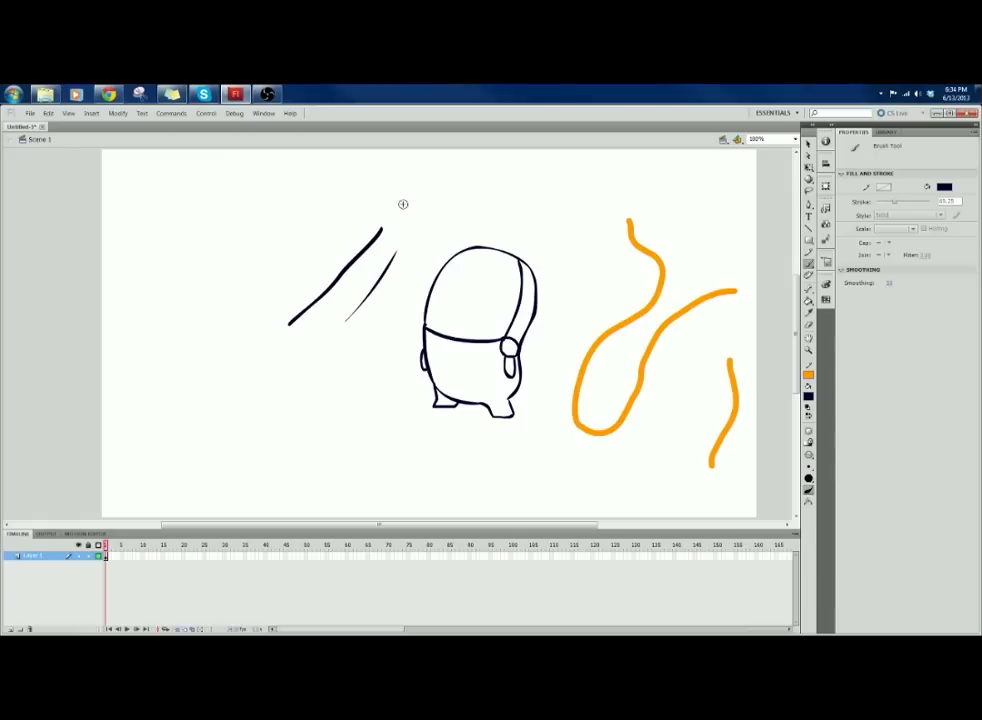
{"action": "left_click_drag", "start_coordinate": [393, 237], "coordinate": [367, 259]}
{"action": "key", "text": "ctrl+z"}
{"action": "key", "text": "ctrl+z"}
{"action": "key", "text": "ctrl+z"}
{"action": "key", "text": "ctrl+z"}
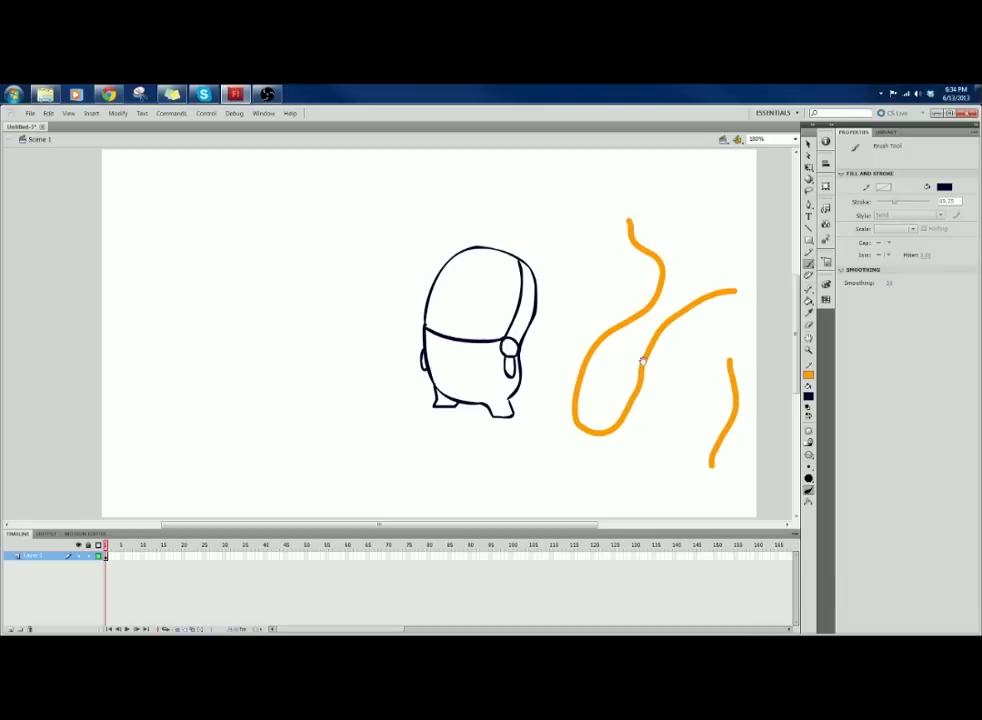
Step: Fill the character's lower body, round knot, hanging tip and curved back band with bright green using the Paint Bucket tool
{"action": "left_click_drag", "start_coordinate": [643, 361], "coordinate": [701, 365]}
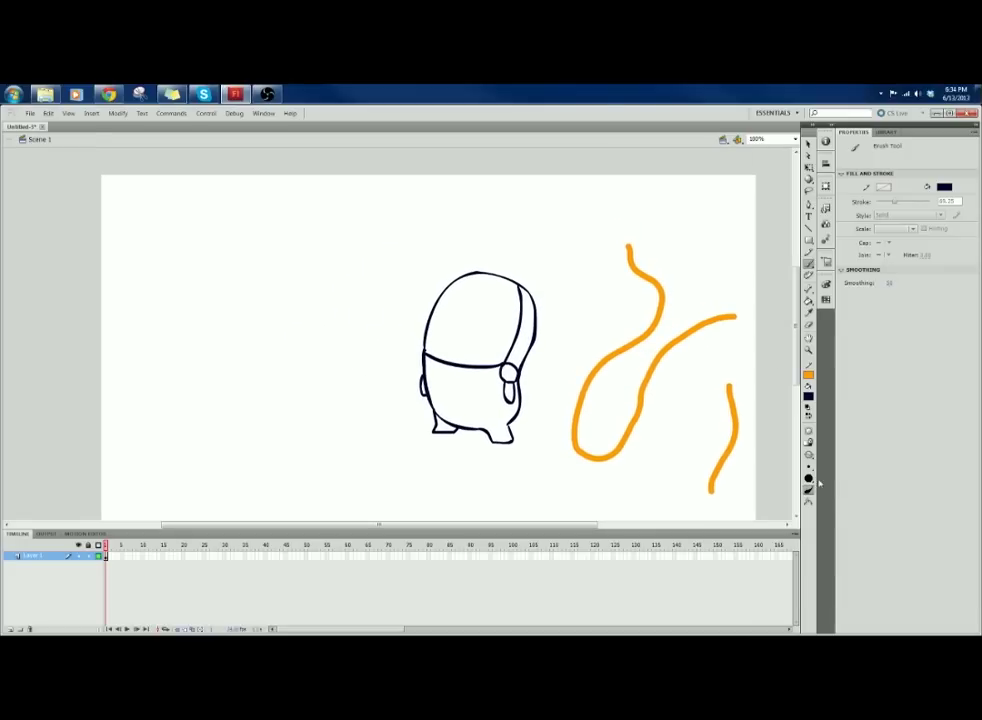
{"action": "left_click_drag", "start_coordinate": [704, 429], "coordinate": [712, 428]}
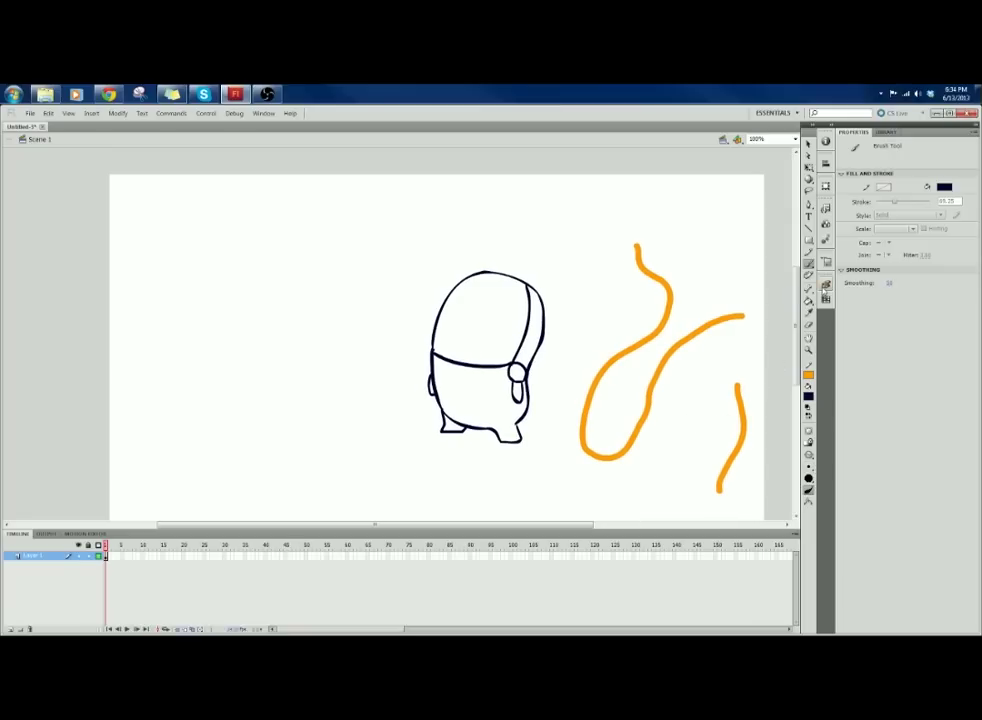
{"action": "key", "text": "k"}
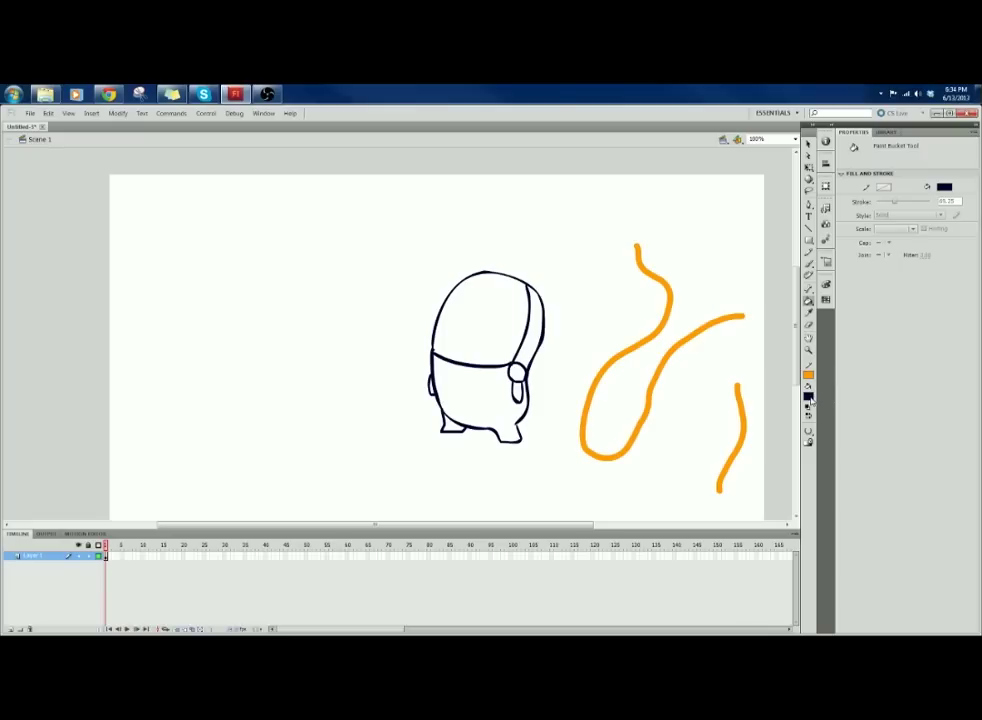
{"action": "left_click", "coordinate": [811, 398]}
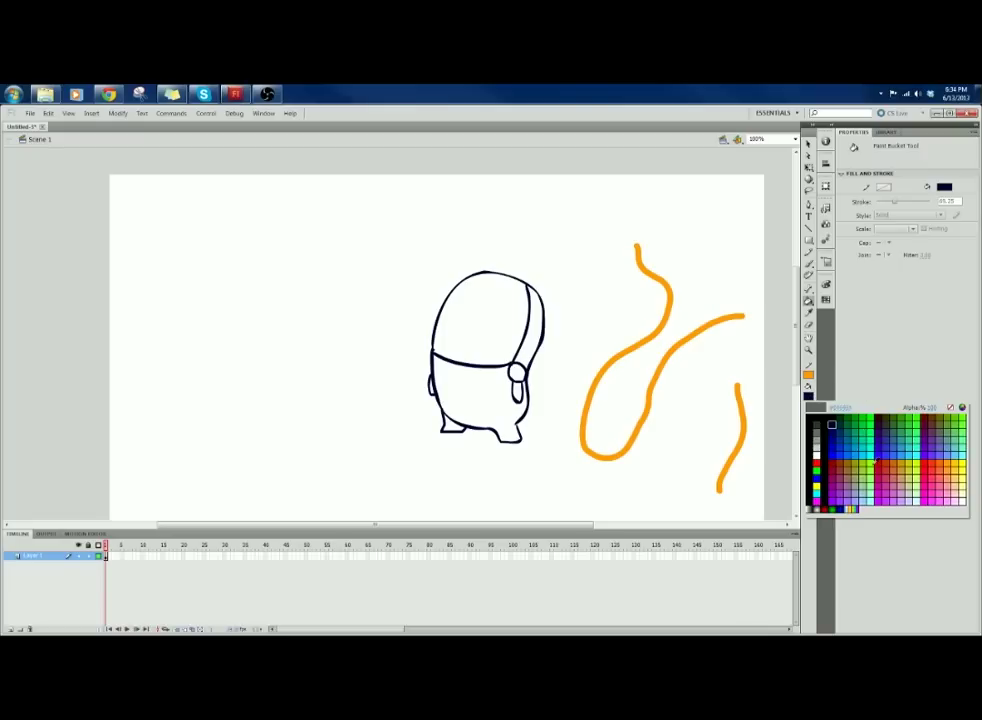
{"action": "left_click", "coordinate": [912, 419]}
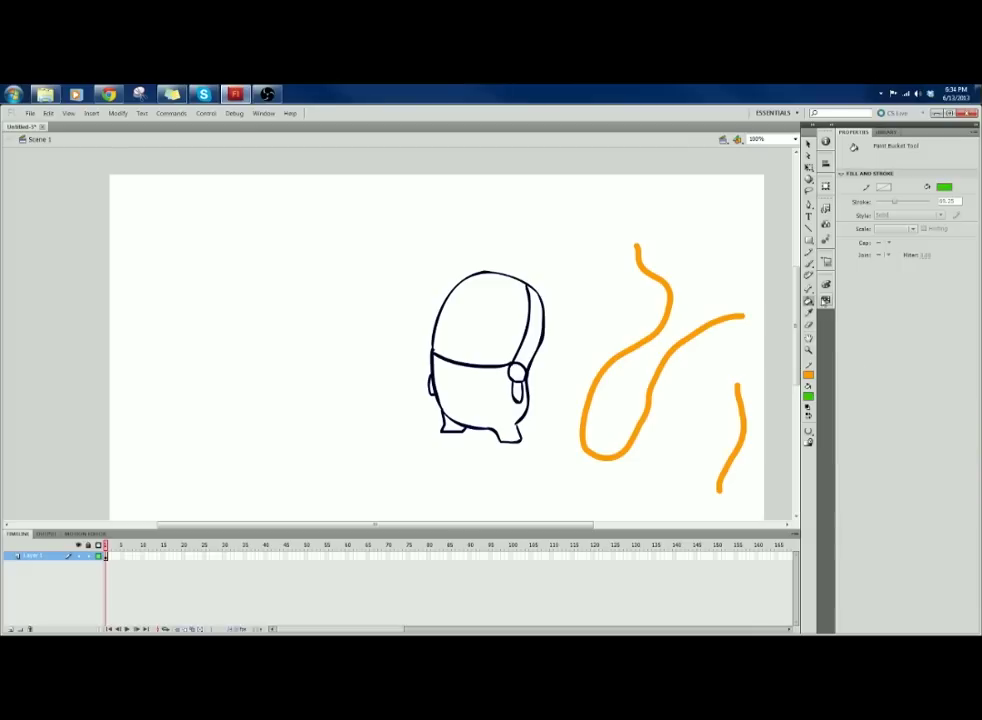
{"action": "left_click", "coordinate": [511, 383]}
{"action": "left_click", "coordinate": [516, 374]}
{"action": "left_click", "coordinate": [518, 388]}
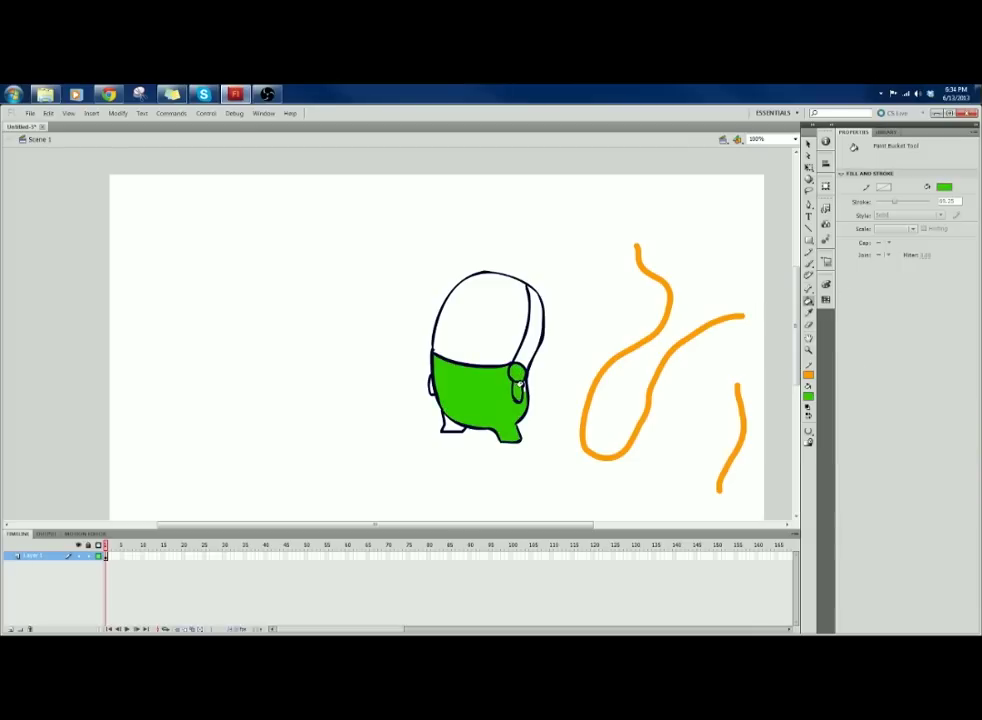
{"action": "left_click", "coordinate": [526, 350]}
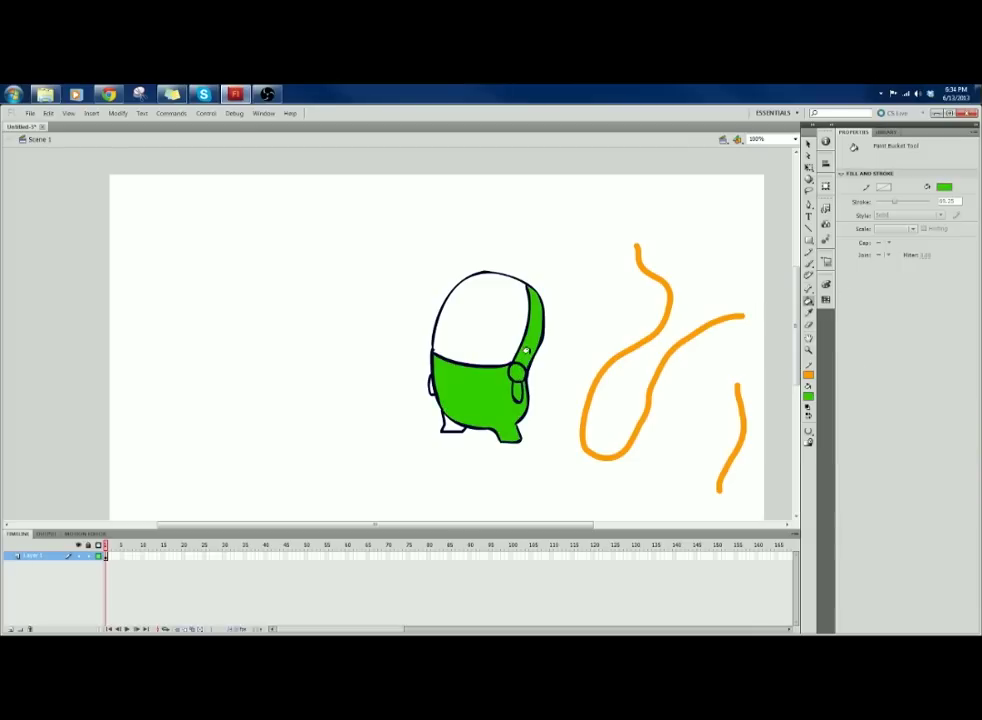
Step: Fill the character's back leg and small rear arm with bright green
{"action": "left_click", "coordinate": [447, 425]}
{"action": "scroll", "coordinate": [552, 368], "scroll_direction": "down", "scroll_amount": 2}
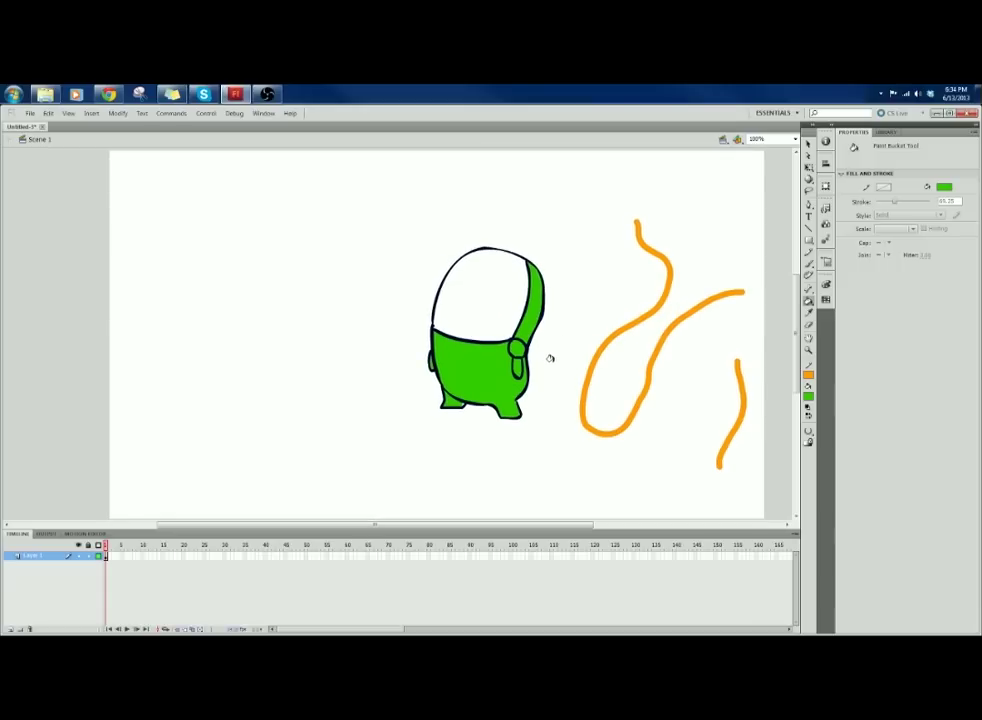
{"action": "scroll", "coordinate": [558, 358], "scroll_direction": "down", "scroll_amount": 1}
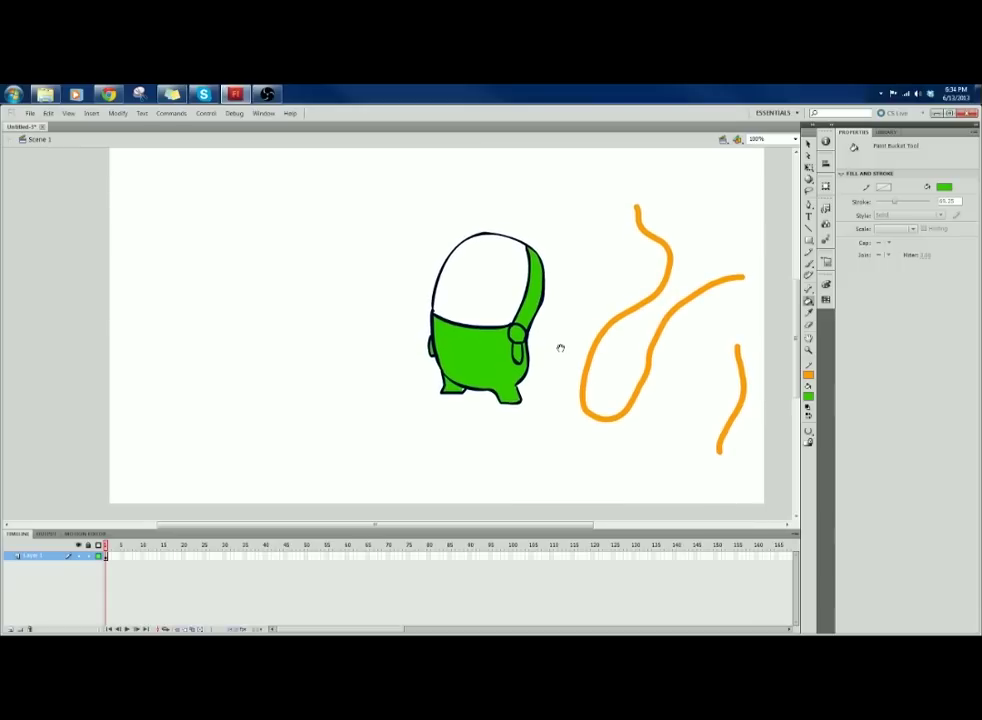
{"action": "left_click_drag", "start_coordinate": [560, 351], "coordinate": [552, 366]}
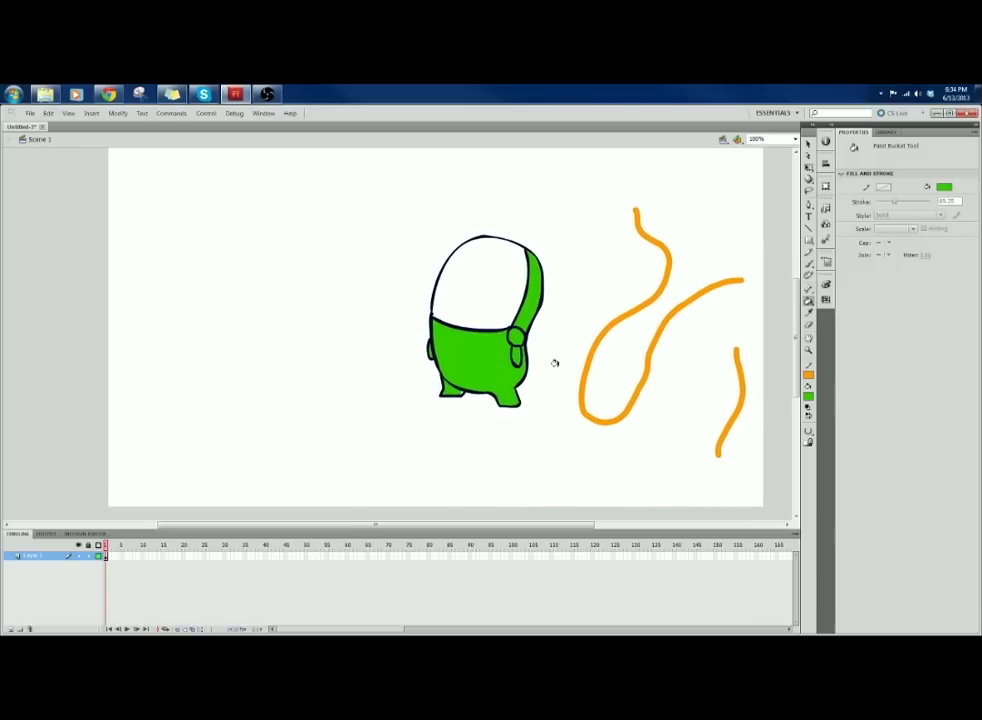
Step: Undo all of the green fills so only the character's outline is left
{"action": "key", "text": "ctrl+z"}
{"action": "key", "text": "ctrl+z"}
{"action": "key", "text": "ctrl+z"}
{"action": "key", "text": "ctrl+z"}
{"action": "key", "text": "ctrl+z"}
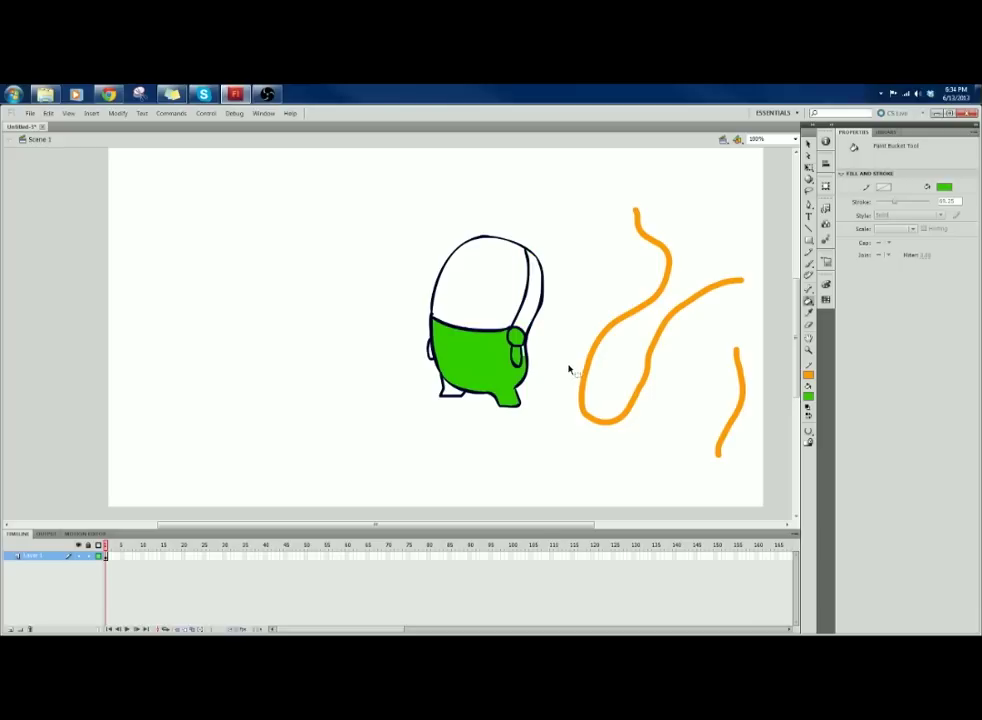
{"action": "key", "text": "ctrl+z"}
{"action": "left_click", "coordinate": [508, 379]}
{"action": "key", "text": "ctrl+z"}
Step: Set the Paint Bucket's gap option to Don't Close Gaps
{"action": "left_click", "coordinate": [809, 432]}
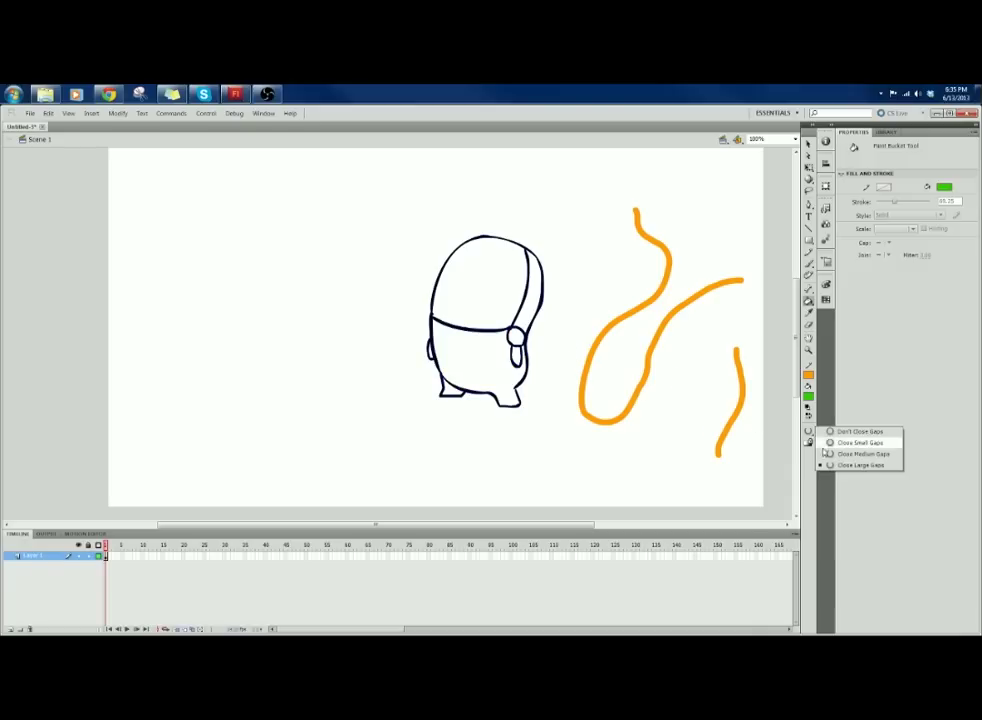
{"action": "left_click", "coordinate": [823, 435]}
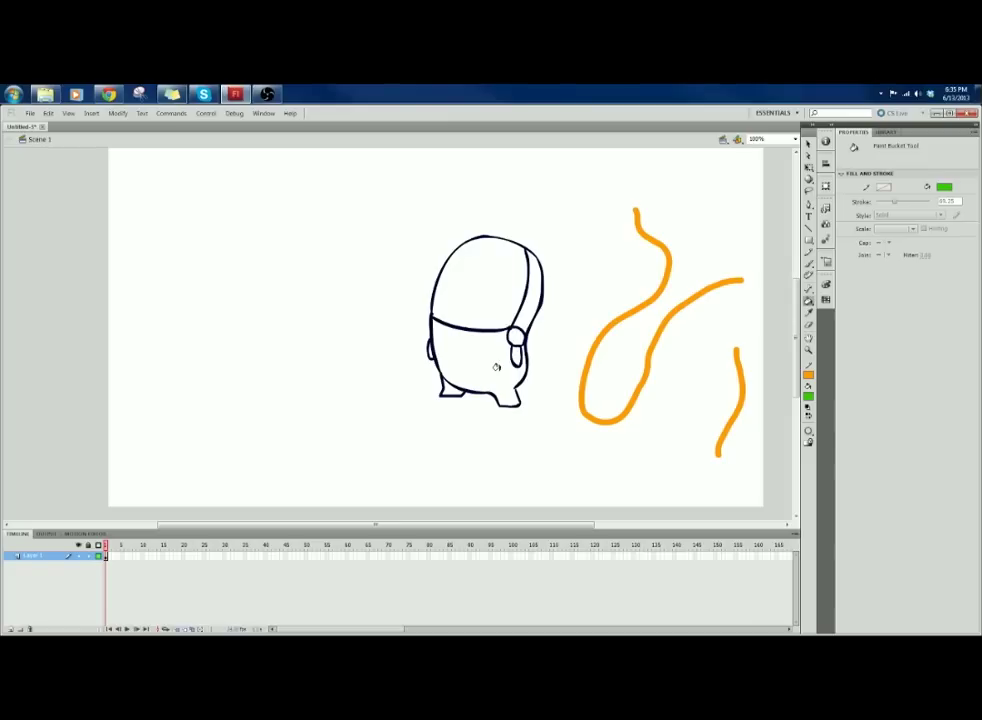
{"action": "mouse_move", "coordinate": [582, 330]}
{"action": "left_mouse_down"}
{"action": "mouse_move", "coordinate": [570, 325]}
{"action": "mouse_move", "coordinate": [587, 332]}
{"action": "mouse_move", "coordinate": [580, 340]}
{"action": "left_mouse_up"}
{"action": "mouse_move", "coordinate": [630, 396]}
{"action": "left_mouse_down"}
{"action": "mouse_move", "coordinate": [665, 373]}
{"action": "mouse_move", "coordinate": [663, 387]}
{"action": "left_mouse_up"}
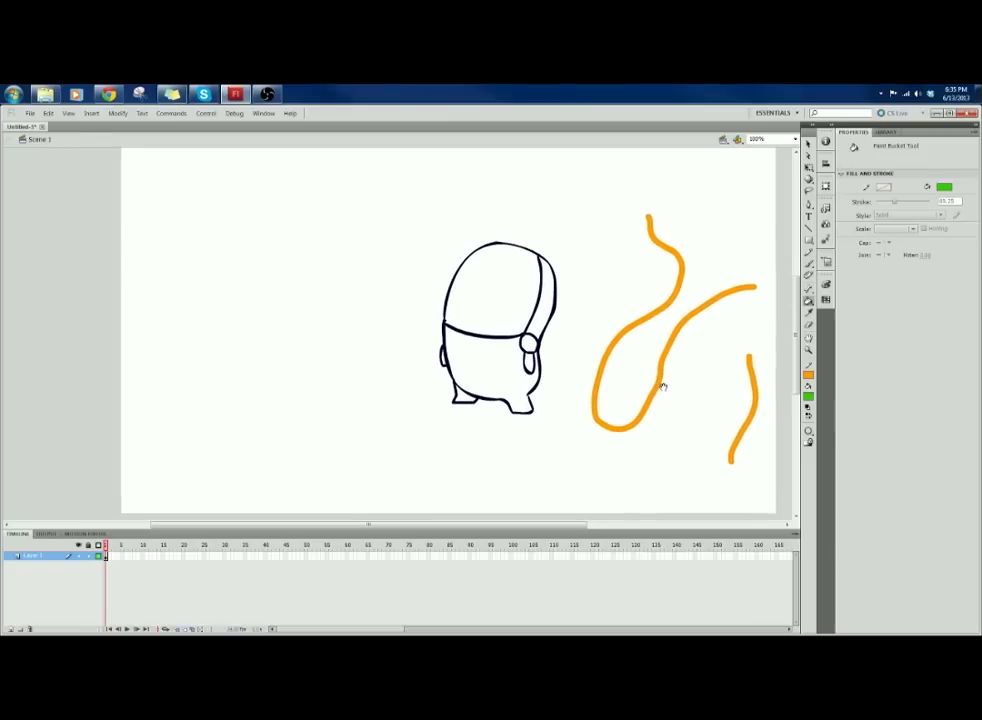
{"action": "left_click", "coordinate": [809, 433]}
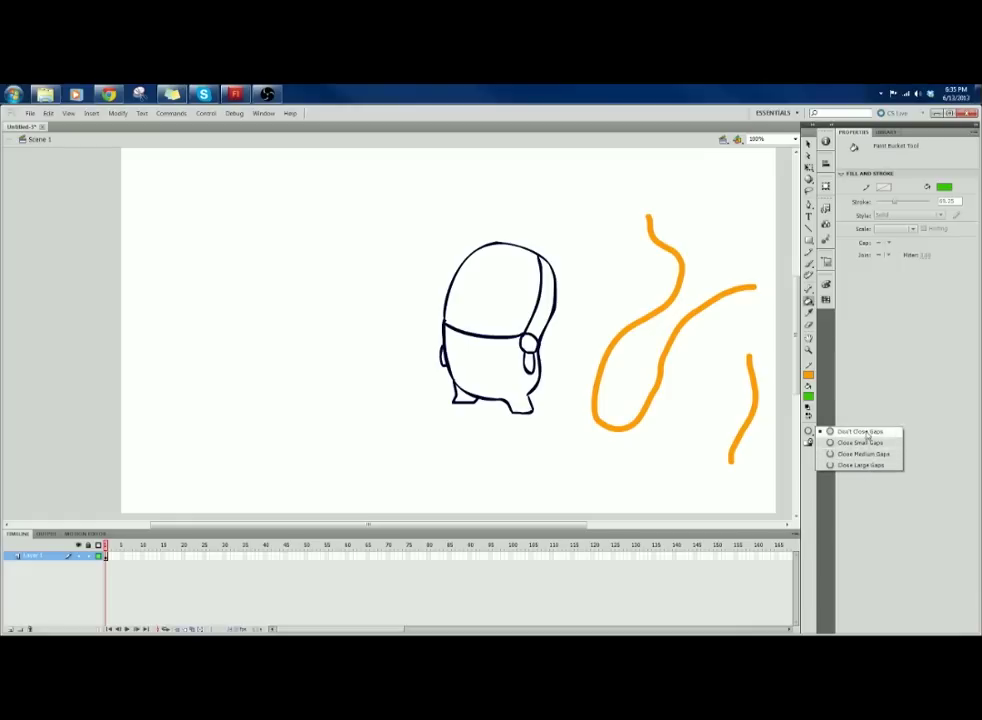
{"action": "left_click", "coordinate": [813, 429]}
{"action": "left_click_drag", "start_coordinate": [689, 390], "coordinate": [643, 412]}
{"action": "left_click_drag", "start_coordinate": [555, 376], "coordinate": [559, 348]}
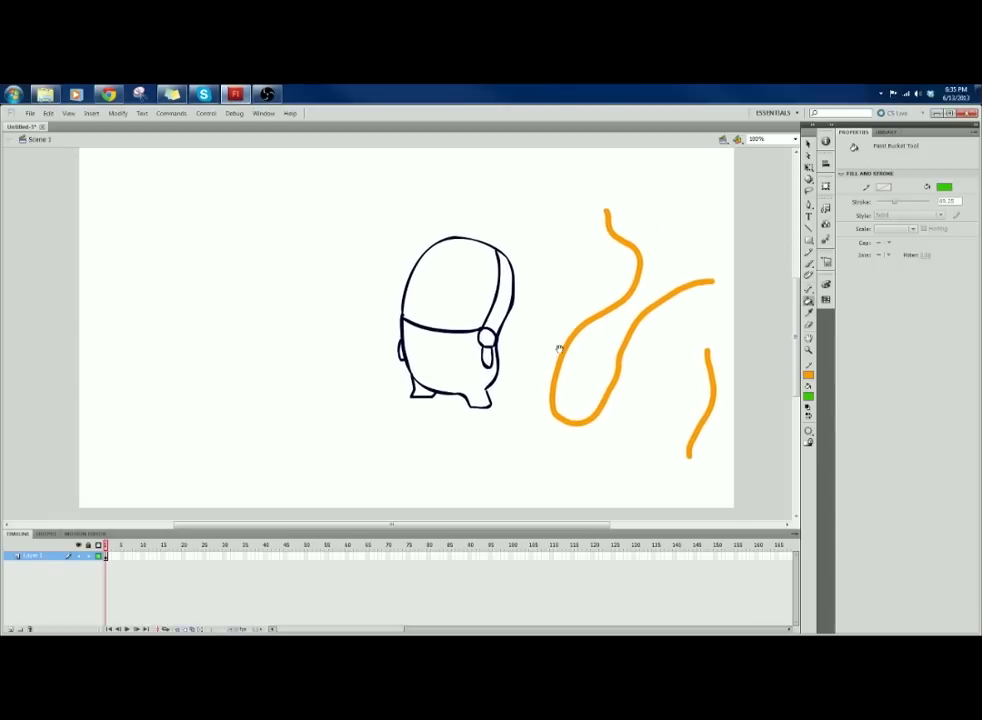
Step: Set the gap option to Close Small Gaps, test it with a green fill on the lower body and undo the fill
{"action": "left_click", "coordinate": [810, 432]}
{"action": "left_click", "coordinate": [845, 443]}
{"action": "key", "text": "space"}
{"action": "left_click_drag", "start_coordinate": [513, 385], "coordinate": [537, 396]}
{"action": "key", "text": "space"}
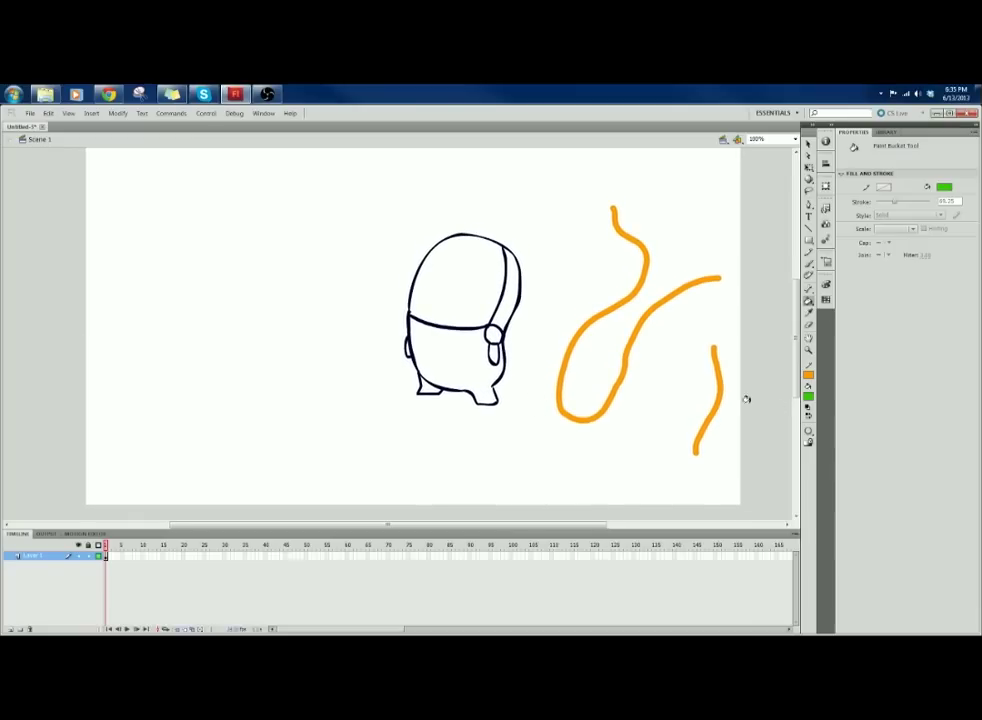
{"action": "key", "text": "space"}
{"action": "left_click_drag", "start_coordinate": [773, 418], "coordinate": [771, 415]}
{"action": "mouse_move", "coordinate": [728, 376]}
{"action": "left_mouse_down"}
{"action": "mouse_move", "coordinate": [742, 360]}
{"action": "mouse_move", "coordinate": [703, 387]}
{"action": "left_mouse_up"}
{"action": "key", "text": "space"}
{"action": "left_click", "coordinate": [809, 432]}
{"action": "left_click", "coordinate": [822, 442]}
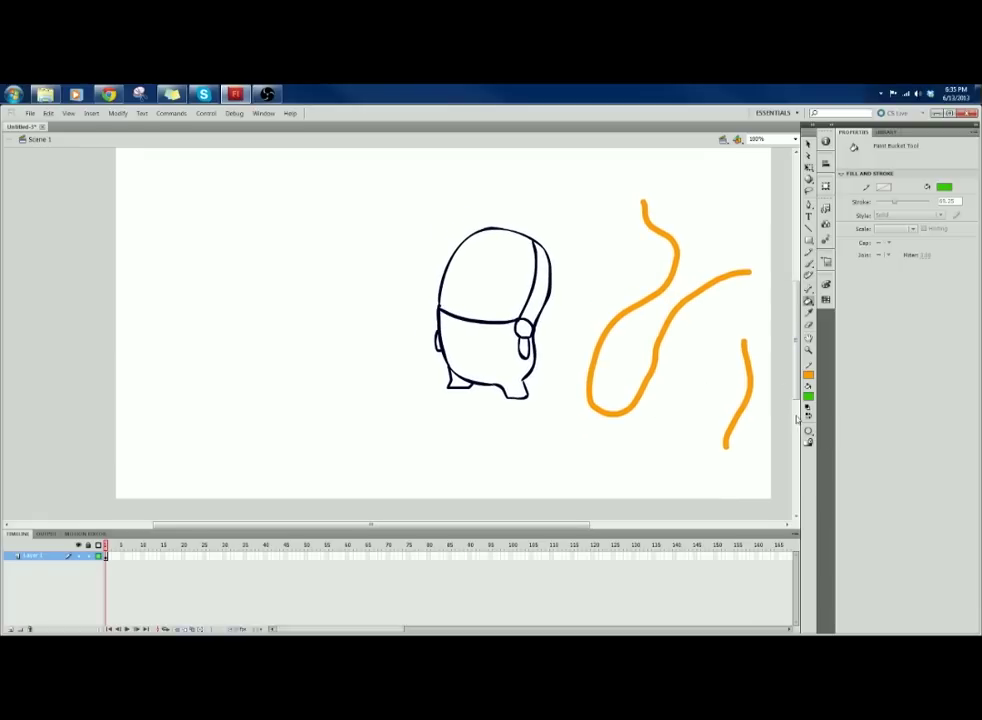
{"action": "left_click", "coordinate": [512, 369]}
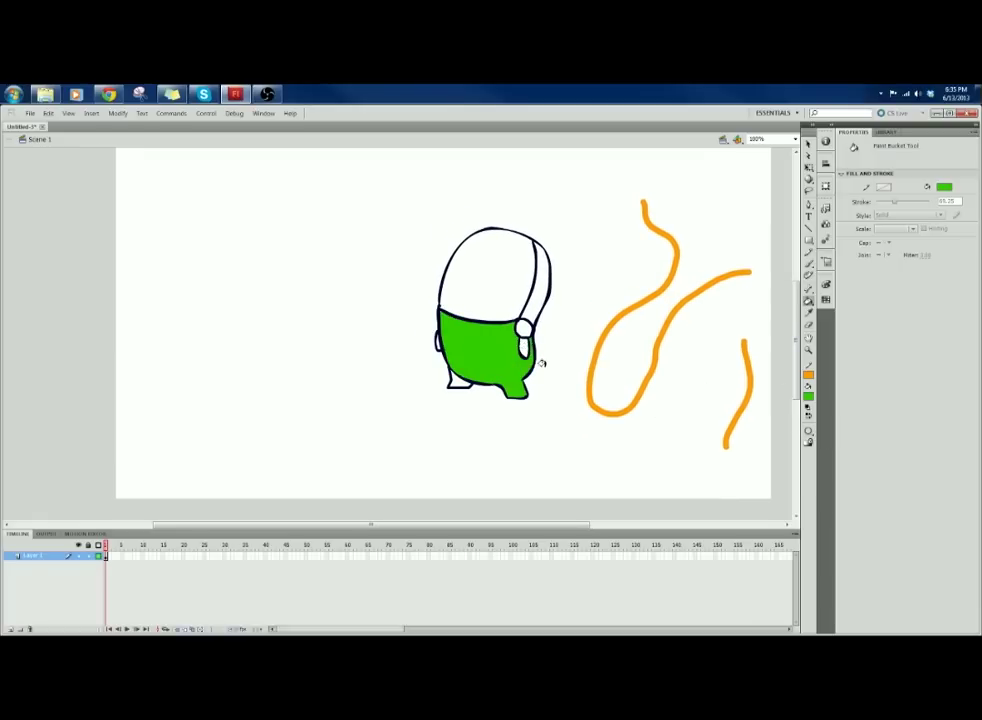
{"action": "key", "text": "ctrl+z"}
Step: Set the gap option to Close Large Gaps, test a green fill on the lower body and undo it
{"action": "left_click", "coordinate": [809, 433]}
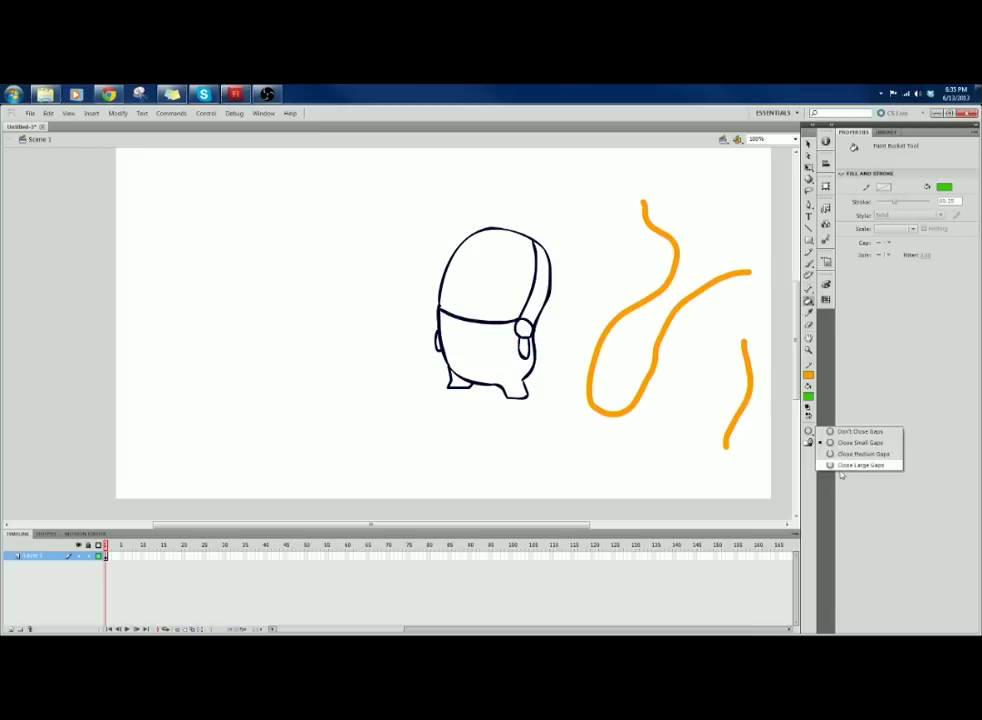
{"action": "left_click", "coordinate": [839, 466]}
{"action": "left_click", "coordinate": [498, 369]}
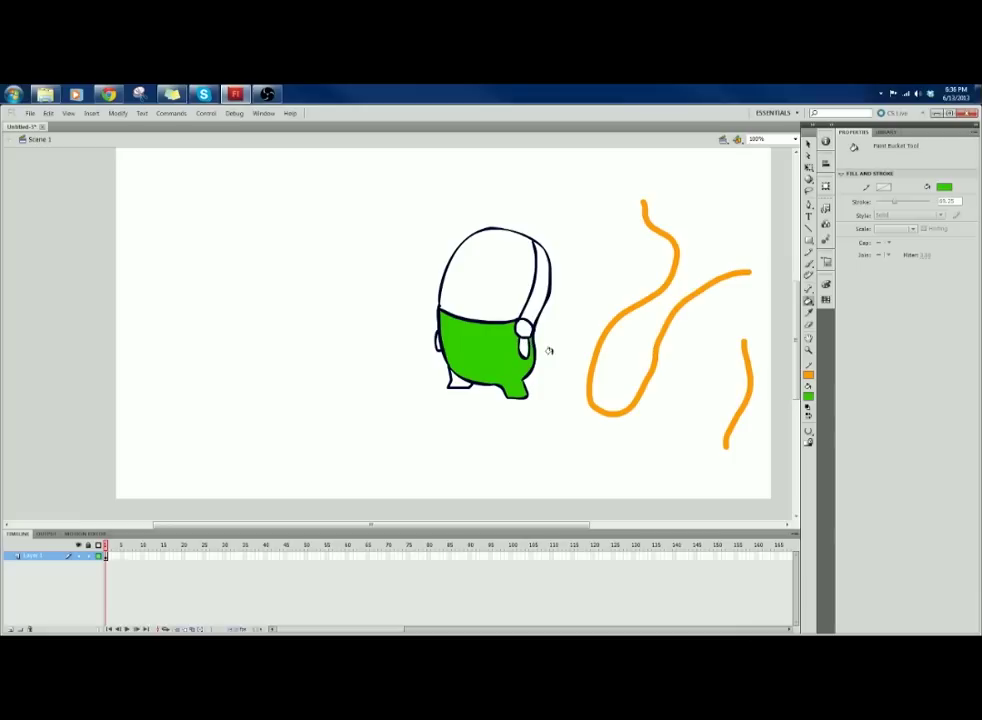
{"action": "key", "text": "ctrl+z"}
Step: Set the gap option to Close Small Gaps and fill the body, knot, hanging tip, back band, rear leg and arm green
{"action": "left_click", "coordinate": [810, 433]}
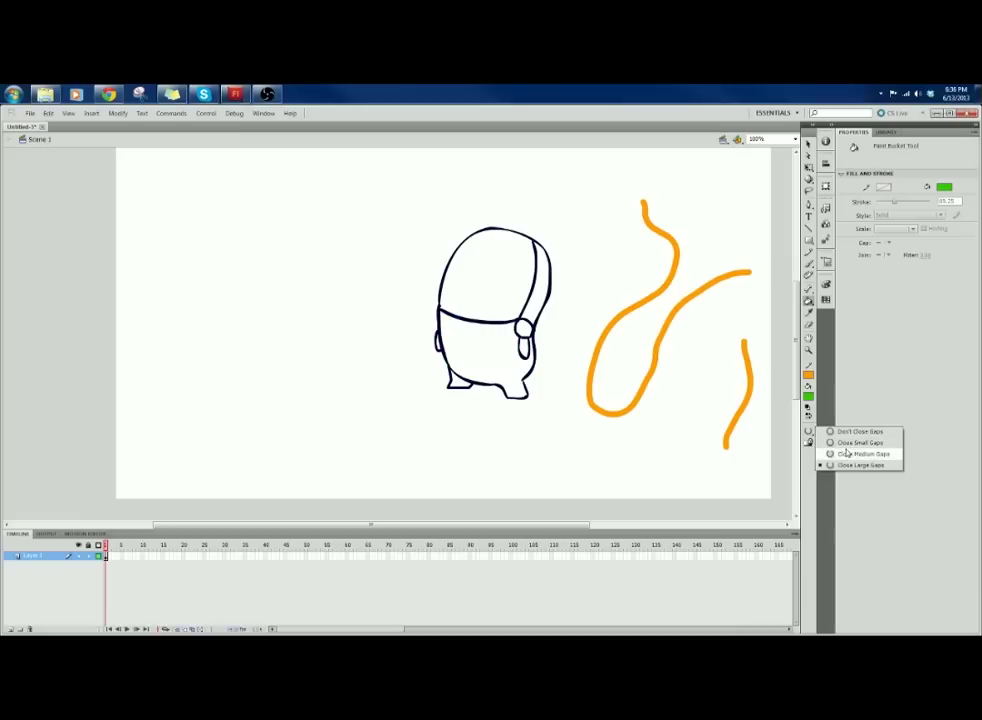
{"action": "left_click", "coordinate": [844, 443]}
{"action": "left_click", "coordinate": [490, 350]}
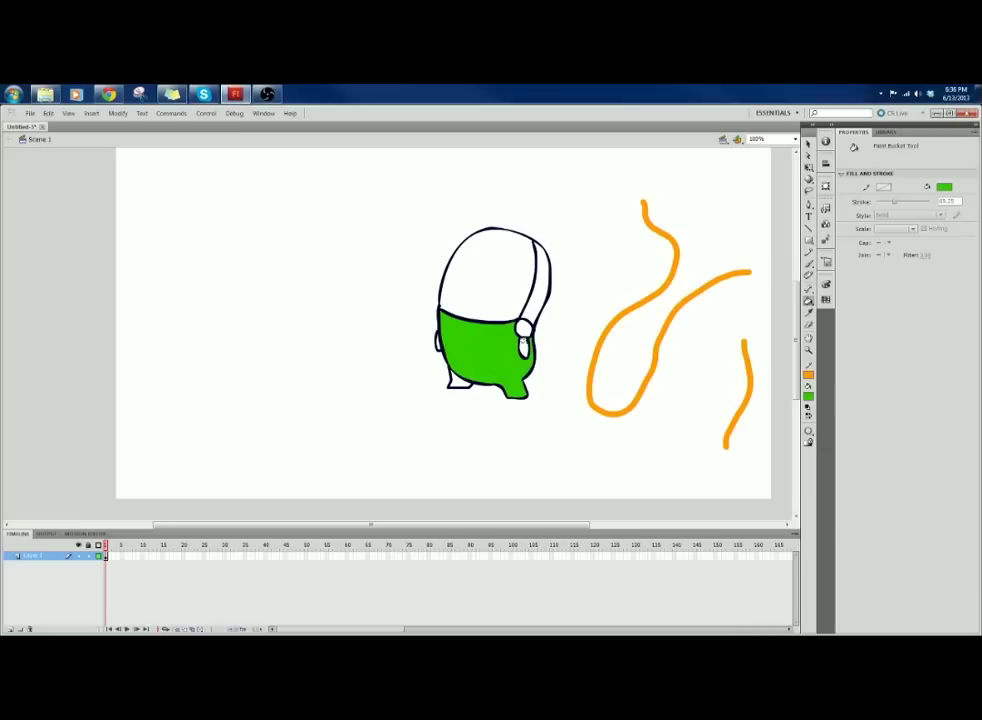
{"action": "left_click", "coordinate": [545, 305]}
{"action": "left_click", "coordinate": [451, 381]}
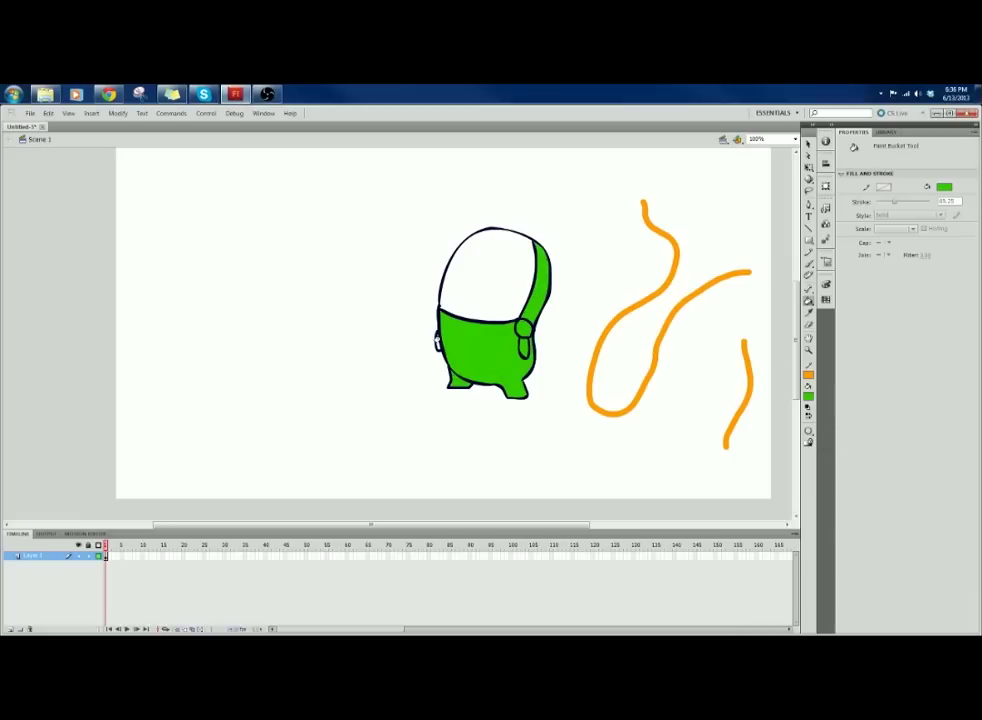
{"action": "left_click", "coordinate": [436, 341]}
{"action": "key", "text": "ctrl+z"}
{"action": "left_click", "coordinate": [439, 344]}
{"action": "mouse_move", "coordinate": [510, 346]}
{"action": "left_mouse_down"}
{"action": "mouse_move", "coordinate": [477, 391]}
{"action": "mouse_move", "coordinate": [488, 367]}
{"action": "mouse_move", "coordinate": [522, 353]}
{"action": "left_mouse_up"}
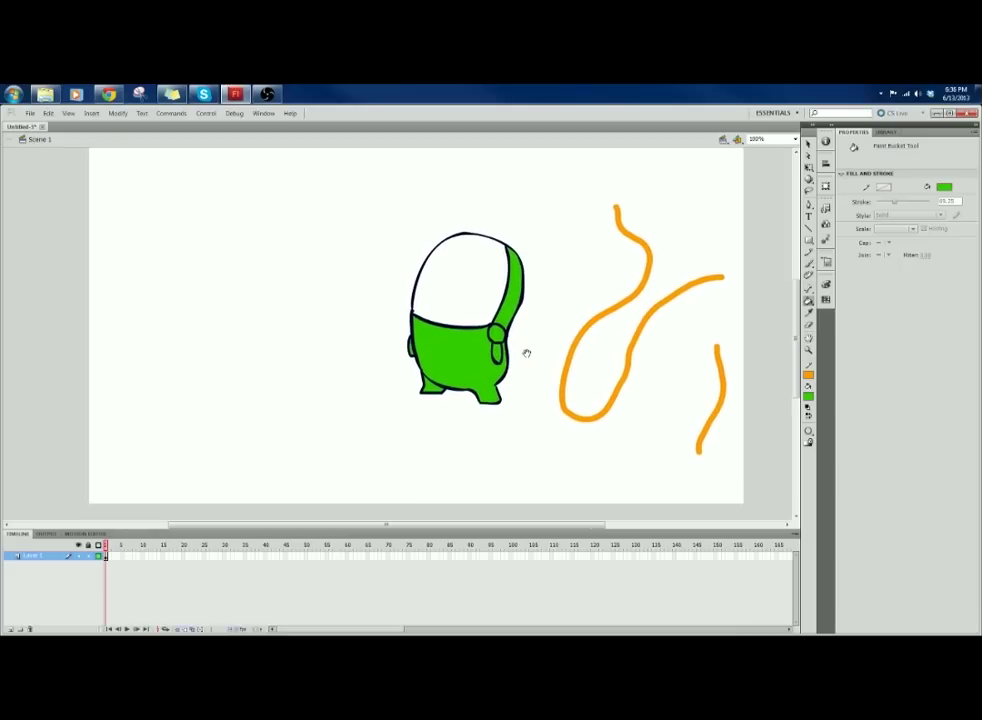
Step: Change the fill colour to light grey and fill the character's large face area
{"action": "left_click", "coordinate": [810, 397]}
{"action": "left_click", "coordinate": [812, 398]}
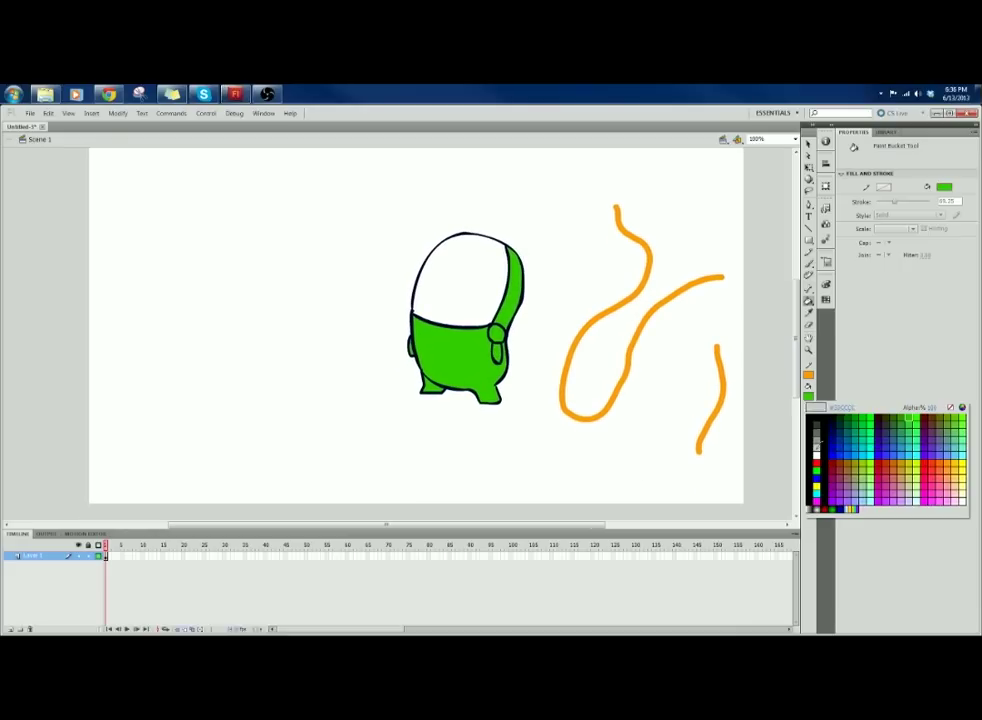
{"action": "left_click", "coordinate": [827, 447]}
{"action": "left_click", "coordinate": [480, 300]}
{"action": "left_click_drag", "start_coordinate": [545, 342], "coordinate": [536, 363]}
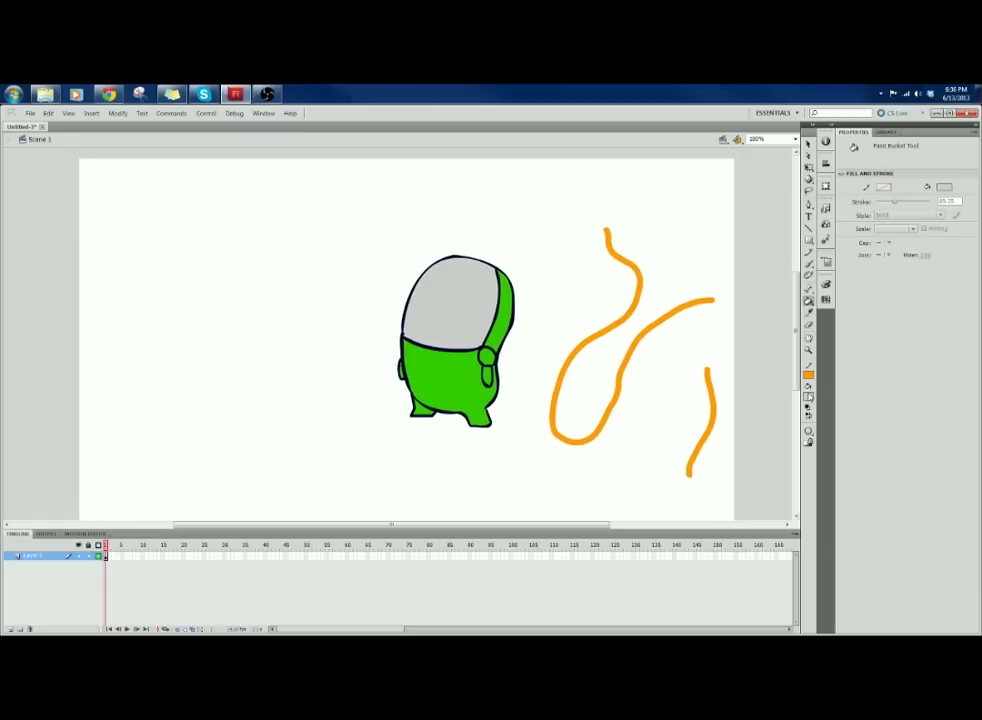
Step: Change the fill colour to dark blue and recolour the lower body, knot and hanging tip
{"action": "left_click", "coordinate": [810, 398]}
{"action": "left_click", "coordinate": [626, 423]}
{"action": "mouse_move", "coordinate": [604, 420]}
{"action": "left_mouse_down"}
{"action": "mouse_move", "coordinate": [613, 405]}
{"action": "mouse_move", "coordinate": [619, 424]}
{"action": "left_mouse_up"}
{"action": "left_click", "coordinate": [812, 398]}
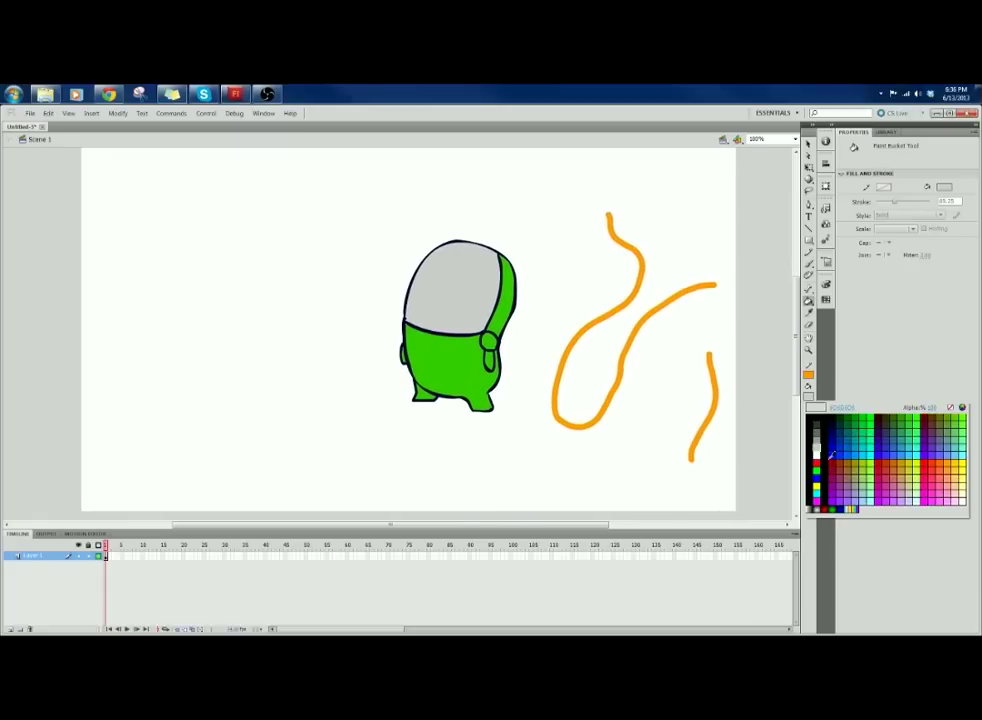
{"action": "left_click", "coordinate": [847, 437]}
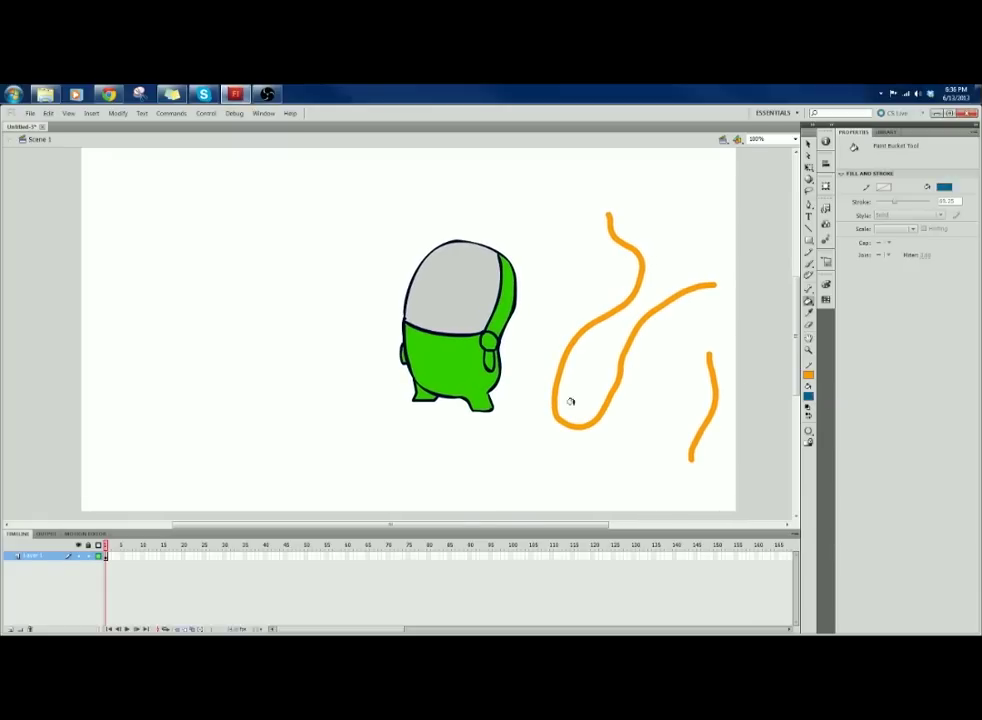
{"action": "left_click", "coordinate": [457, 368]}
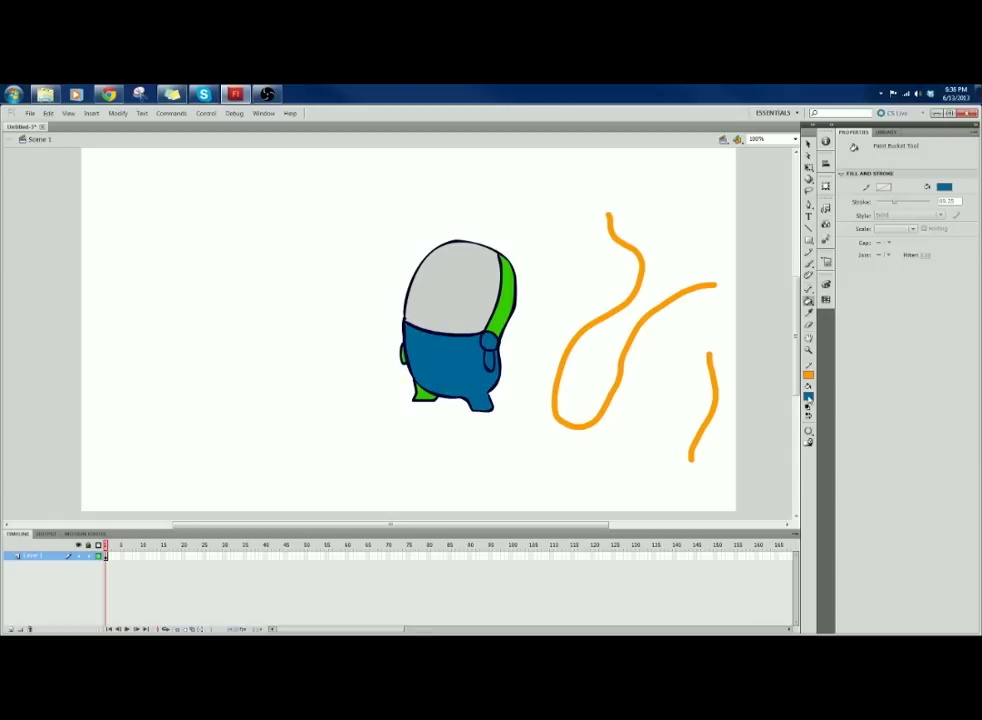
Step: Change the fill colour to bright blue and recolour the lower body, knot, hanging tip, back band, rear leg and arm
{"action": "left_click", "coordinate": [809, 398]}
{"action": "left_click", "coordinate": [846, 439]}
{"action": "left_click", "coordinate": [484, 341]}
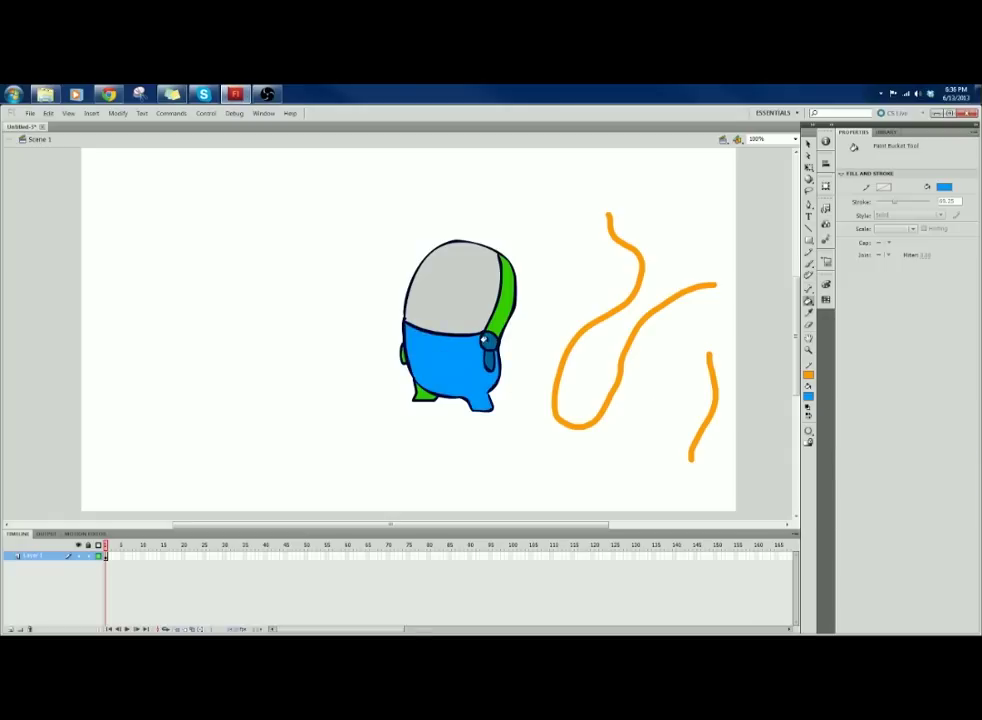
{"action": "left_click", "coordinate": [484, 341]}
{"action": "left_click", "coordinate": [487, 361]}
{"action": "left_click", "coordinate": [490, 323]}
{"action": "left_click", "coordinate": [423, 394]}
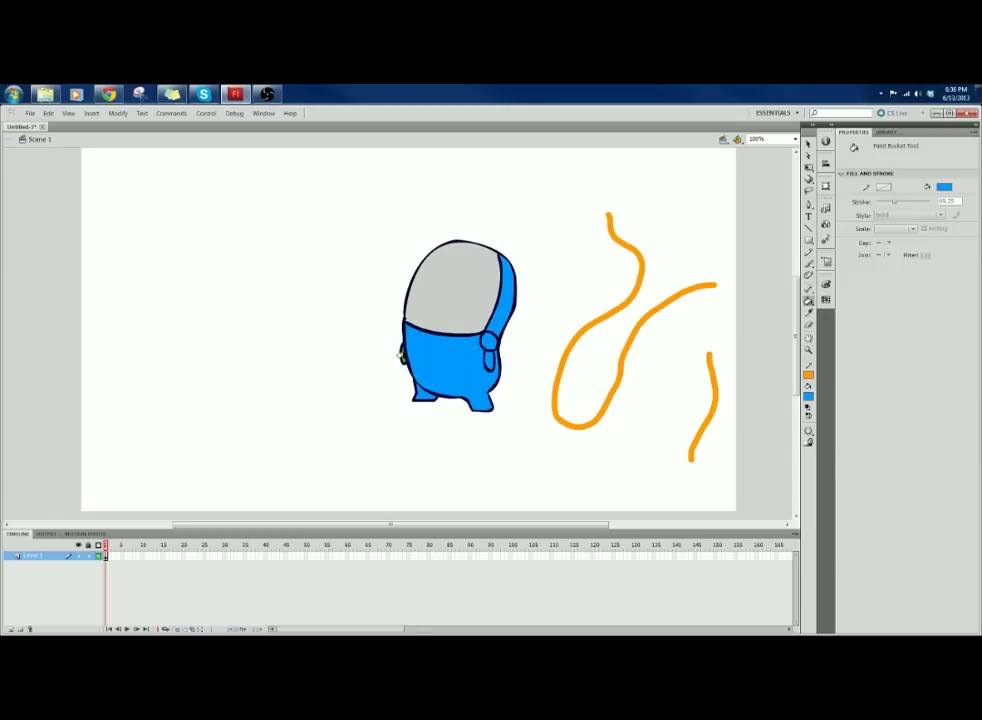
{"action": "left_click_drag", "start_coordinate": [447, 356], "coordinate": [436, 366]}
{"action": "left_click_drag", "start_coordinate": [517, 348], "coordinate": [511, 351]}
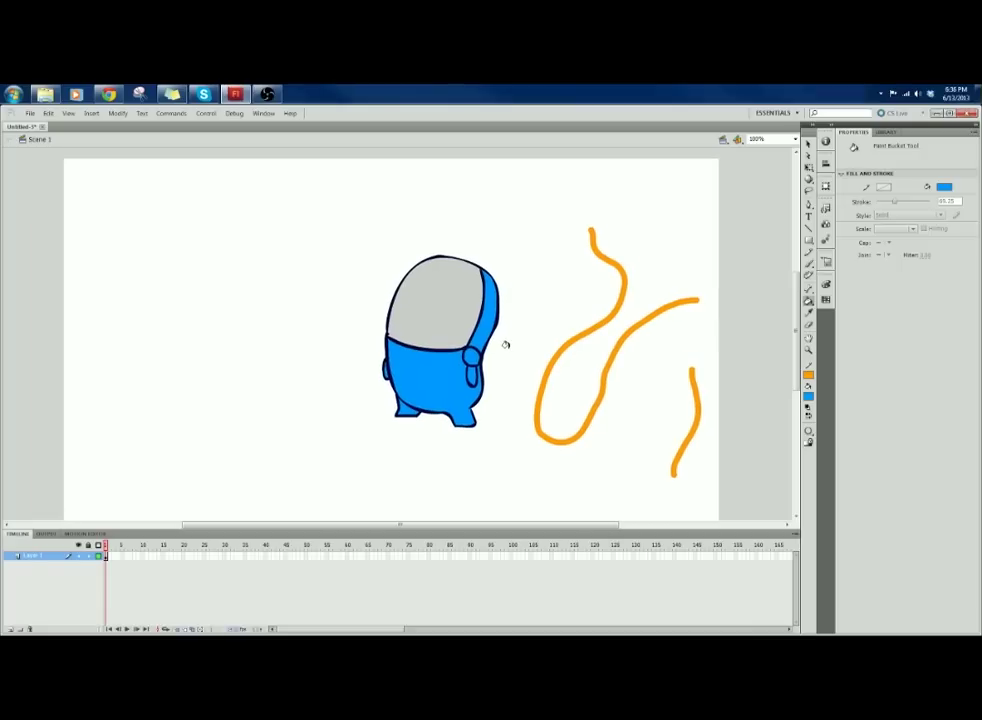
Step: Switch to the Text tool to look at its character and paragraph settings
{"action": "left_click_drag", "start_coordinate": [721, 338], "coordinate": [744, 334]}
{"action": "mouse_move", "coordinate": [693, 403]}
{"action": "left_mouse_down"}
{"action": "mouse_move", "coordinate": [700, 432]}
{"action": "mouse_move", "coordinate": [692, 412]}
{"action": "mouse_move", "coordinate": [699, 408]}
{"action": "mouse_move", "coordinate": [693, 431]}
{"action": "mouse_move", "coordinate": [708, 401]}
{"action": "mouse_move", "coordinate": [694, 403]}
{"action": "mouse_move", "coordinate": [713, 397]}
{"action": "mouse_move", "coordinate": [711, 406]}
{"action": "mouse_move", "coordinate": [726, 390]}
{"action": "left_mouse_up"}
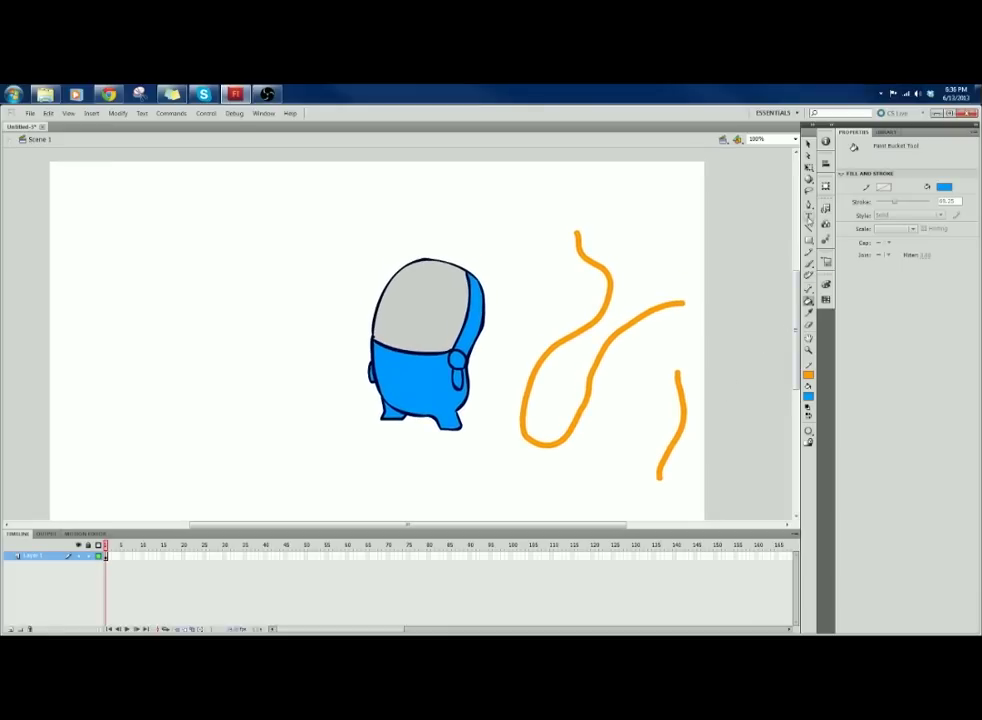
{"action": "left_click", "coordinate": [809, 217]}
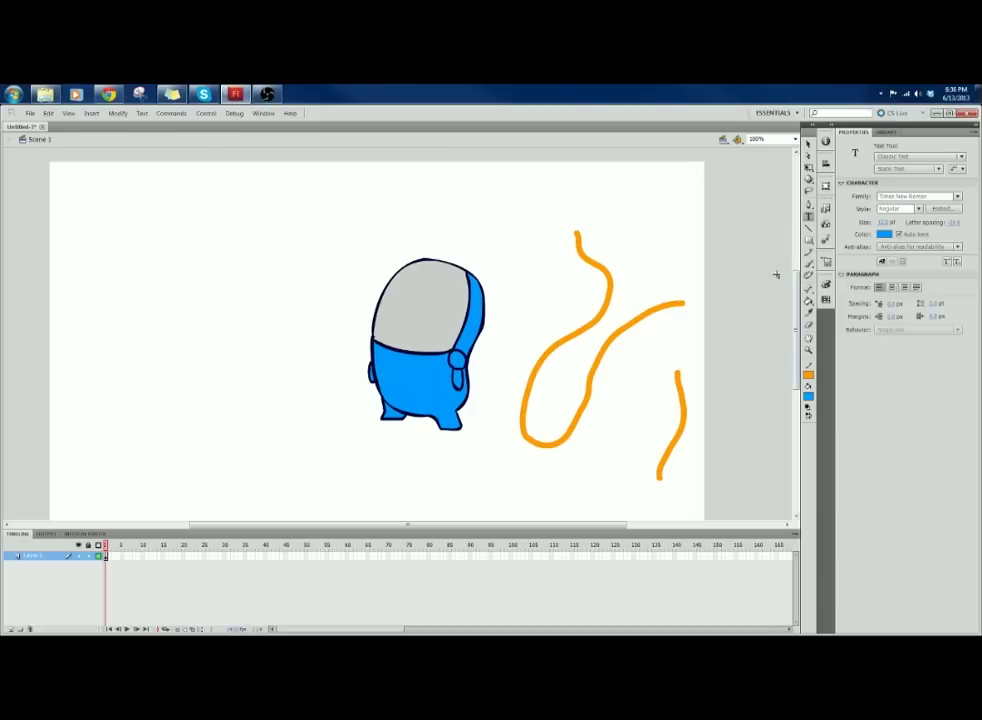
Step: Draw a very thick orange diagonal line with the Line tool near the stage's upper-right corner
{"action": "left_click_drag", "start_coordinate": [713, 296], "coordinate": [738, 295]}
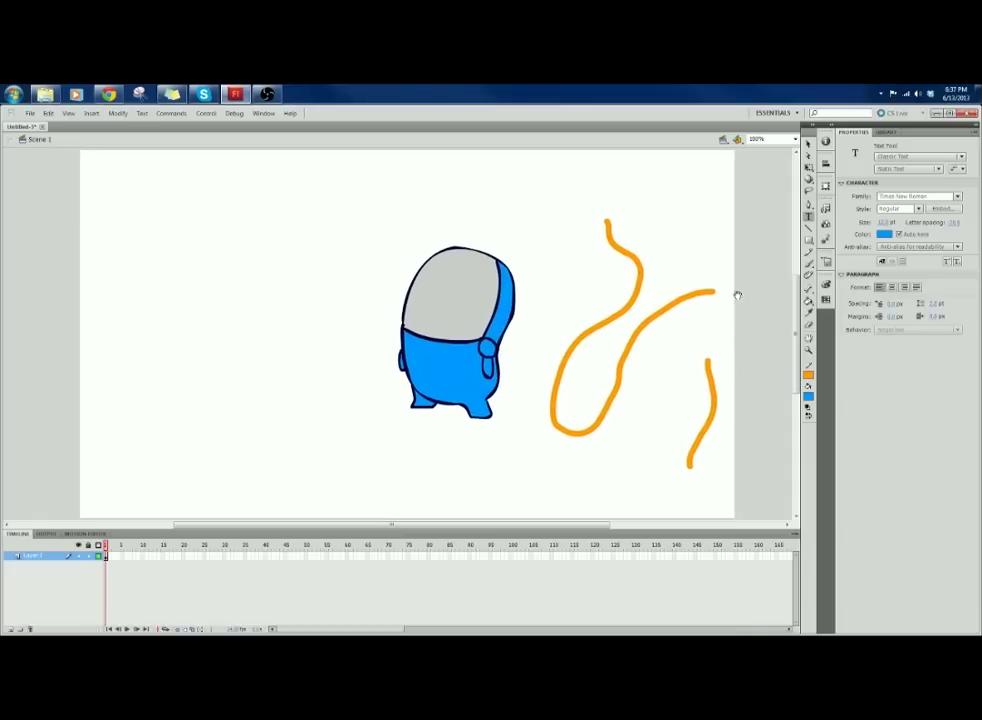
{"action": "left_click", "coordinate": [808, 228]}
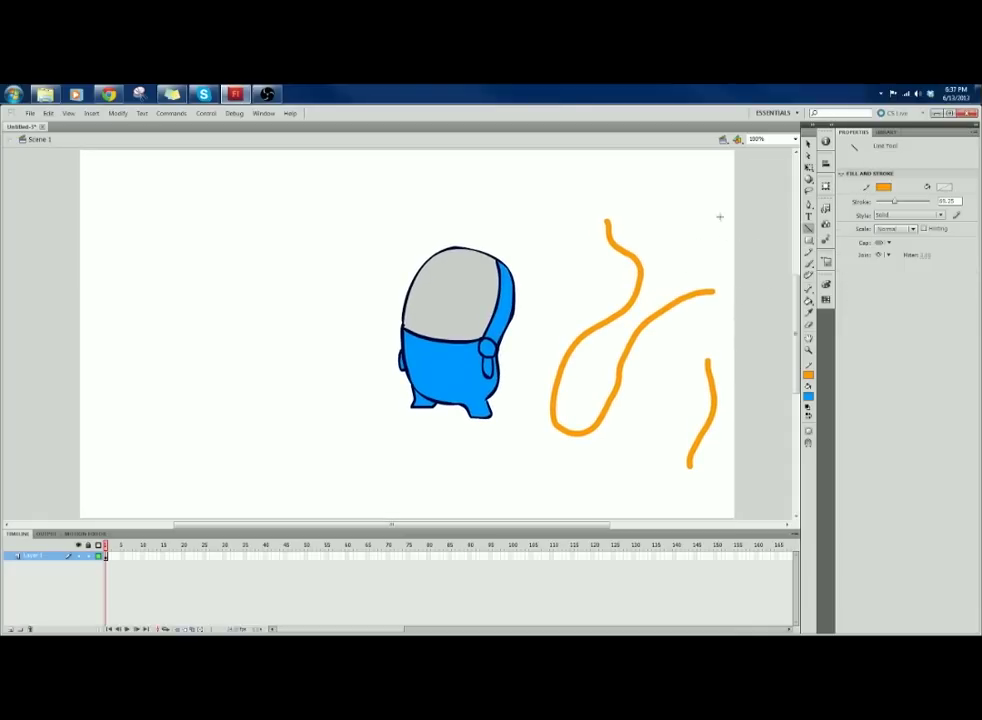
{"action": "mouse_move", "coordinate": [727, 184]}
{"action": "left_mouse_down"}
{"action": "mouse_move", "coordinate": [669, 250]}
{"action": "mouse_move", "coordinate": [675, 279]}
{"action": "mouse_move", "coordinate": [687, 275]}
{"action": "mouse_move", "coordinate": [675, 279]}
{"action": "left_mouse_up"}
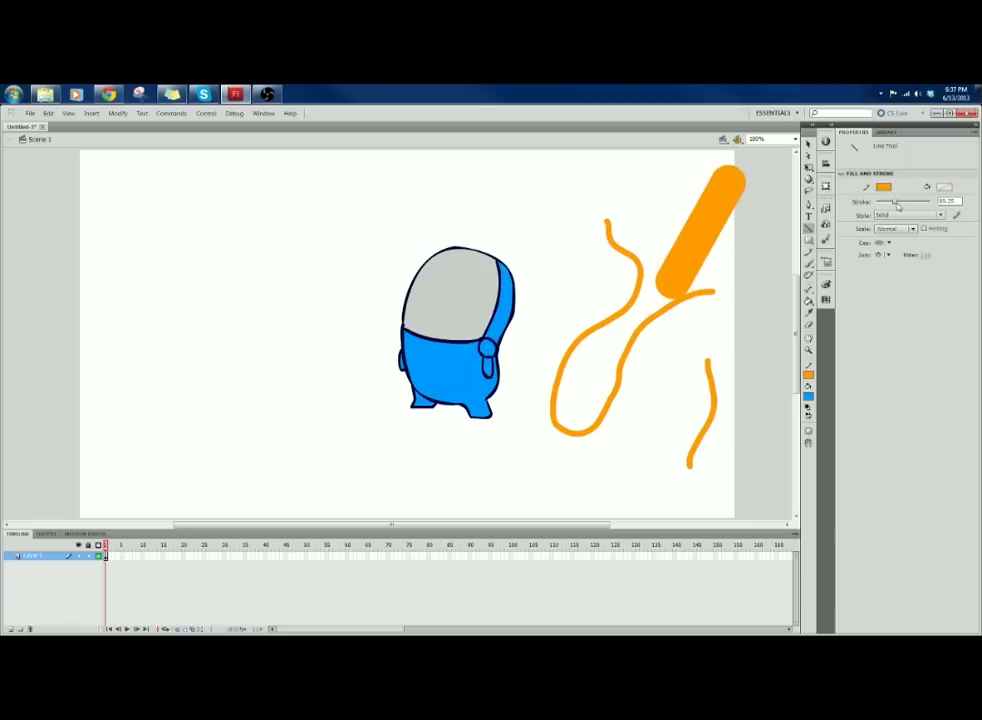
Step: Reduce the line's stroke thickness and draw two thinner orange diagonal lines above and to the right of the character
{"action": "mouse_move", "coordinate": [897, 206]}
{"action": "left_mouse_down"}
{"action": "mouse_move", "coordinate": [885, 205]}
{"action": "mouse_move", "coordinate": [918, 205]}
{"action": "mouse_move", "coordinate": [882, 206]}
{"action": "left_mouse_up"}
{"action": "left_click_drag", "start_coordinate": [614, 177], "coordinate": [507, 220]}
{"action": "key", "text": "space"}
{"action": "left_click_drag", "start_coordinate": [612, 230], "coordinate": [610, 268]}
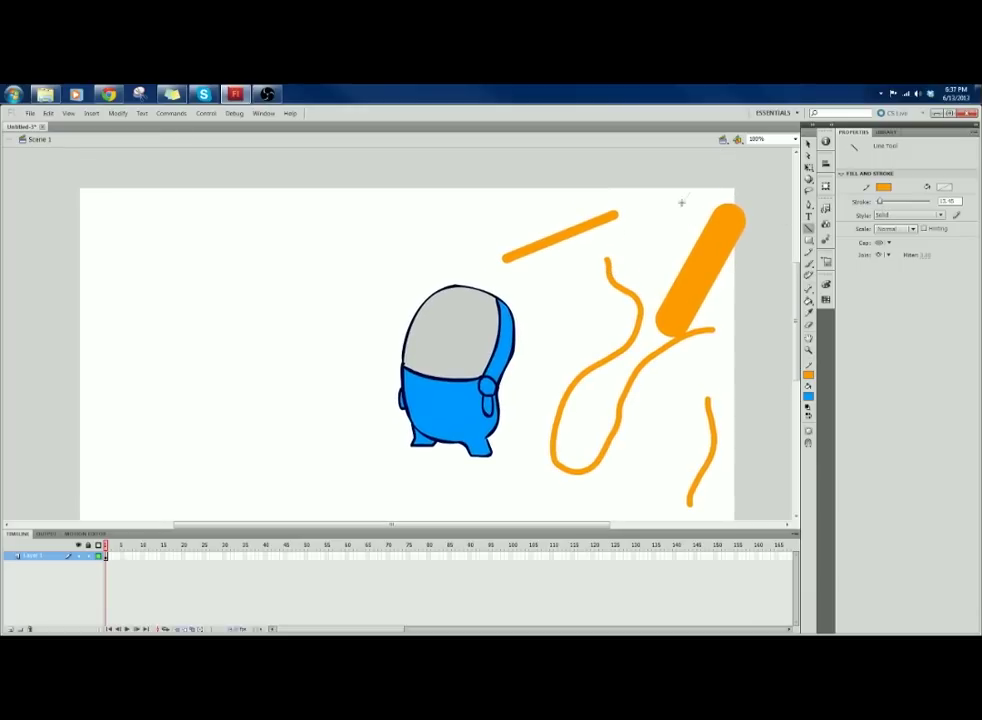
{"action": "mouse_move", "coordinate": [682, 203]}
{"action": "left_mouse_down"}
{"action": "mouse_move", "coordinate": [651, 250]}
{"action": "mouse_move", "coordinate": [701, 244]}
{"action": "mouse_move", "coordinate": [712, 231]}
{"action": "left_mouse_up"}
{"action": "key", "text": "space"}
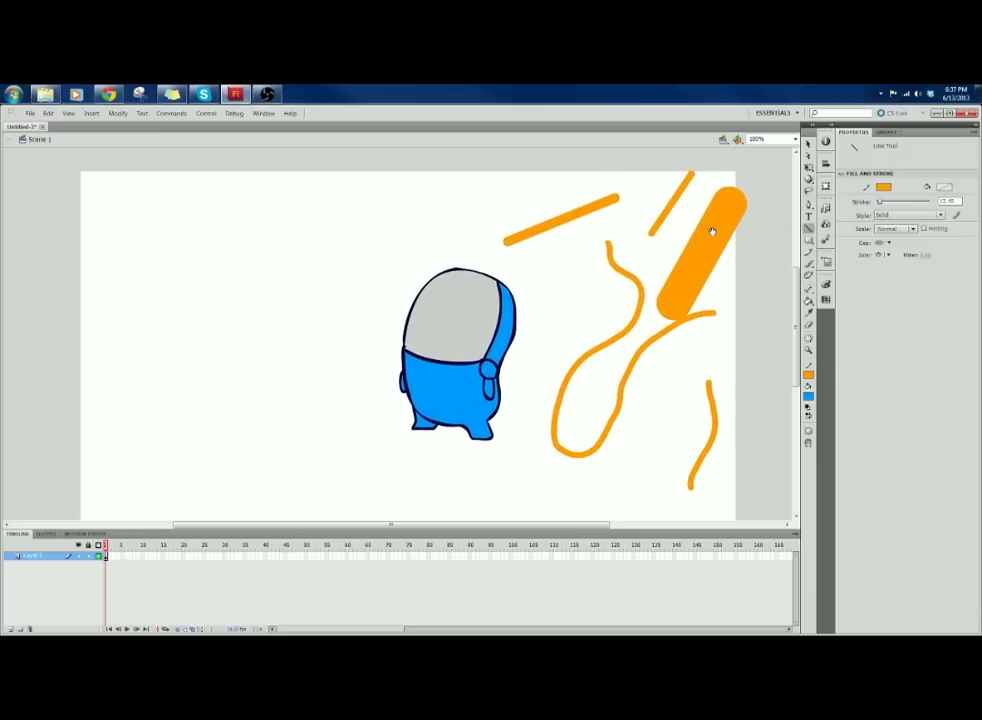
Step: Change the stroke colour to light blue and draw a short diagonal line just below the upper orange line
{"action": "left_click", "coordinate": [809, 375]}
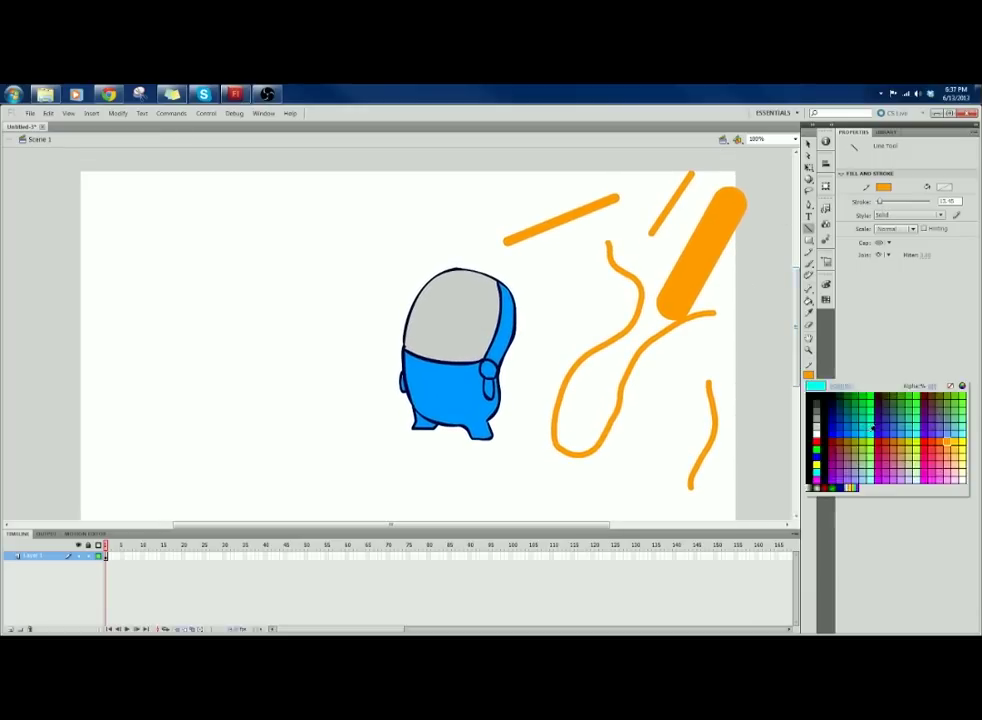
{"action": "left_click", "coordinate": [866, 426]}
{"action": "left_click_drag", "start_coordinate": [577, 241], "coordinate": [554, 257]}
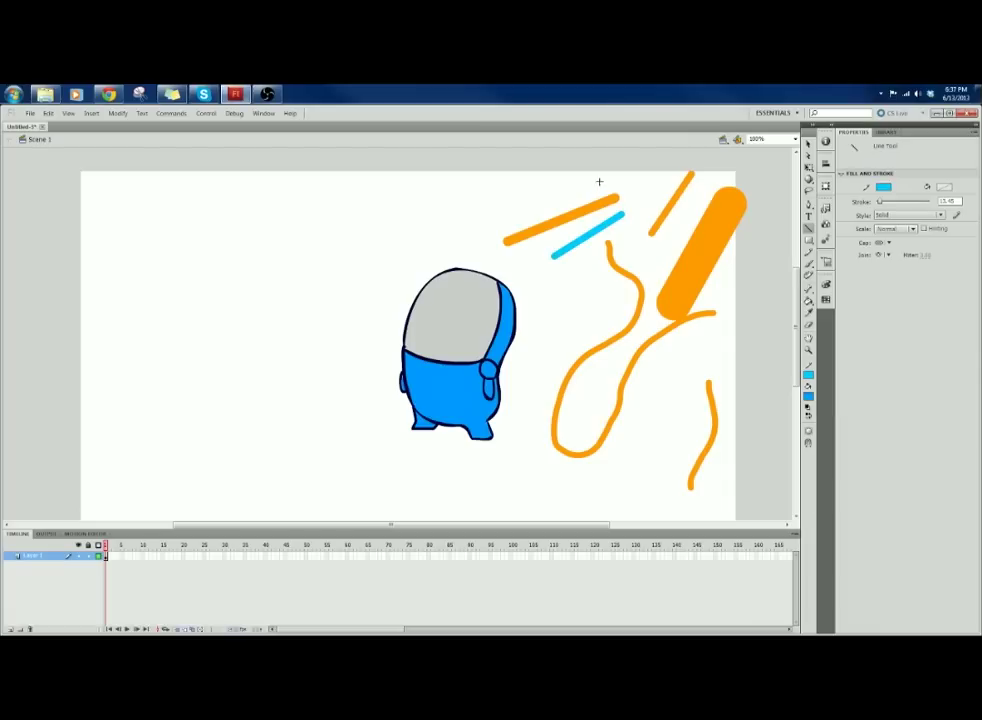
Step: Draw two more light blue lines, one above the other, just above the orange diagonal line over the character
{"action": "left_click_drag", "start_coordinate": [598, 186], "coordinate": [486, 206]}
{"action": "left_click_drag", "start_coordinate": [556, 171], "coordinate": [455, 180]}
{"action": "left_click_drag", "start_coordinate": [584, 238], "coordinate": [586, 253]}
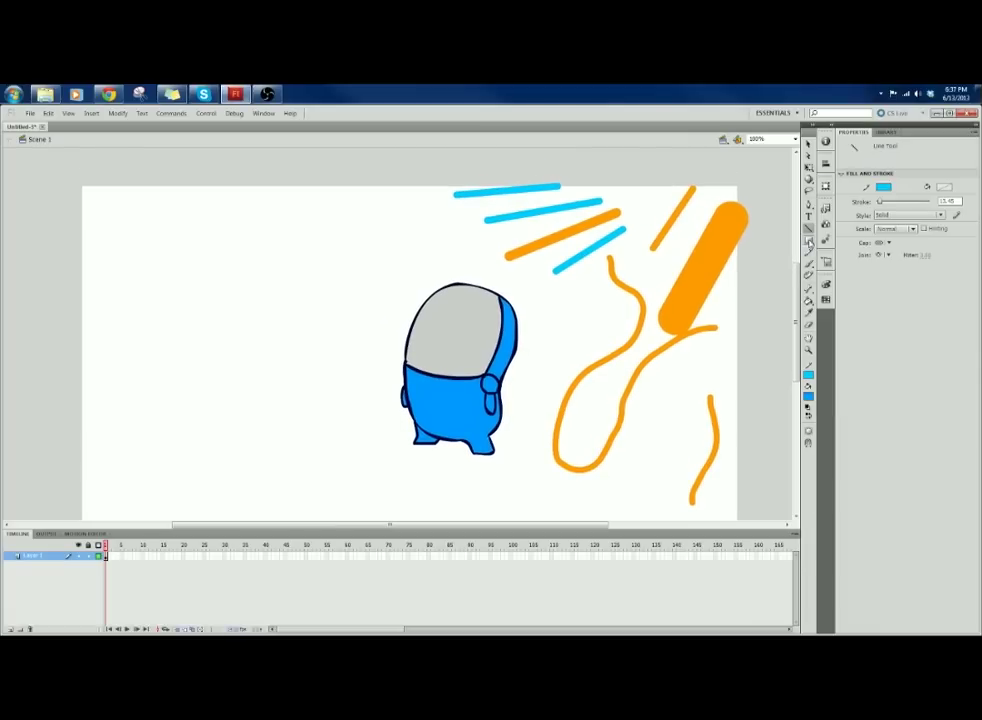
Step: Draw a blue rectangle with a thick light blue outline in the empty area to the left of the character using the Rectangle tool
{"action": "left_click", "coordinate": [809, 241]}
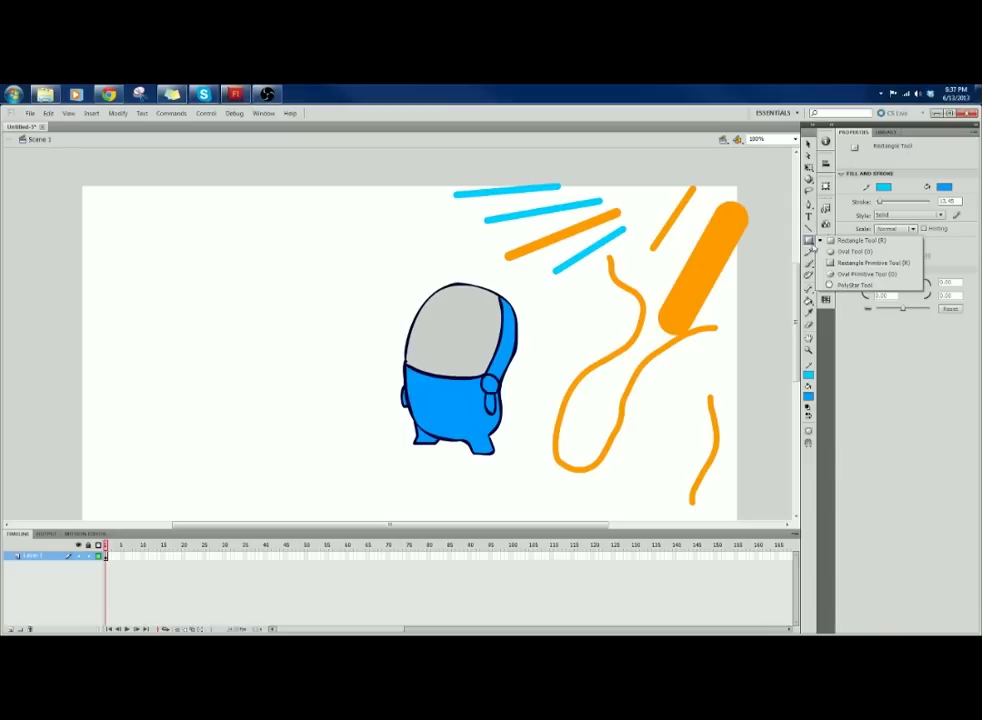
{"action": "left_click", "coordinate": [809, 241]}
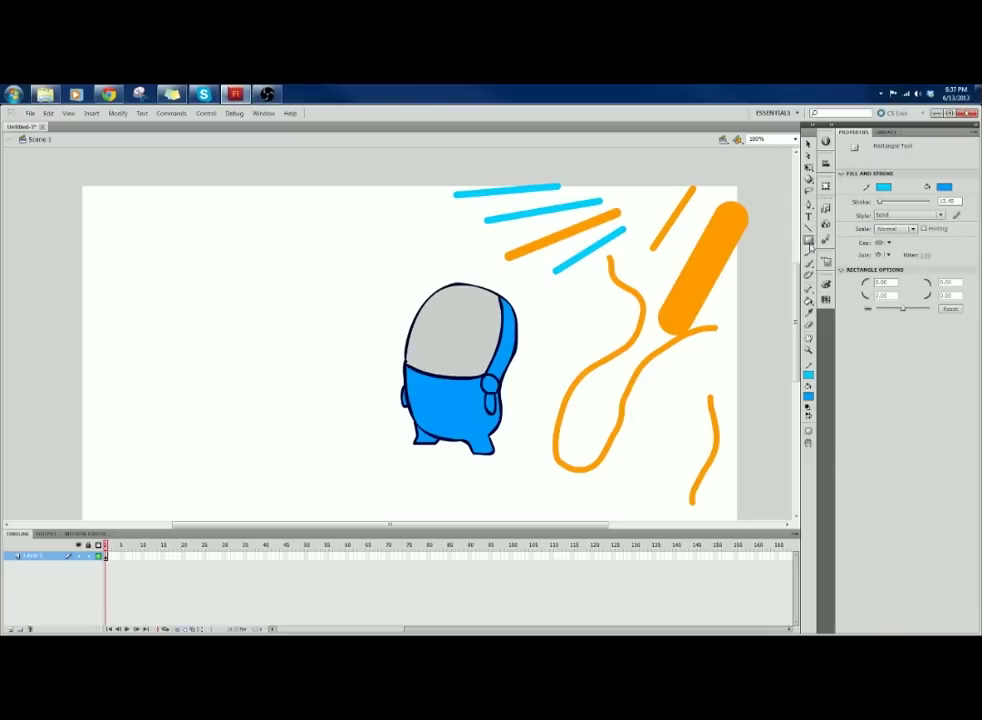
{"action": "left_click", "coordinate": [809, 242]}
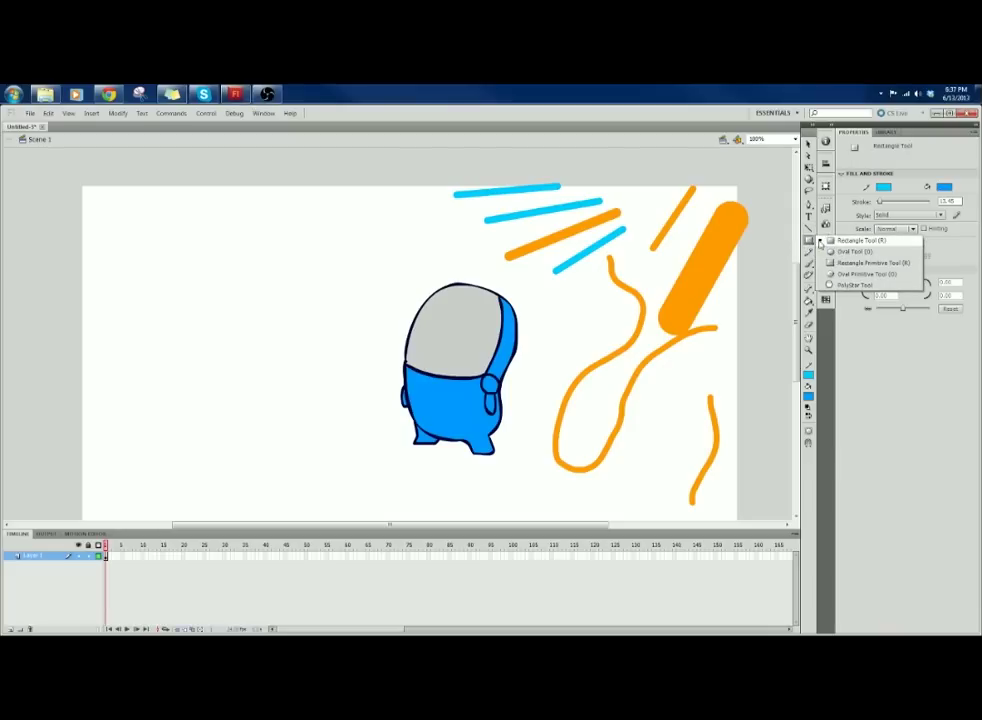
{"action": "left_click", "coordinate": [809, 242]}
{"action": "key", "text": "space"}
{"action": "left_click_drag", "start_coordinate": [623, 257], "coordinate": [667, 250]}
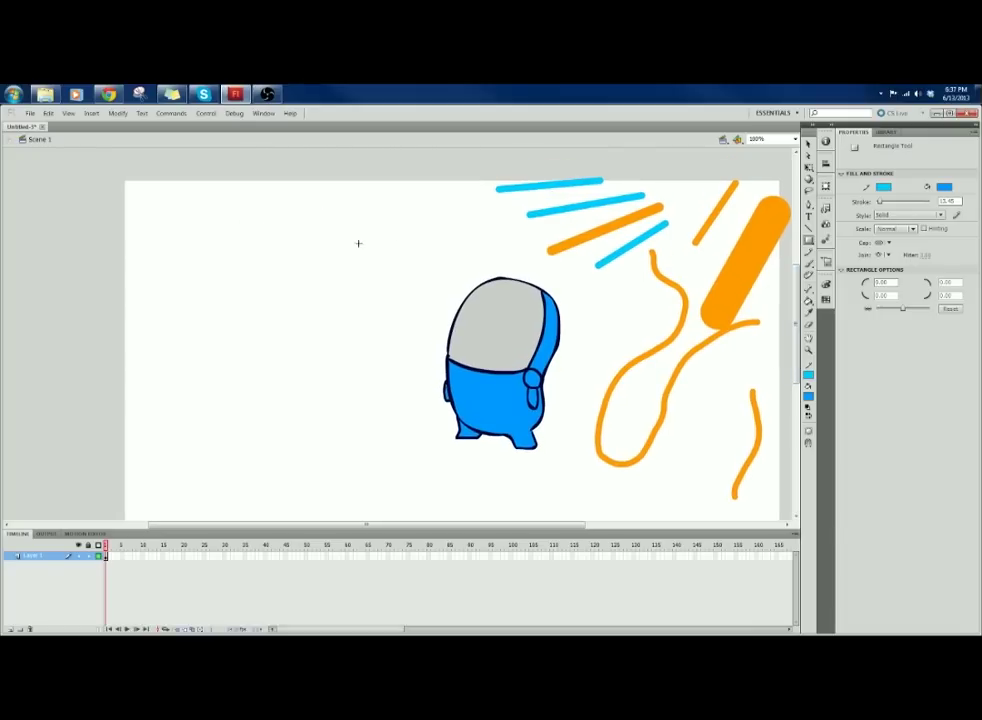
{"action": "left_click_drag", "start_coordinate": [248, 238], "coordinate": [390, 363]}
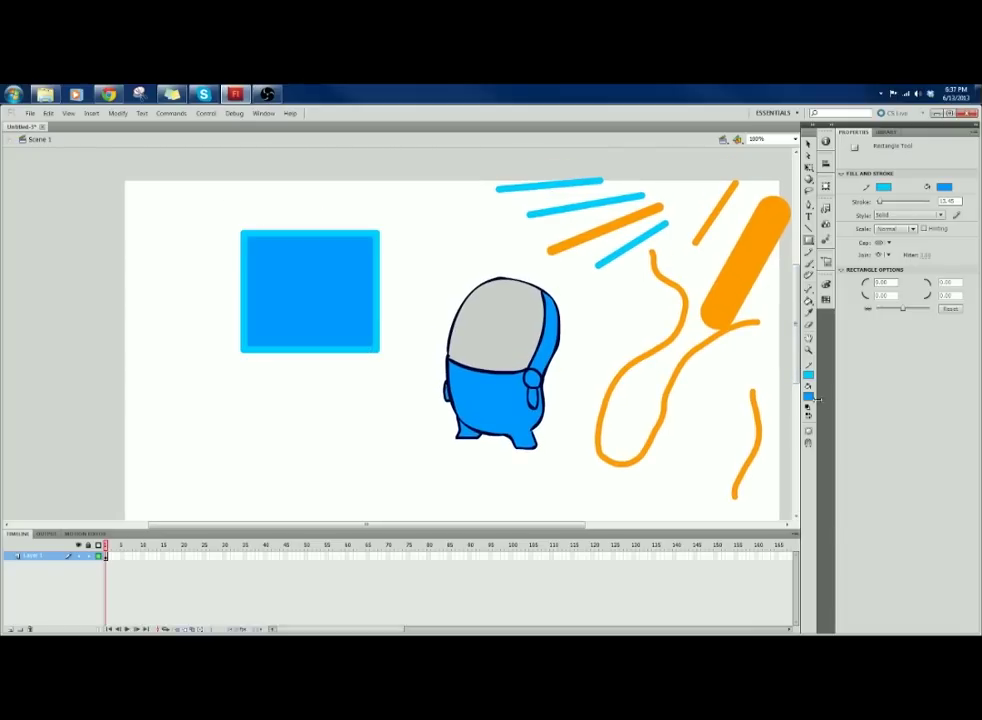
Step: With the Free Transform tool active, extend and bend the lowest light blue line into a curve reaching down beside the character
{"action": "key", "text": "space"}
{"action": "left_click_drag", "start_coordinate": [481, 397], "coordinate": [472, 414]}
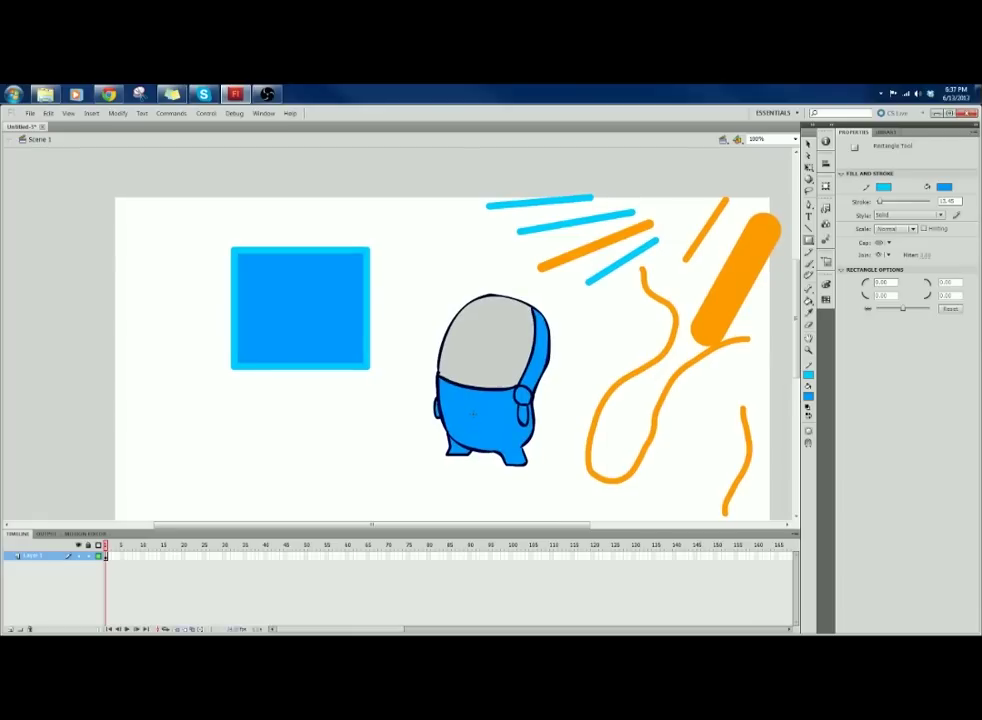
{"action": "left_click_drag", "start_coordinate": [435, 340], "coordinate": [435, 259]}
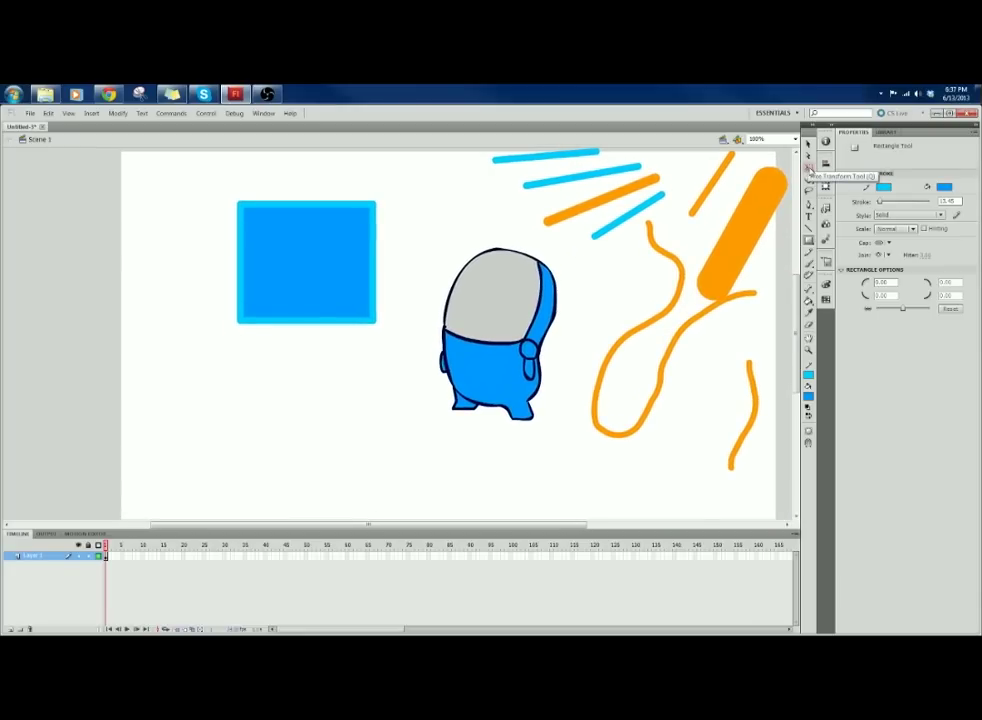
{"action": "left_click", "coordinate": [810, 169]}
{"action": "left_click_drag", "start_coordinate": [738, 240], "coordinate": [733, 264]}
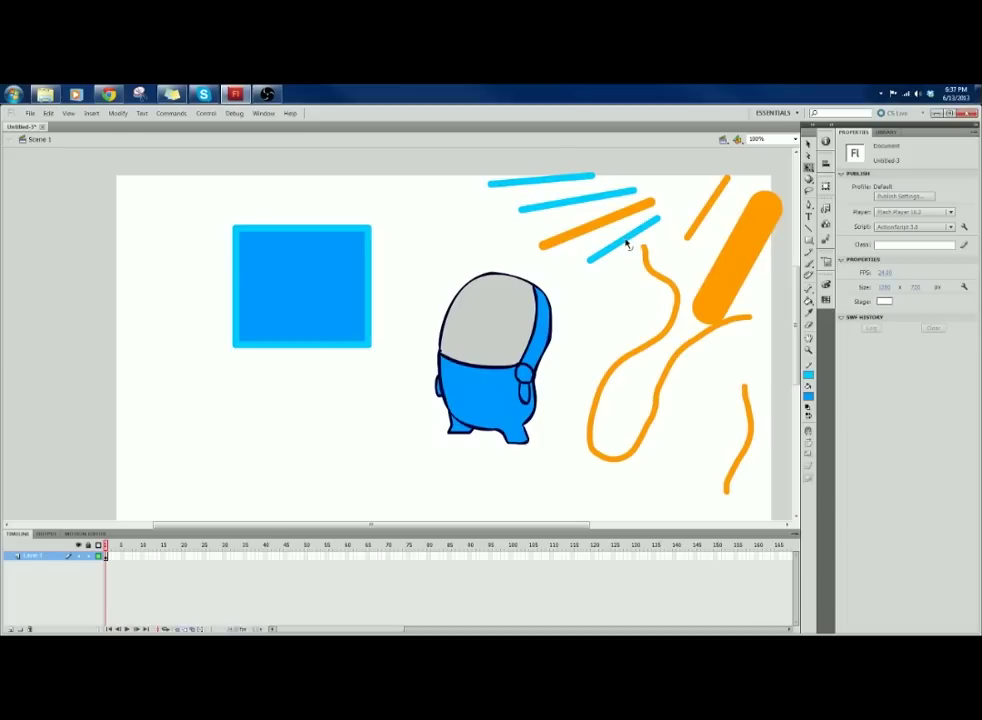
{"action": "left_click", "coordinate": [628, 240]}
{"action": "left_click", "coordinate": [628, 285]}
{"action": "left_click_drag", "start_coordinate": [627, 239], "coordinate": [580, 309]}
{"action": "left_click_drag", "start_coordinate": [615, 259], "coordinate": [575, 280]}
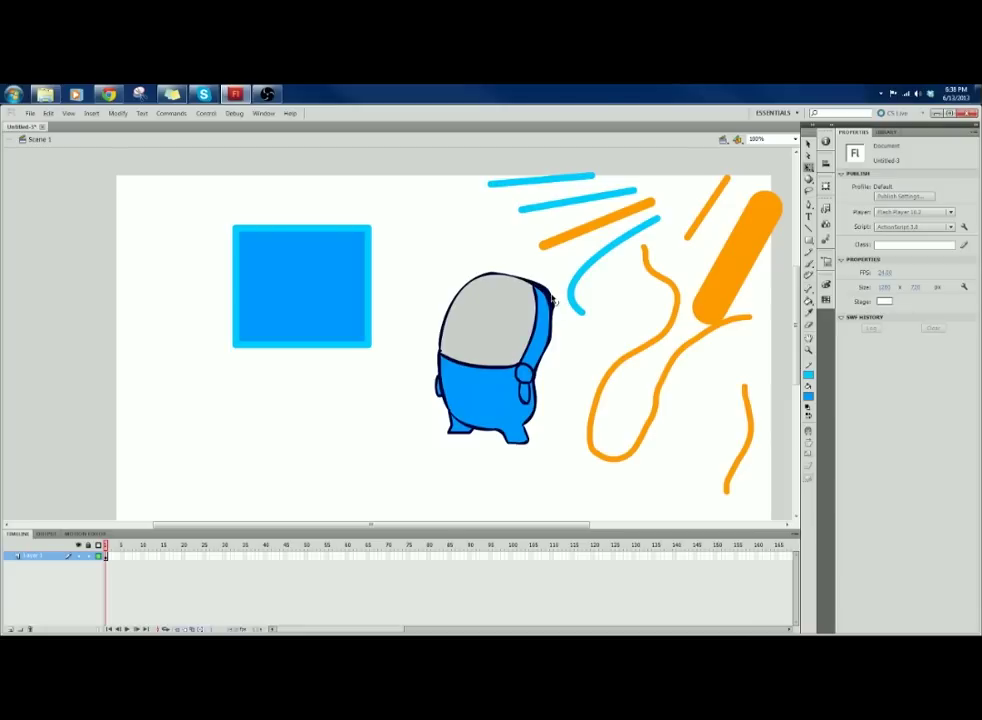
Step: Try pulling out the dark outline at the back of the character's head
{"action": "left_click_drag", "start_coordinate": [551, 294], "coordinate": [560, 277]}
{"action": "key", "text": "ctrl+z"}
{"action": "key", "text": "ctrl+z"}
Step: Bend the very thick orange line into an arc and kink the upper part of the wavy orange line
{"action": "mouse_move", "coordinate": [716, 291]}
{"action": "left_mouse_down"}
{"action": "mouse_move", "coordinate": [693, 267]}
{"action": "mouse_move", "coordinate": [648, 303]}
{"action": "left_mouse_up"}
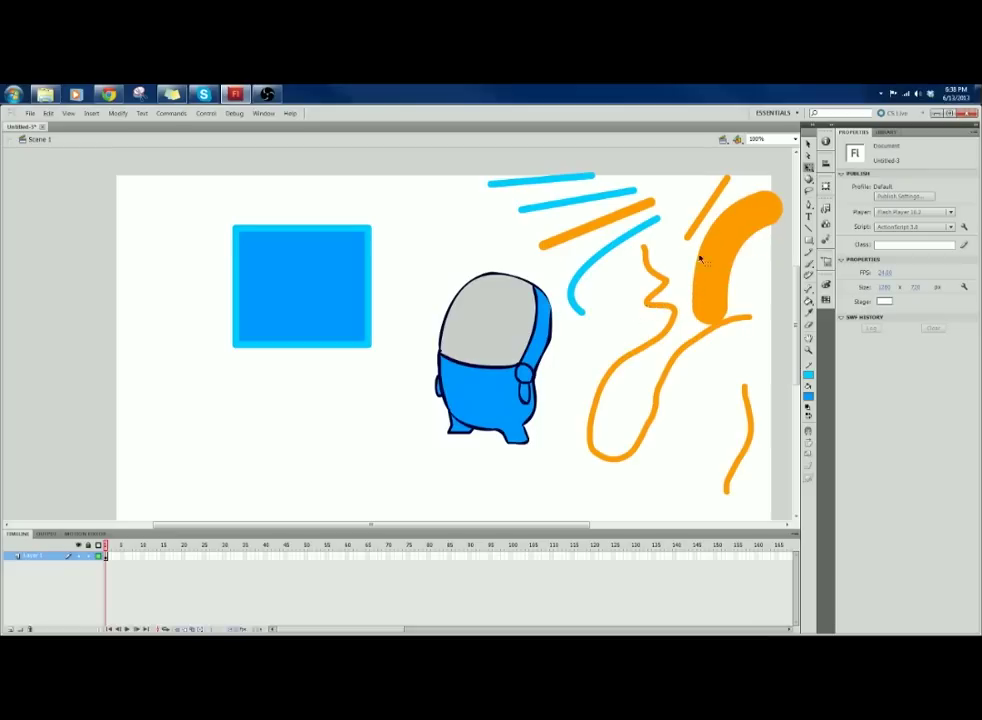
Step: Bulge all four sides of the blue rectangle outward to turn it into a rounded, nearly circular shape
{"action": "left_click_drag", "start_coordinate": [629, 237], "coordinate": [651, 248]}
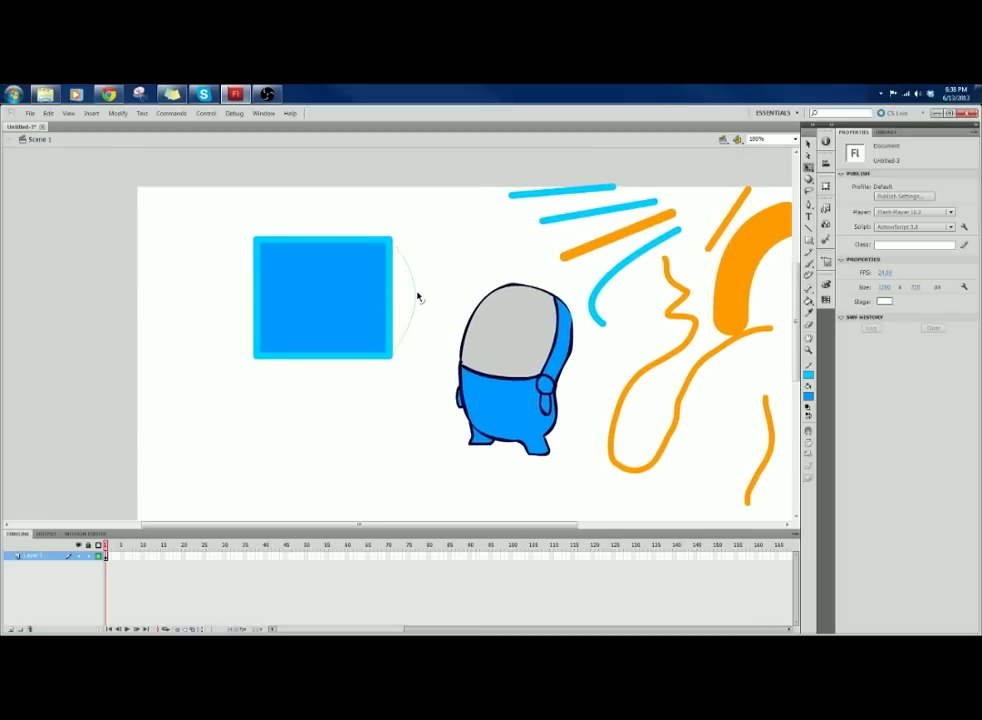
{"action": "left_click_drag", "start_coordinate": [418, 295], "coordinate": [426, 281]}
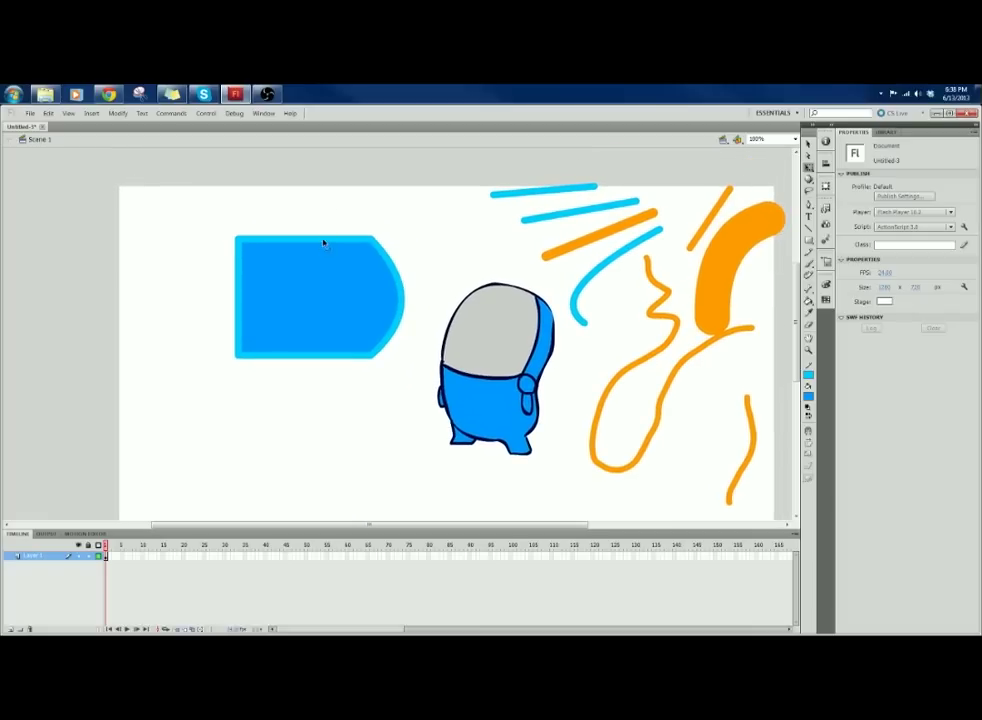
{"action": "left_click_drag", "start_coordinate": [323, 243], "coordinate": [331, 202]}
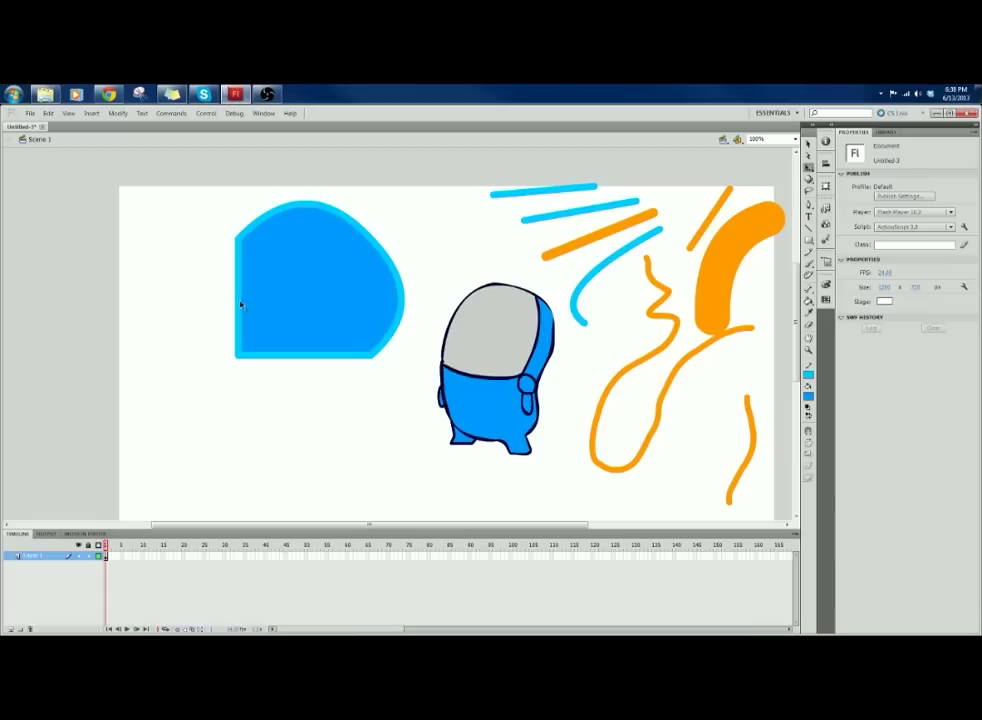
{"action": "left_click_drag", "start_coordinate": [241, 305], "coordinate": [204, 290]}
{"action": "left_click_drag", "start_coordinate": [322, 357], "coordinate": [327, 395]}
Step: Select the whole character by drawing around it with the Lasso tool
{"action": "left_click_drag", "start_coordinate": [415, 298], "coordinate": [369, 320]}
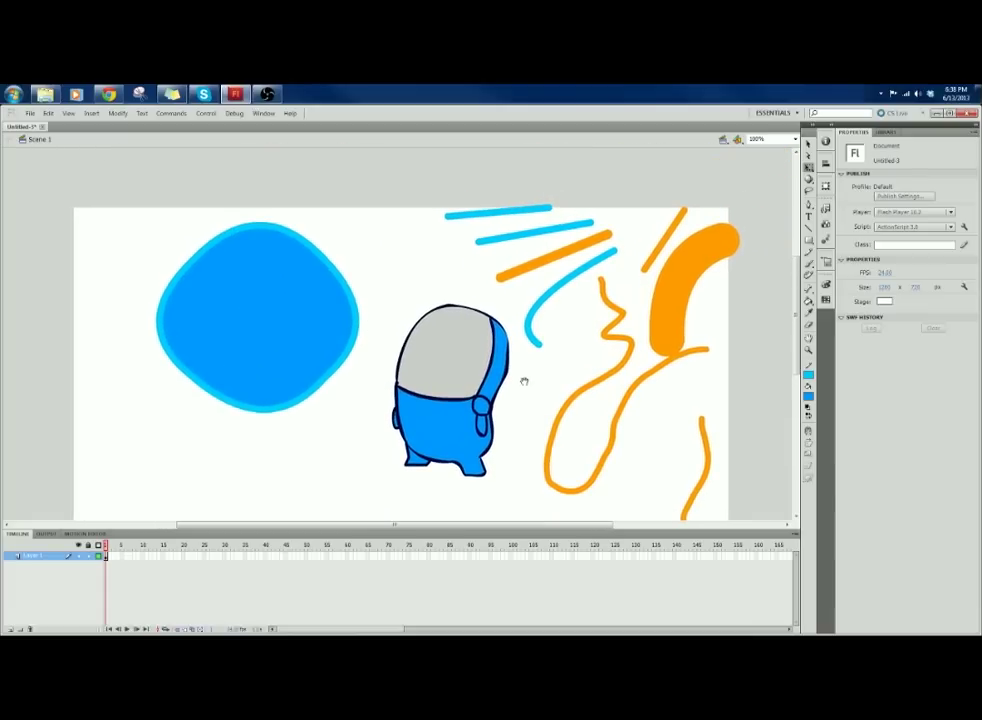
{"action": "left_click_drag", "start_coordinate": [553, 375], "coordinate": [549, 367]}
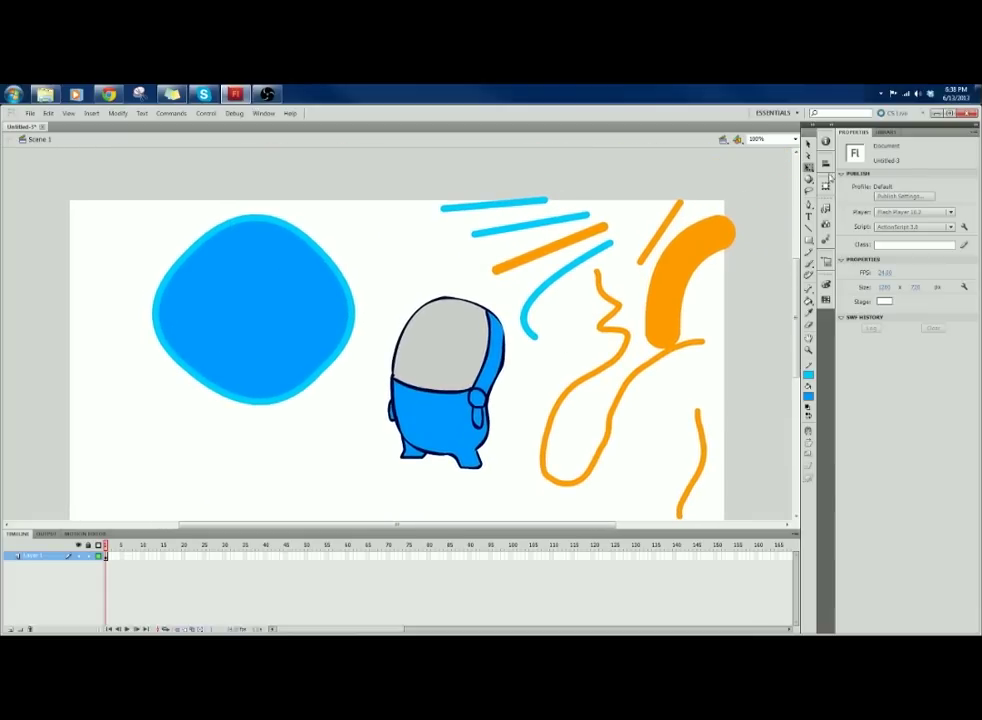
{"action": "left_click", "coordinate": [809, 192]}
{"action": "mouse_move", "coordinate": [400, 279]}
{"action": "left_mouse_down"}
{"action": "mouse_move", "coordinate": [384, 440]}
{"action": "mouse_move", "coordinate": [431, 490]}
{"action": "mouse_move", "coordinate": [493, 459]}
{"action": "mouse_move", "coordinate": [511, 390]}
{"action": "mouse_move", "coordinate": [510, 314]}
{"action": "mouse_move", "coordinate": [390, 270]}
{"action": "left_mouse_up"}
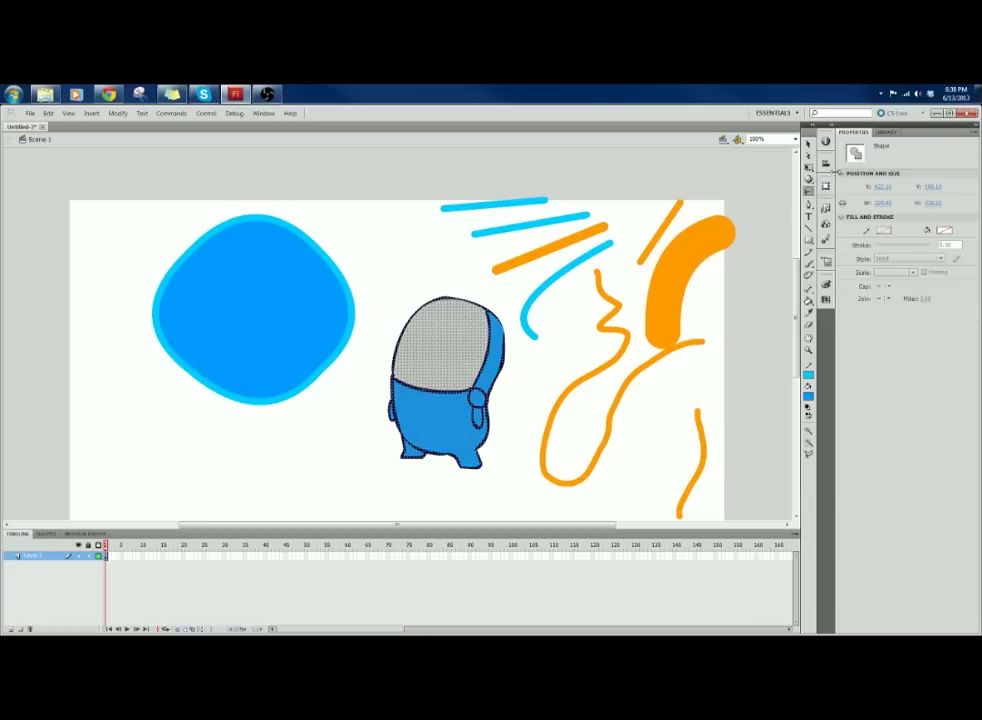
Step: Apply the Envelope transform to the selected character and warp its shape by pulling the side handles outward
{"action": "right_click", "coordinate": [449, 366]}
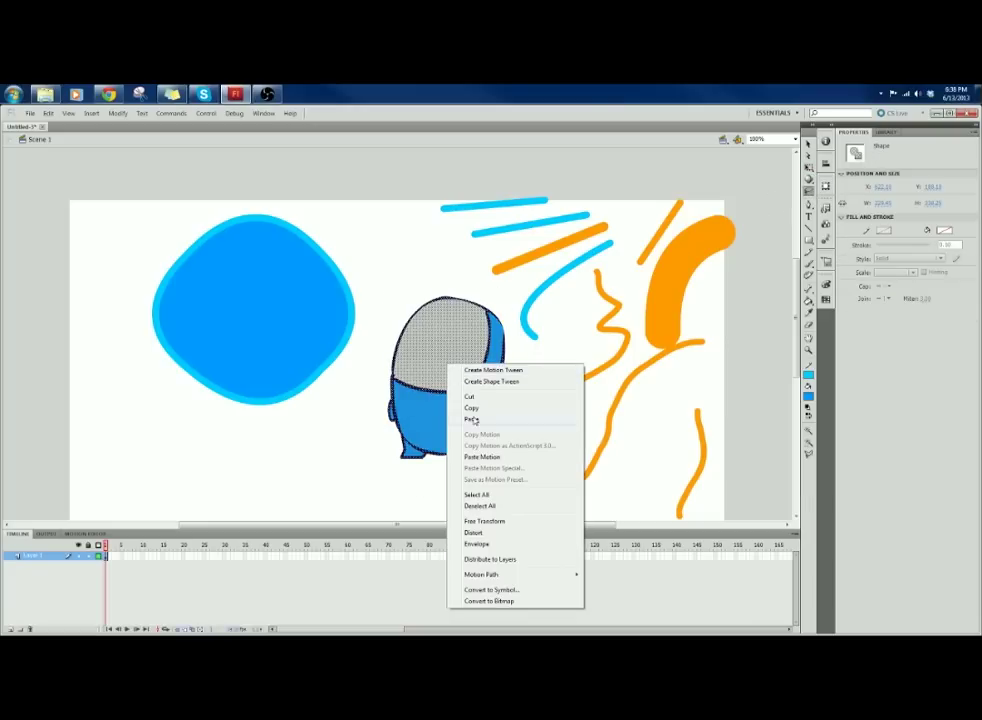
{"action": "left_click", "coordinate": [504, 546]}
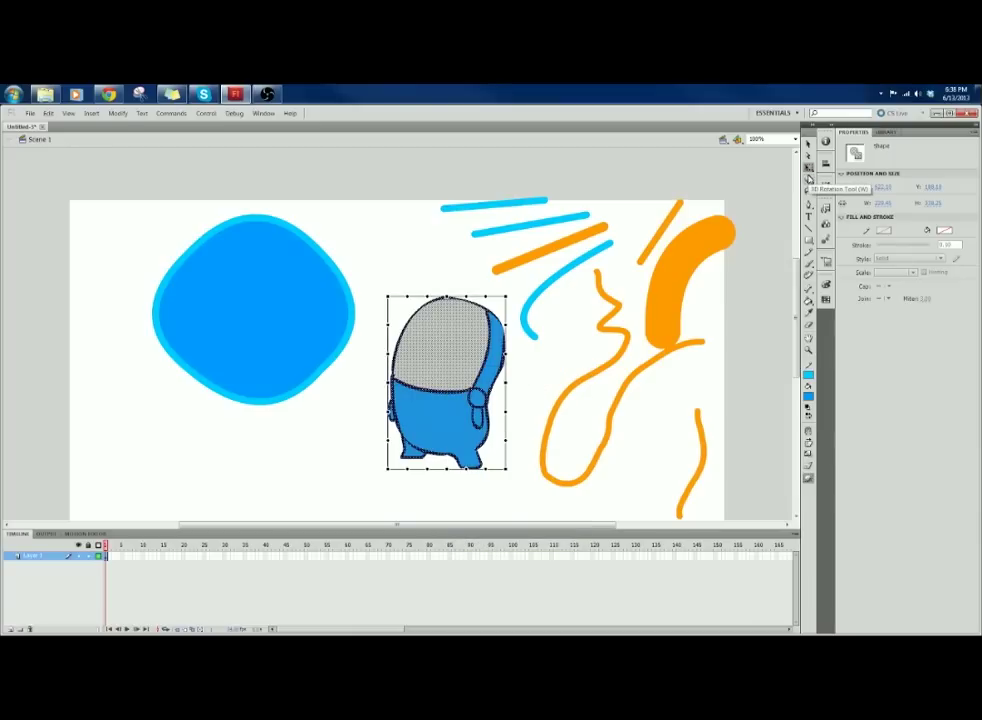
{"action": "left_click_drag", "start_coordinate": [506, 325], "coordinate": [534, 313]}
{"action": "left_click_drag", "start_coordinate": [510, 360], "coordinate": [556, 404]}
{"action": "left_click_drag", "start_coordinate": [492, 431], "coordinate": [573, 459]}
Step: Undo the distortions made to the character
{"action": "key", "text": "ctrl+z"}
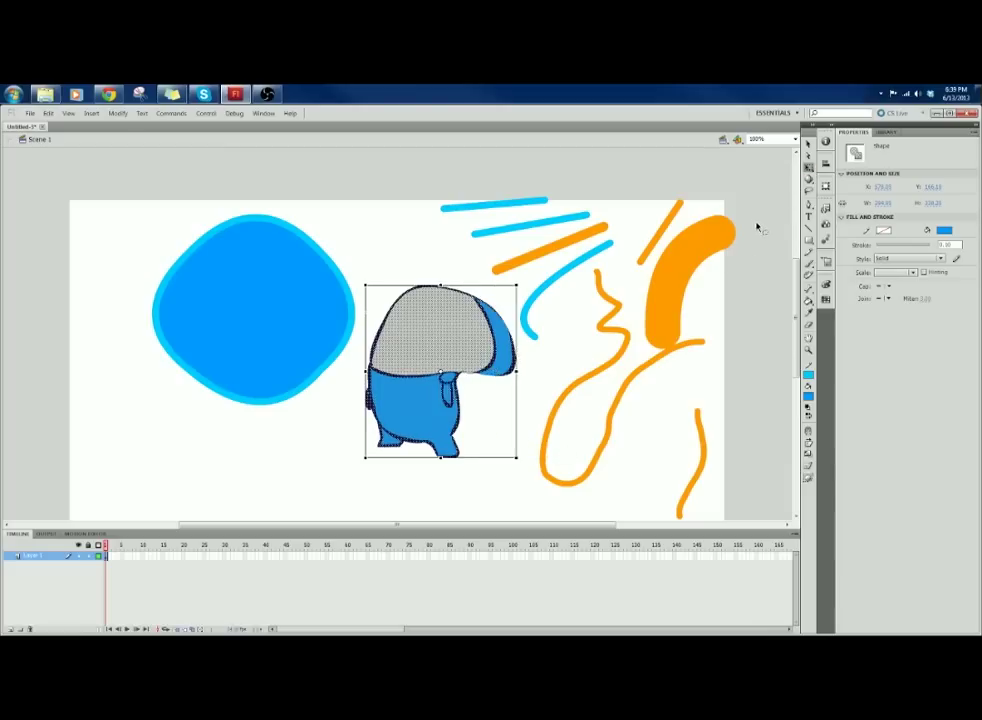
{"action": "key", "text": "ctrl+z"}
{"action": "key", "text": "ctrl+z"}
{"action": "key", "text": "ctrl+z"}
{"action": "key", "text": "ctrl+z"}
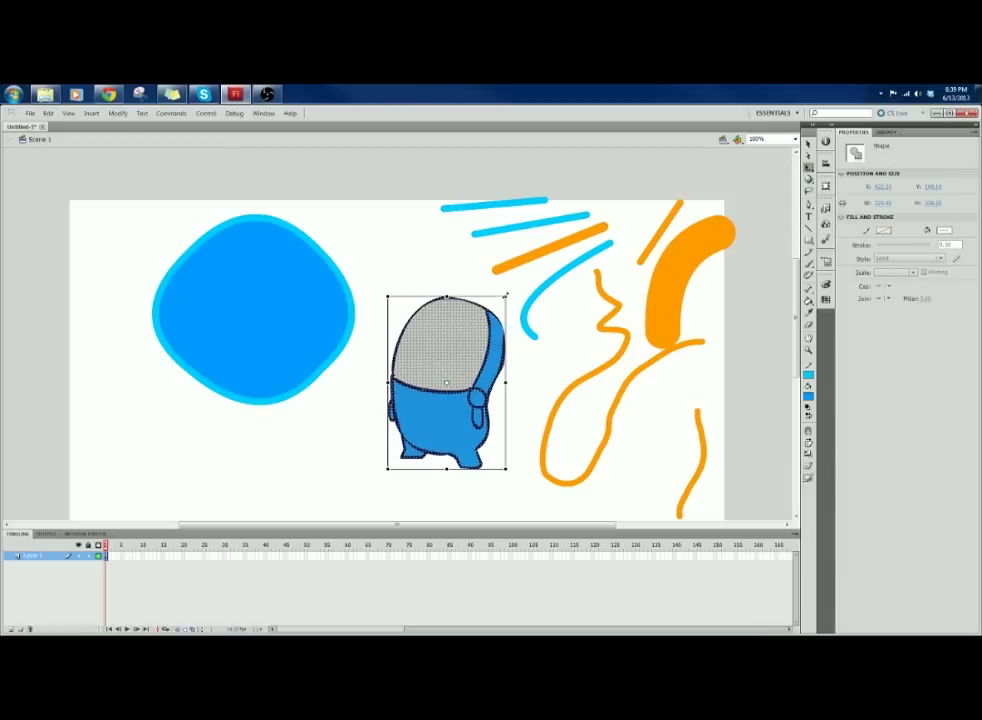
Step: Use Free Transform to make the character slightly smaller and shift it a little toward the blue shape, leaving it deselected
{"action": "mouse_move", "coordinate": [506, 296]}
{"action": "left_mouse_down"}
{"action": "mouse_move", "coordinate": [546, 264]}
{"action": "mouse_move", "coordinate": [495, 298]}
{"action": "left_mouse_up"}
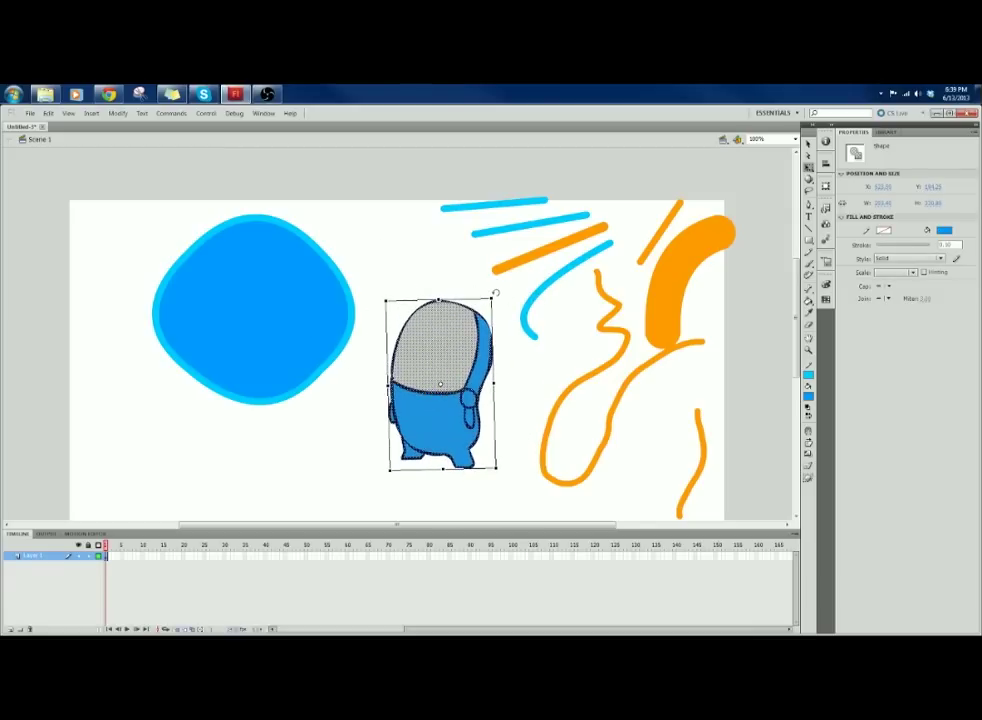
{"action": "left_click_drag", "start_coordinate": [495, 293], "coordinate": [514, 300]}
{"action": "mouse_move", "coordinate": [478, 373]}
{"action": "left_mouse_down"}
{"action": "mouse_move", "coordinate": [448, 371]}
{"action": "mouse_move", "coordinate": [478, 383]}
{"action": "left_mouse_up"}
{"action": "left_click", "coordinate": [497, 388]}
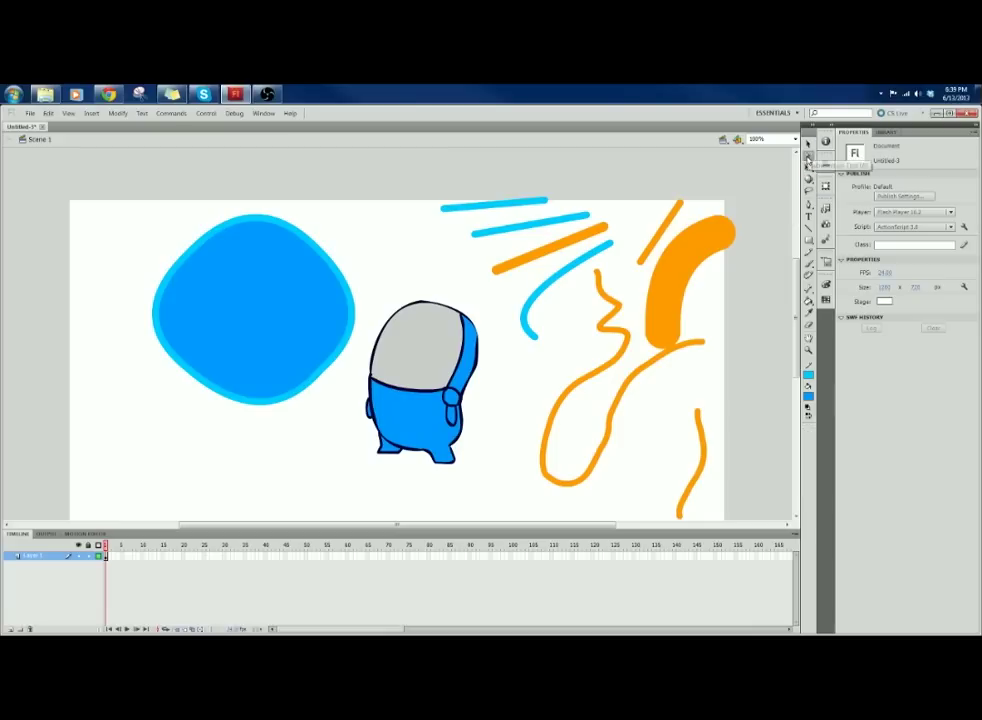
Step: Pull the outline's anchor point at the back of the character's head outward with the Subselection tool to form a dark bulge
{"action": "left_click", "coordinate": [481, 358]}
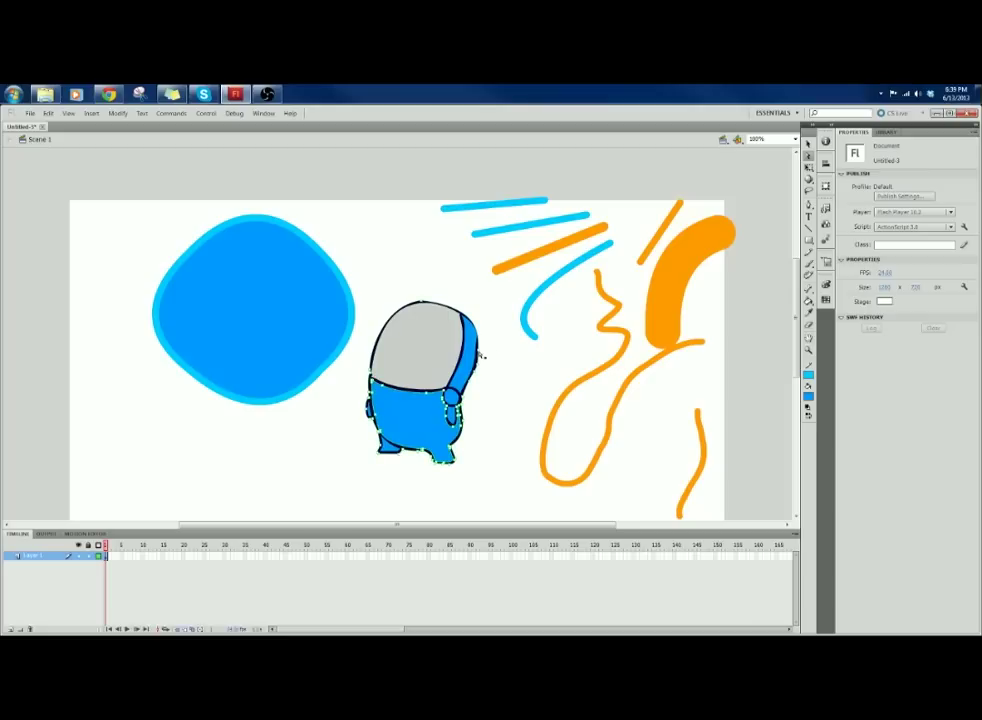
{"action": "left_click_drag", "start_coordinate": [479, 354], "coordinate": [491, 344]}
{"action": "left_click", "coordinate": [488, 339]}
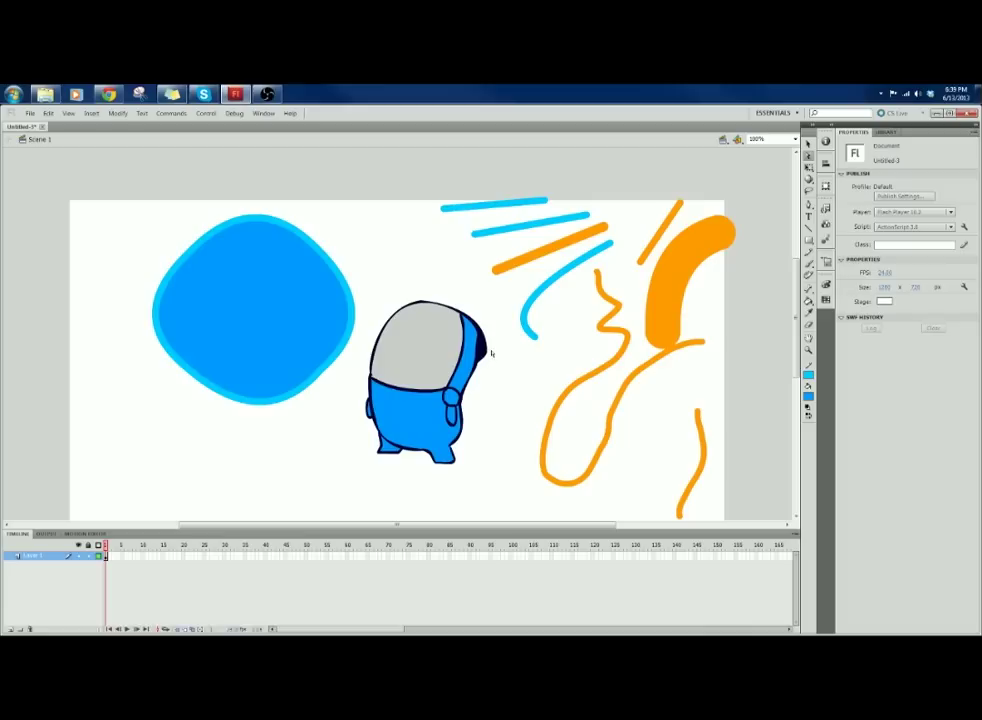
{"action": "left_click", "coordinate": [490, 354]}
{"action": "left_click", "coordinate": [488, 353]}
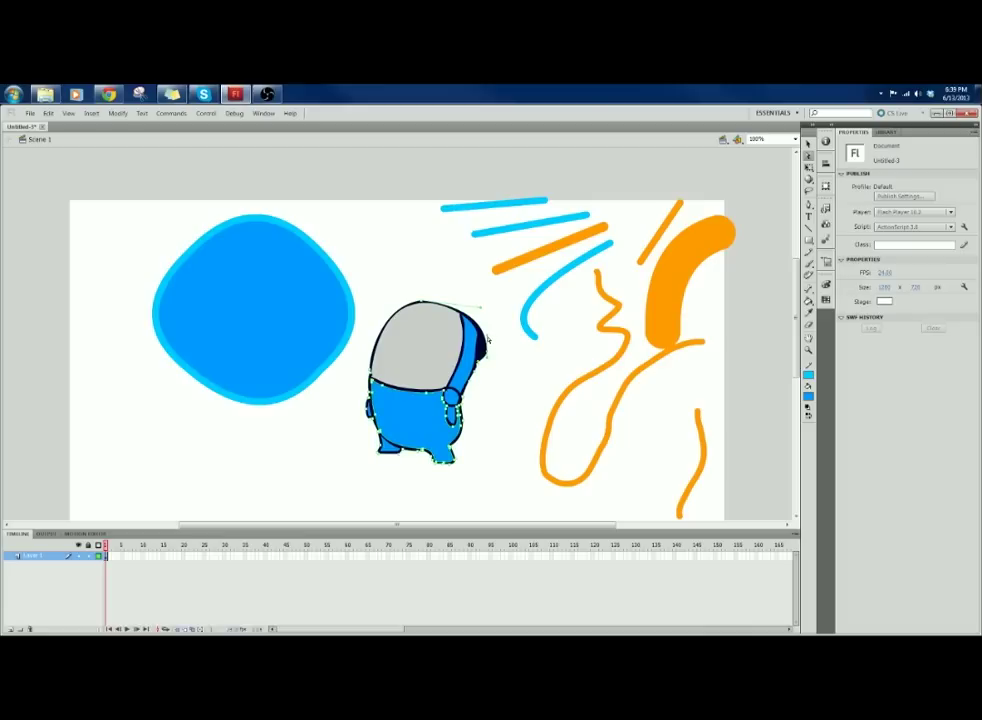
Step: Try reshaping the bulge at the back of the head into a sharper point by moving its curve handle
{"action": "left_click_drag", "start_coordinate": [488, 339], "coordinate": [506, 359]}
{"action": "scroll", "coordinate": [504, 346], "scroll_direction": "down", "scroll_amount": 1}
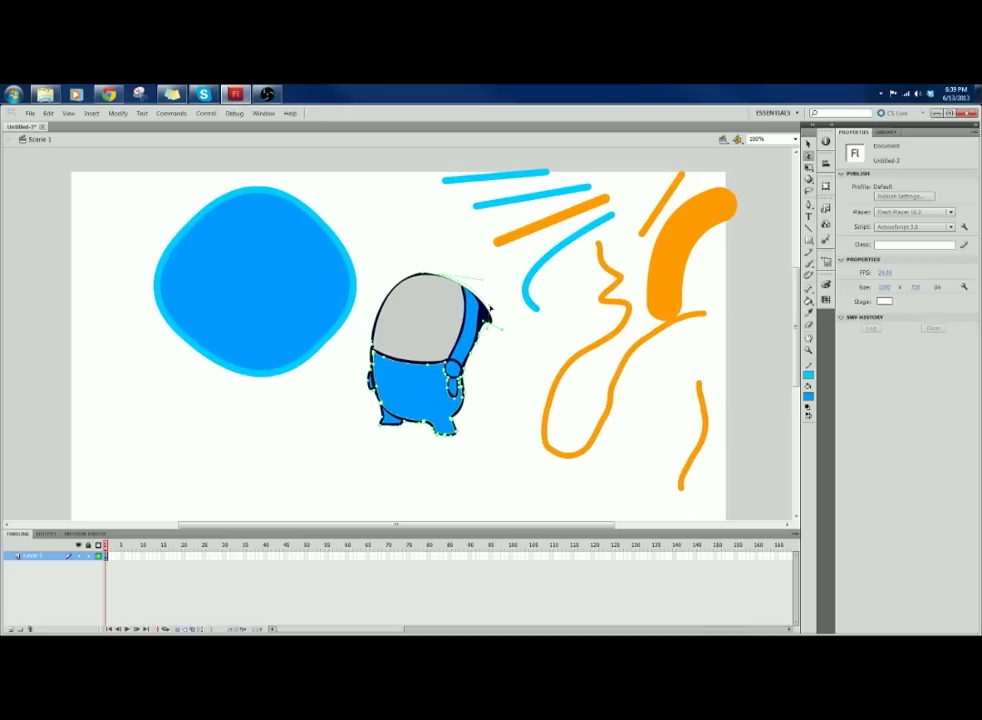
{"action": "key", "text": "ctrl+z"}
Step: Adjust the anchor point and curve handles at the back of the character's head with the Subselection tool to slim the dark bulge
{"action": "left_click", "coordinate": [809, 351]}
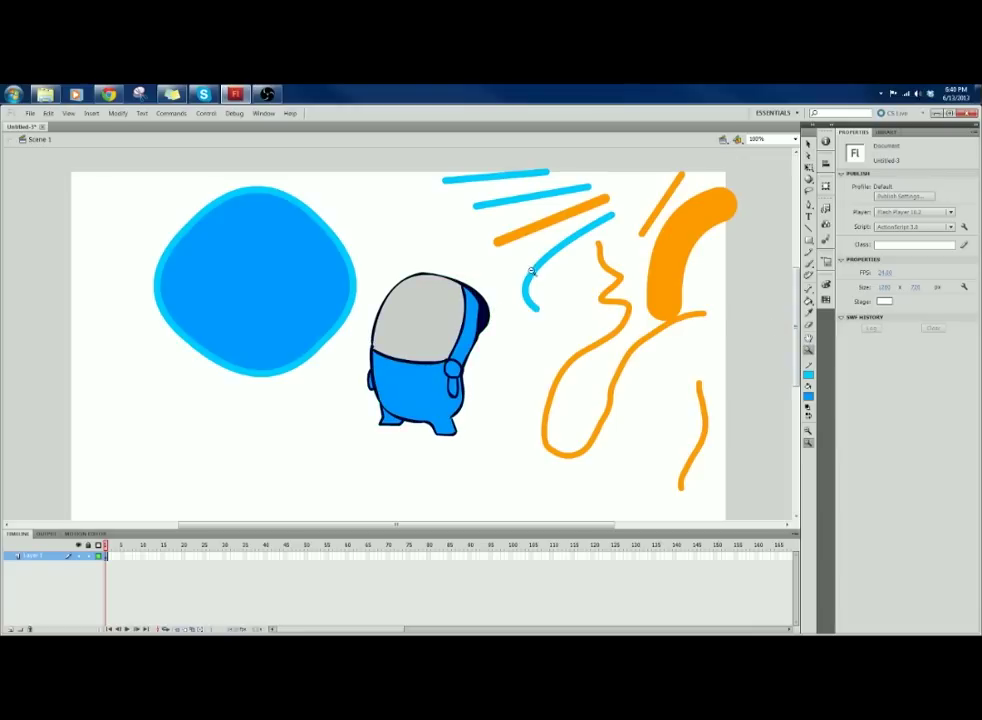
{"action": "left_click_drag", "start_coordinate": [526, 263], "coordinate": [324, 437]}
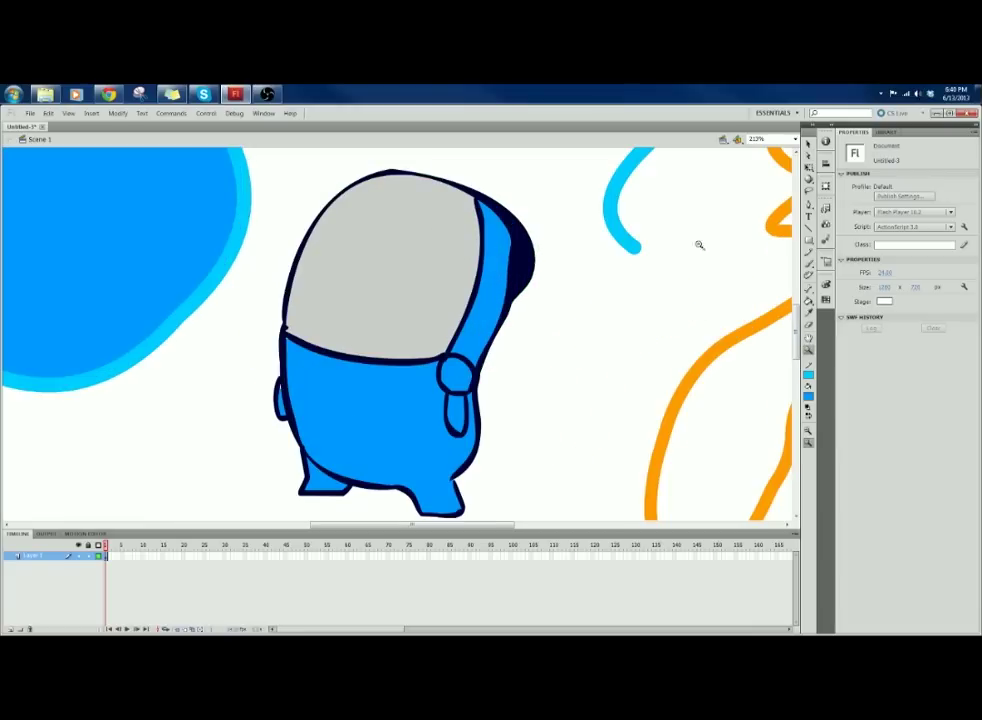
{"action": "left_click", "coordinate": [809, 157]}
{"action": "left_click", "coordinate": [535, 261]}
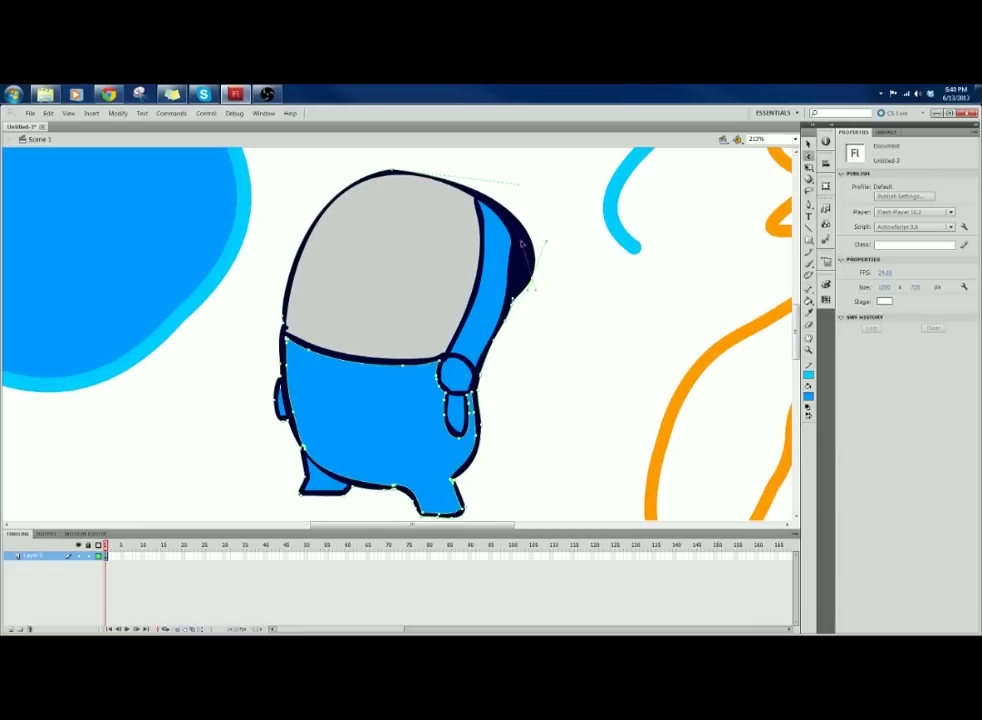
{"action": "left_click_drag", "start_coordinate": [547, 243], "coordinate": [572, 286]}
Step: Zoom out until the whole stage with all the drawn shapes is in view
{"action": "key", "text": "space"}
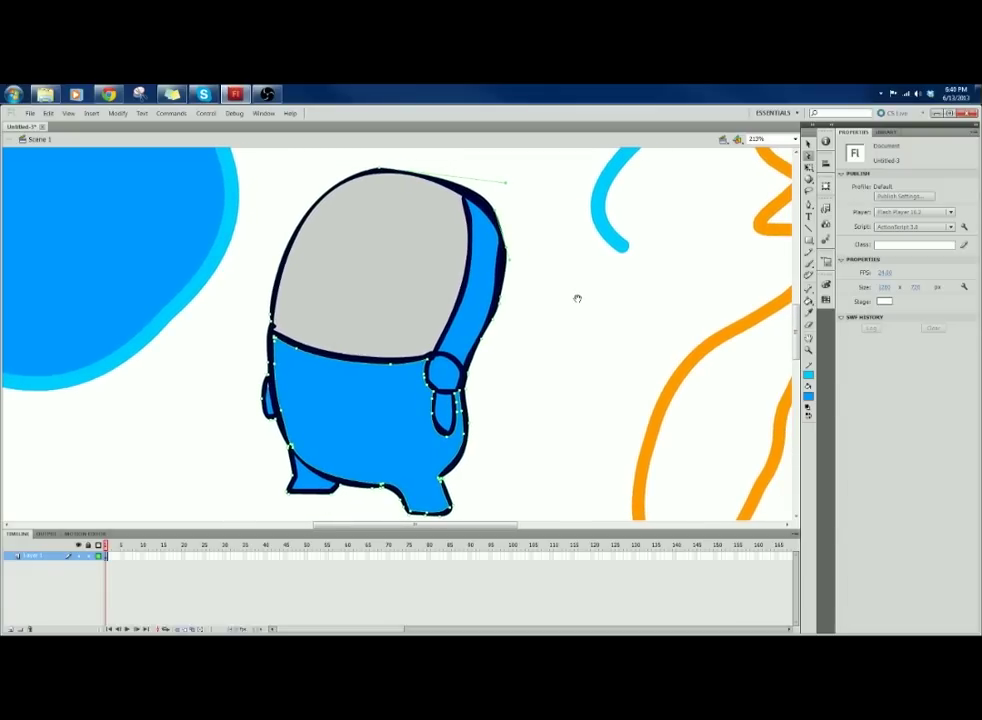
{"action": "left_click_drag", "start_coordinate": [694, 277], "coordinate": [698, 255]}
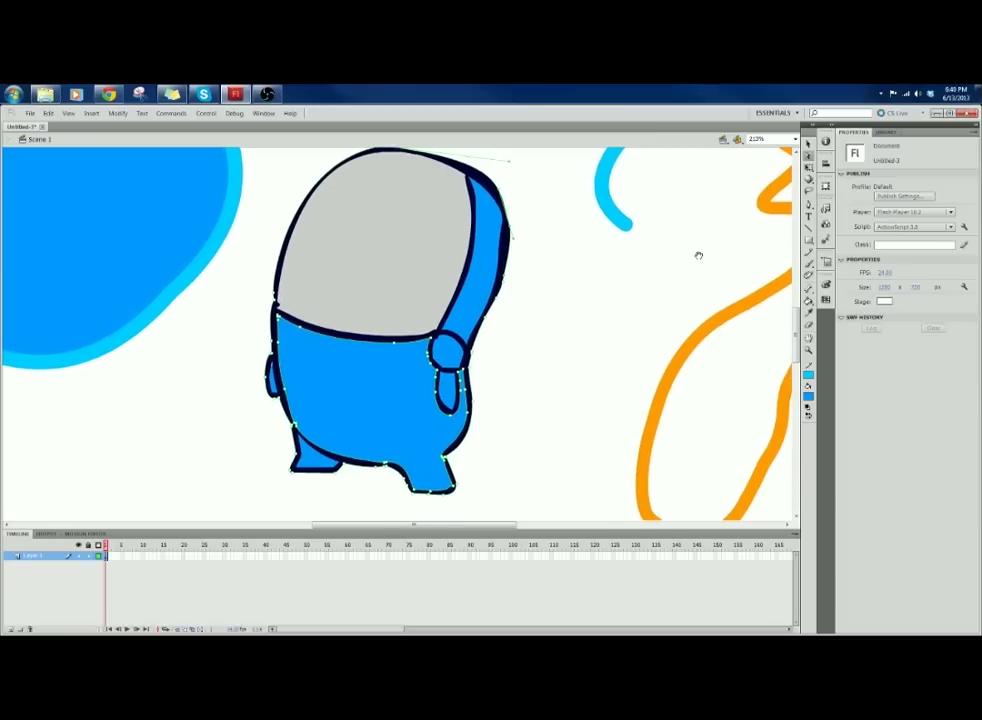
{"action": "left_click_drag", "start_coordinate": [641, 315], "coordinate": [644, 339]}
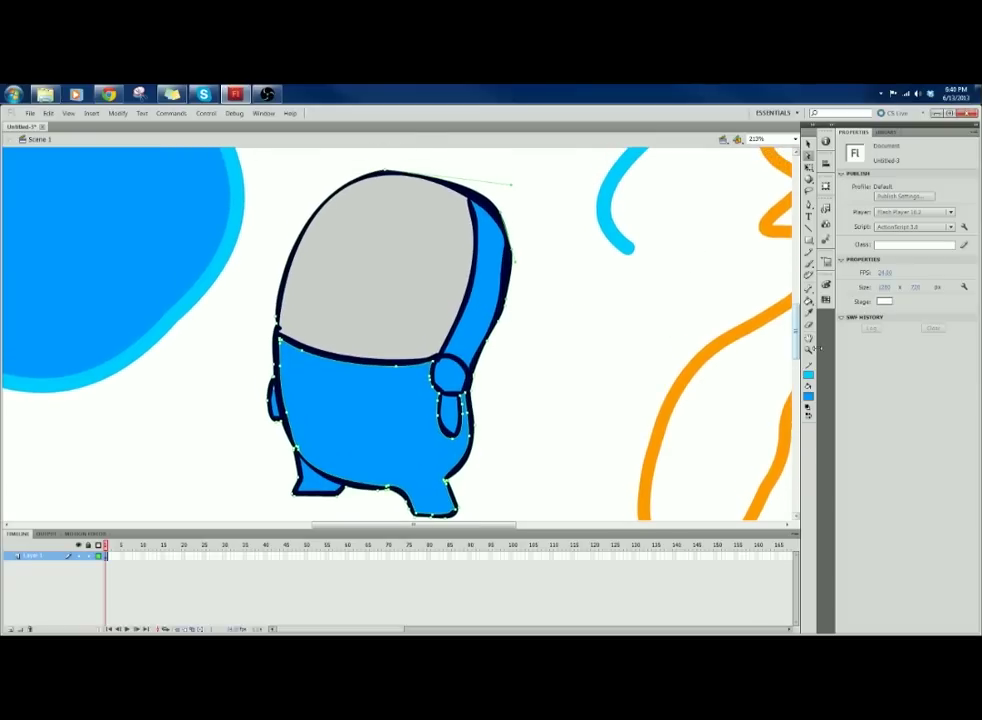
{"action": "left_click", "coordinate": [808, 350]}
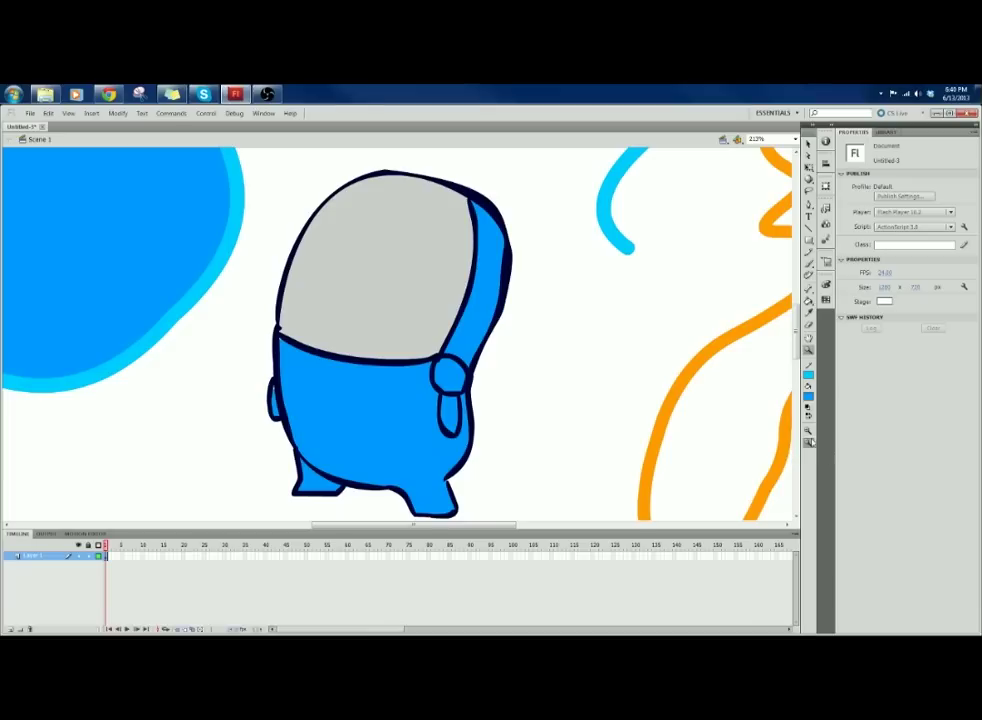
{"action": "left_click", "coordinate": [597, 361]}
{"action": "left_click", "coordinate": [537, 358]}
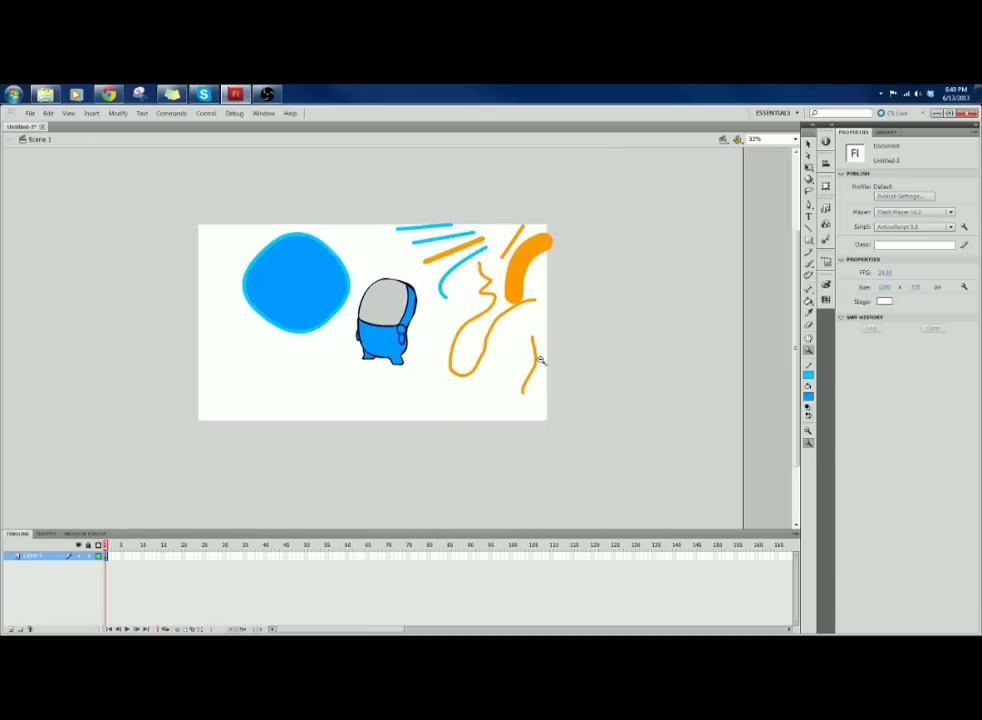
Step: Zoom in on the stage with the Zoom tool so the character and the drawn shapes fill the work area
{"action": "scroll", "coordinate": [500, 370], "scroll_direction": "up", "scroll_amount": 2}
{"action": "left_click_drag", "start_coordinate": [556, 246], "coordinate": [189, 461]}
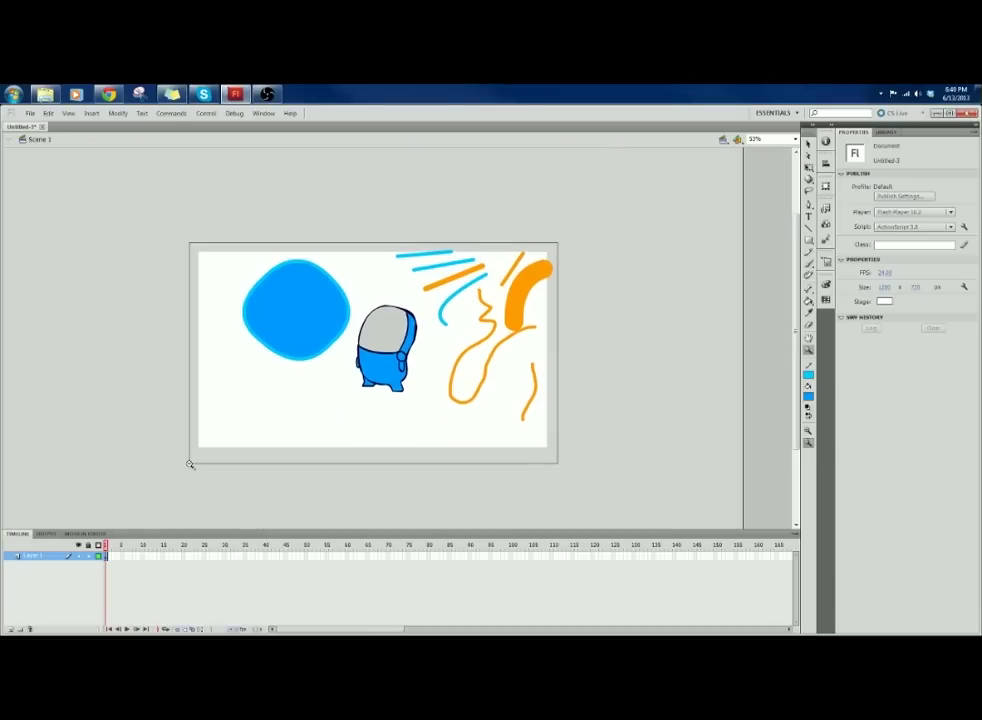
{"action": "left_click_drag", "start_coordinate": [697, 159], "coordinate": [132, 504]}
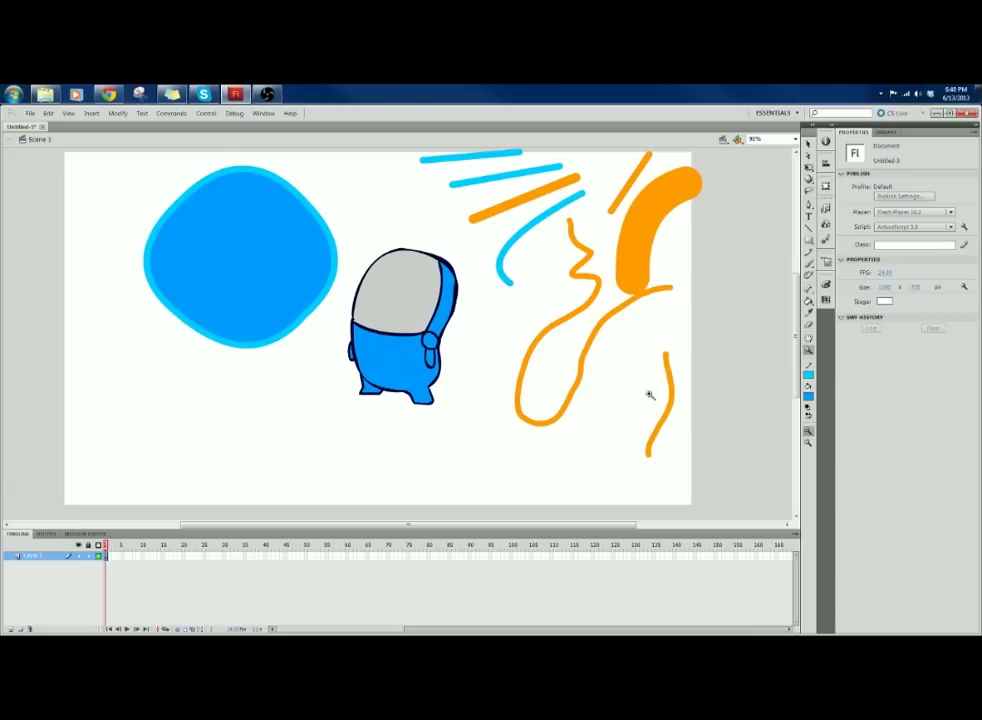
{"action": "left_click", "coordinate": [612, 372]}
{"action": "left_click", "coordinate": [545, 441]}
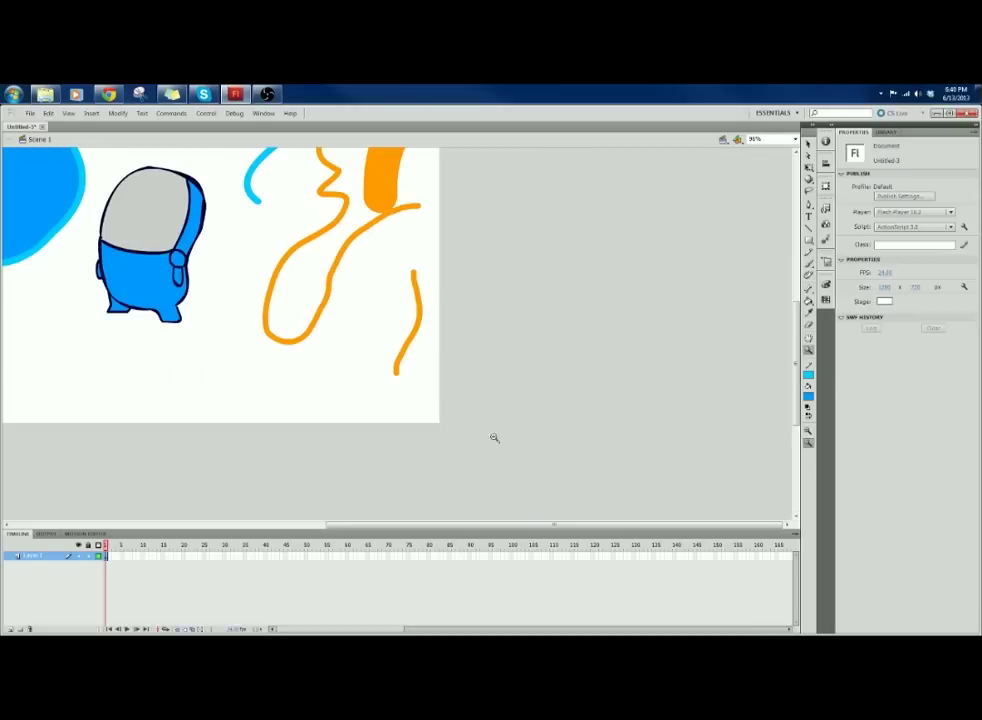
{"action": "left_click_drag", "start_coordinate": [474, 371], "coordinate": [690, 452]}
{"action": "left_click_drag", "start_coordinate": [602, 361], "coordinate": [642, 418]}
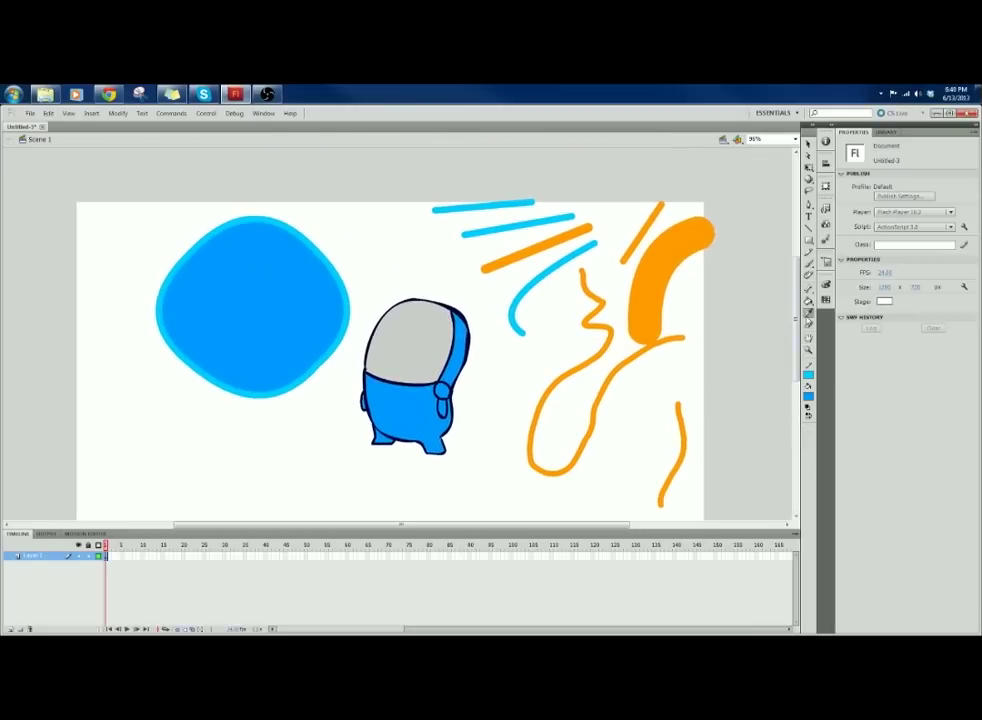
Step: Sample the thick orange curve's stroke with the Eyedropper and try it on the grey face's outline with the Ink Bottle tool
{"action": "left_click", "coordinate": [657, 273]}
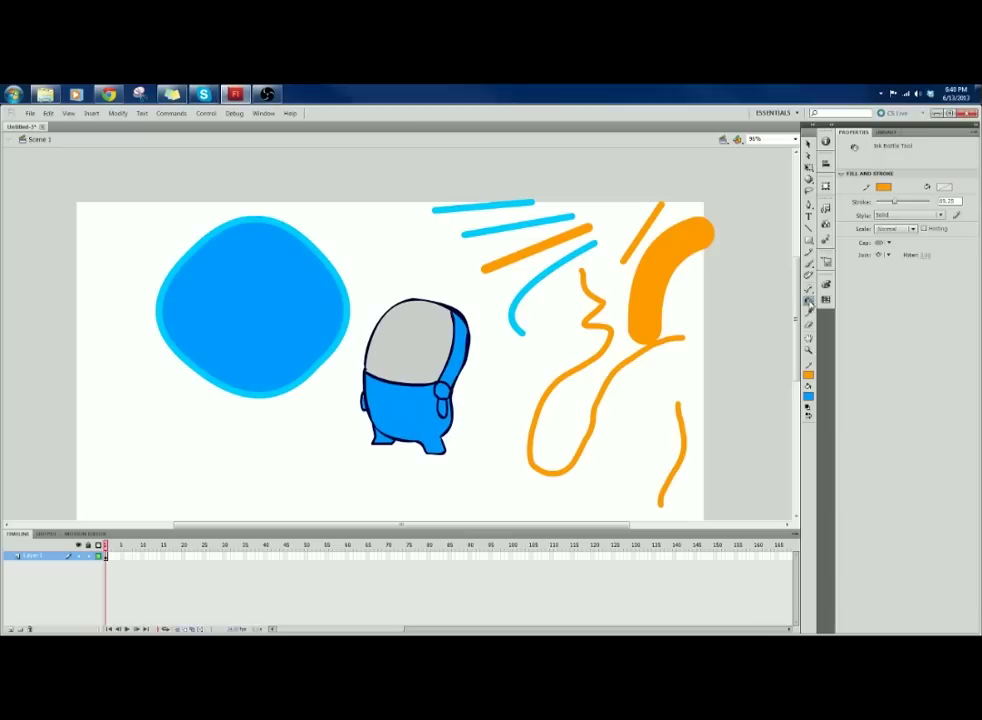
{"action": "left_click", "coordinate": [809, 302]}
{"action": "left_click", "coordinate": [838, 301]}
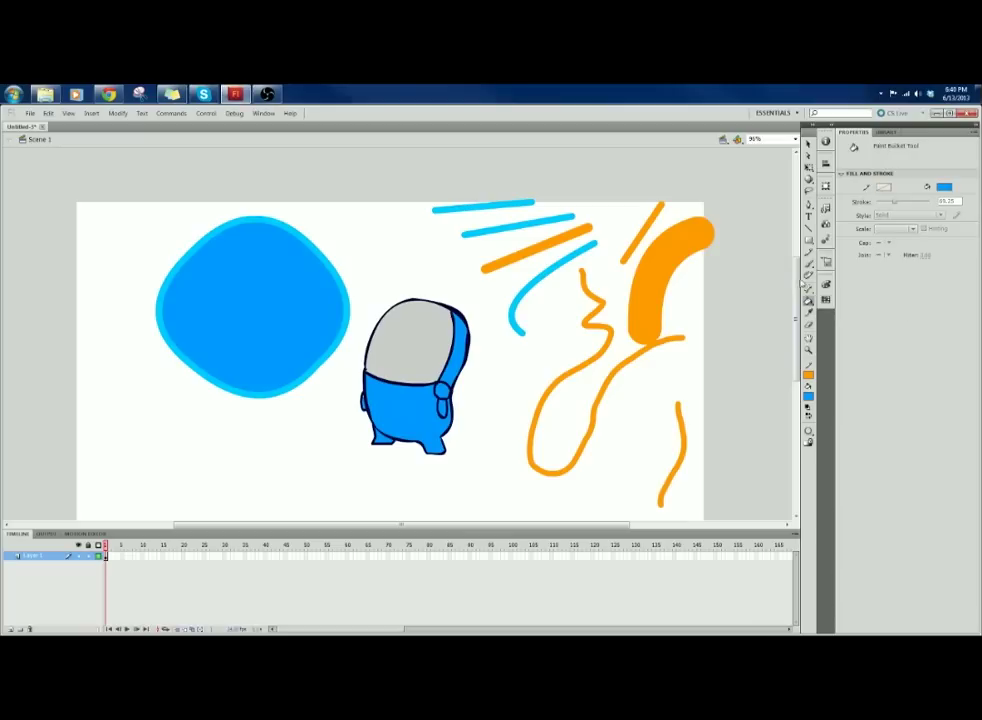
{"action": "left_click", "coordinate": [809, 302]}
{"action": "left_click", "coordinate": [840, 312]}
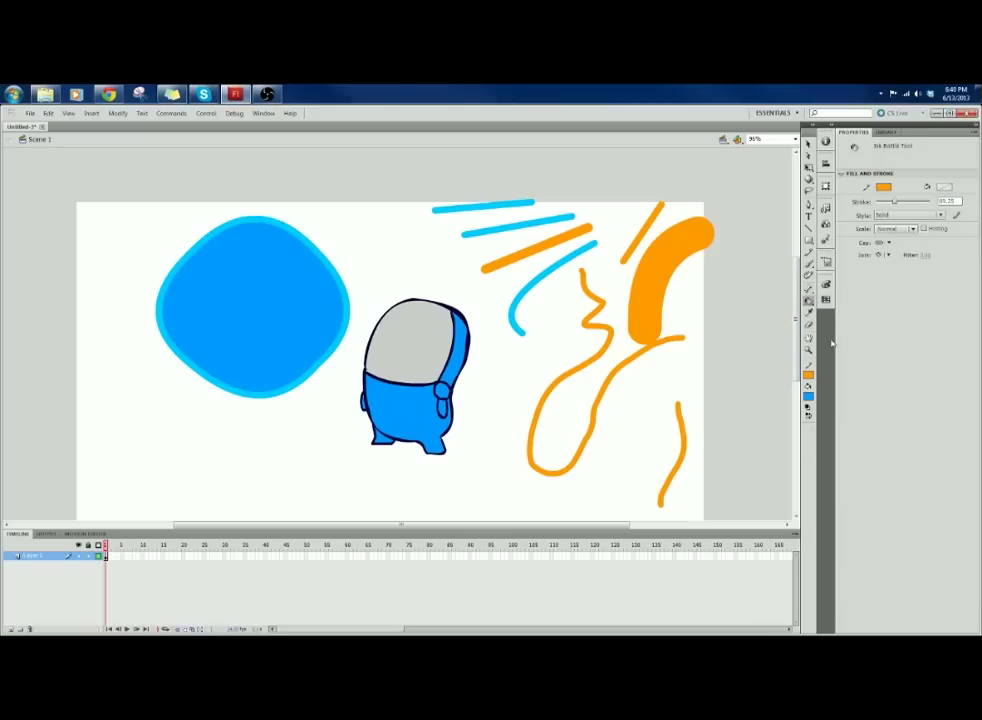
{"action": "left_click", "coordinate": [433, 345]}
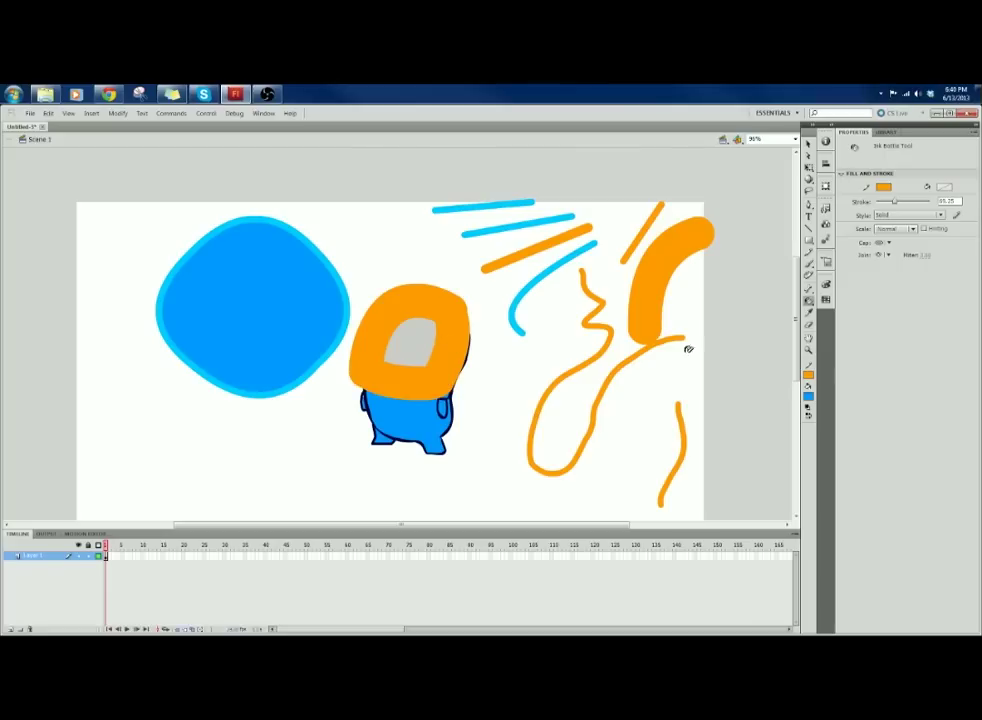
{"action": "key", "text": "ctrl+z"}
Step: Set the Ink Bottle's stroke size to 16.40 and try the thinner orange outline on the grey face
{"action": "left_click_drag", "start_coordinate": [893, 202], "coordinate": [884, 204]}
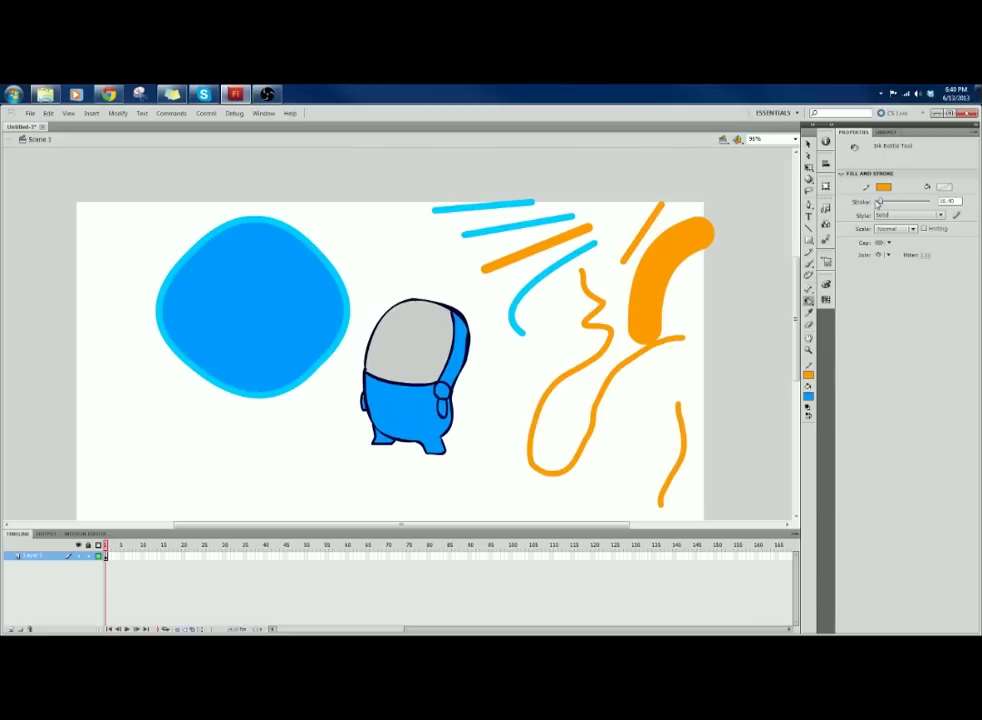
{"action": "left_click", "coordinate": [430, 354]}
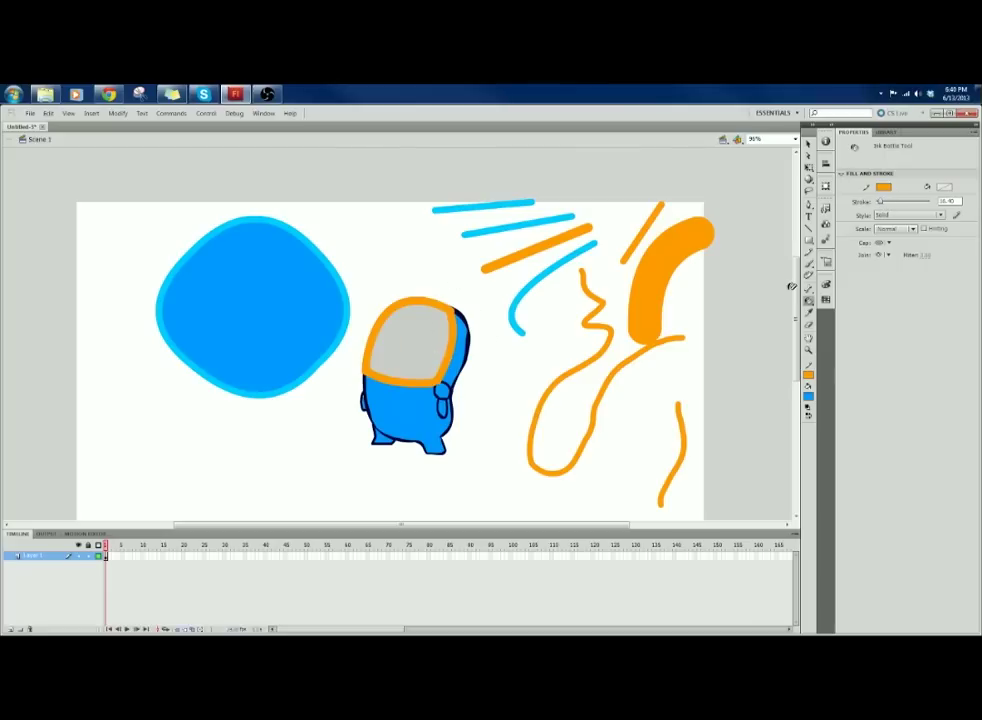
{"action": "key", "text": "ctrl+z"}
Step: Try the orange Ink Bottle outline on the character's blue body and on the back of the head, undoing each attempt
{"action": "left_click", "coordinate": [408, 411]}
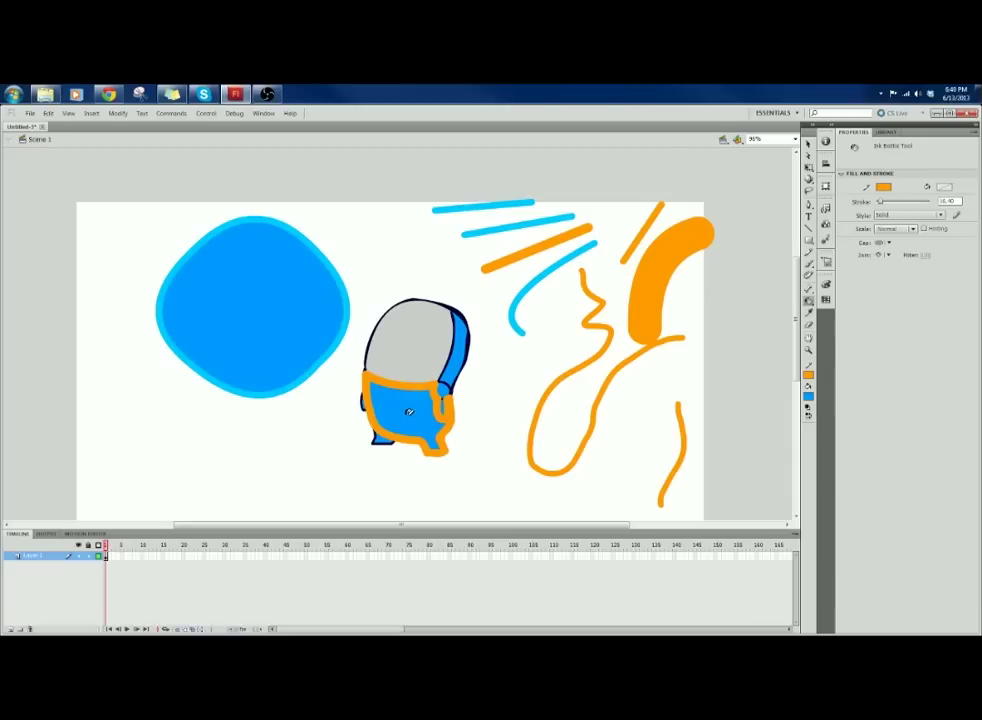
{"action": "key", "text": "ctrl+z"}
{"action": "left_click", "coordinate": [450, 369]}
{"action": "key", "text": "ctrl+z"}
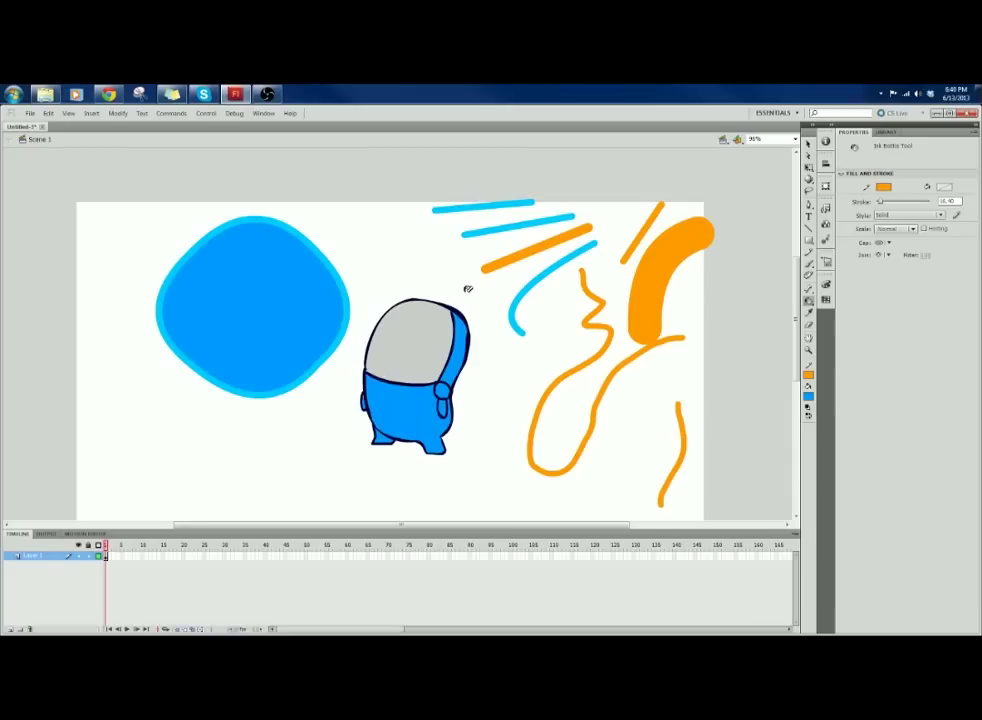
{"action": "left_click", "coordinate": [459, 308]}
{"action": "key", "text": "ctrl+z"}
{"action": "left_click", "coordinate": [810, 302]}
{"action": "left_click", "coordinate": [860, 300]}
{"action": "mouse_move", "coordinate": [508, 336]}
{"action": "left_mouse_down"}
{"action": "mouse_move", "coordinate": [531, 294]}
{"action": "mouse_move", "coordinate": [543, 293]}
{"action": "left_mouse_up"}
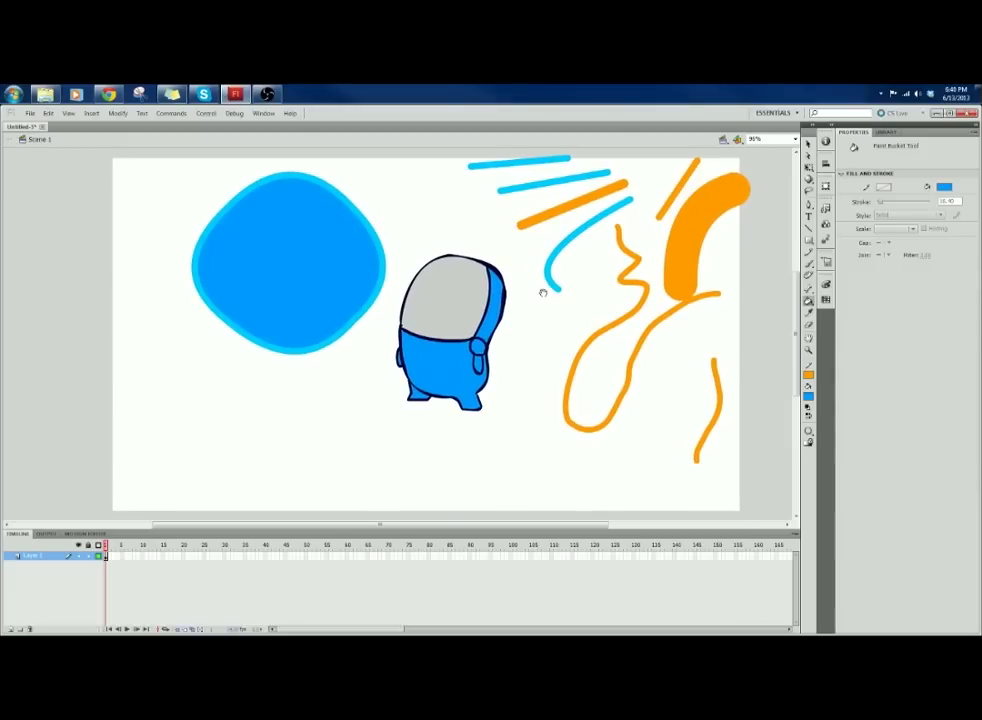
{"action": "left_click_drag", "start_coordinate": [756, 331], "coordinate": [741, 349]}
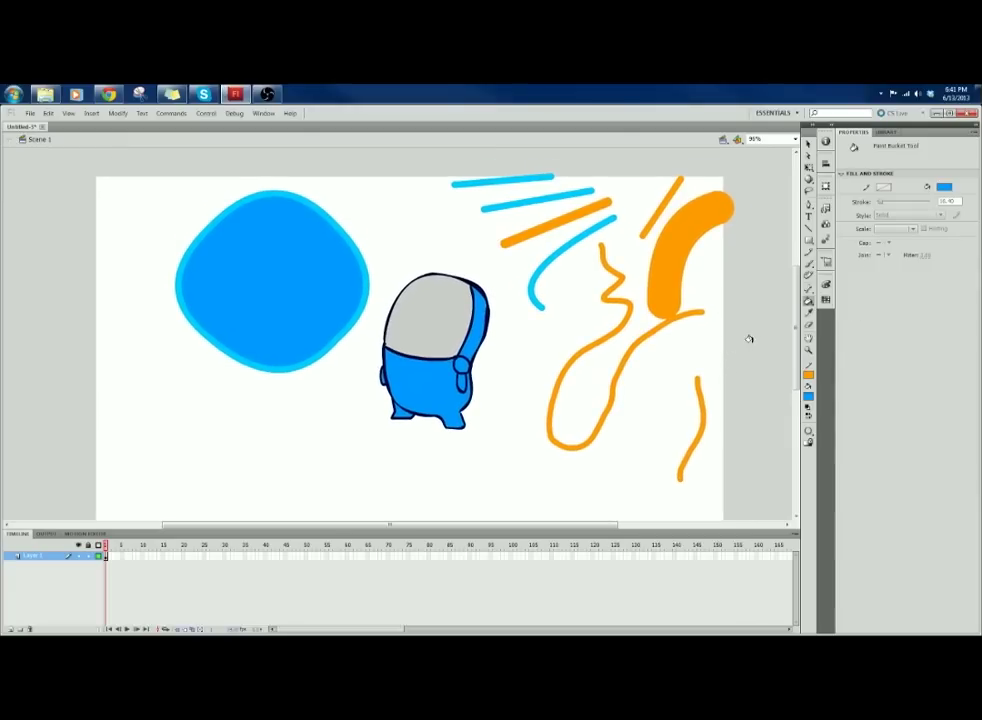
{"action": "left_click", "coordinate": [810, 290]}
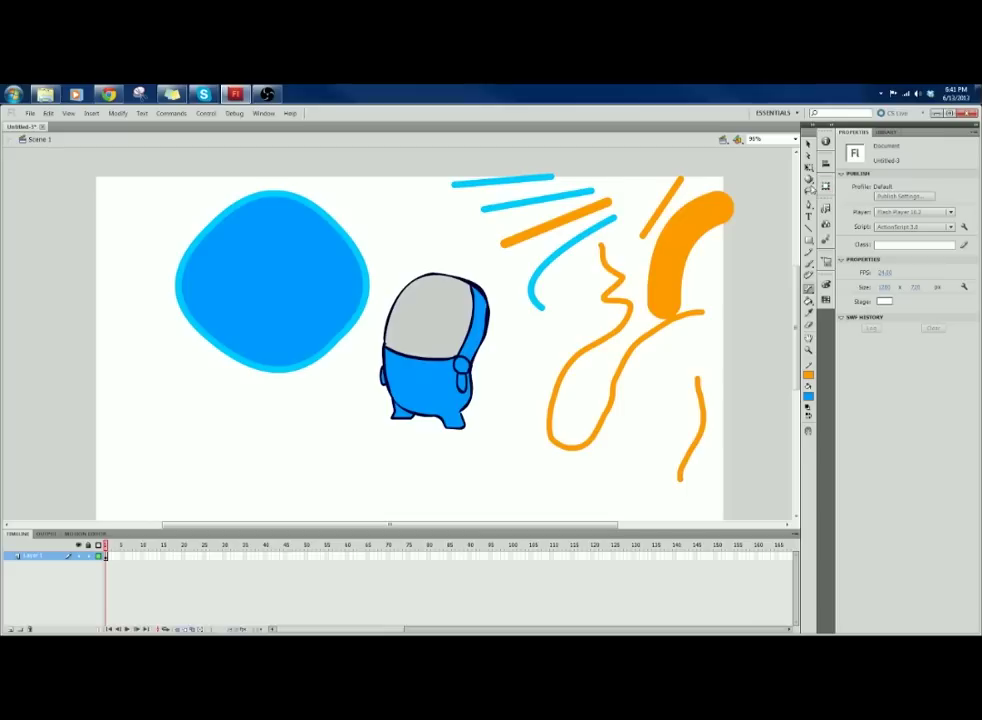
{"action": "left_click", "coordinate": [811, 181]}
{"action": "left_click_drag", "start_coordinate": [716, 324], "coordinate": [727, 301]}
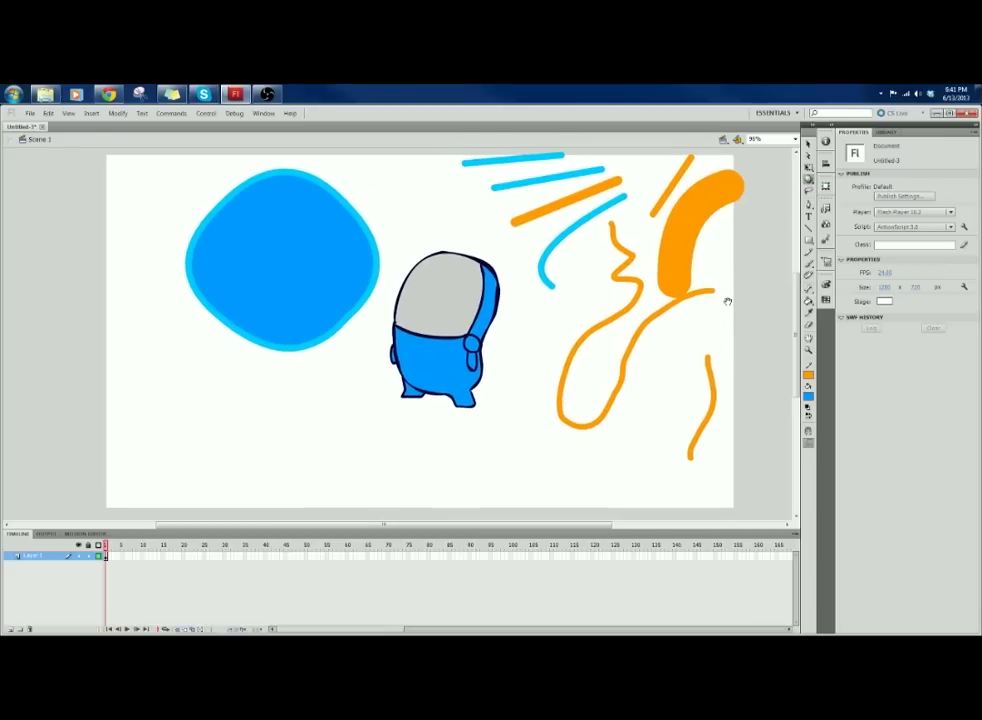
{"action": "left_click_drag", "start_coordinate": [672, 381], "coordinate": [671, 404]}
Step: Try an Eraser stroke beside the orange loop and undo it
{"action": "left_click", "coordinate": [809, 325]}
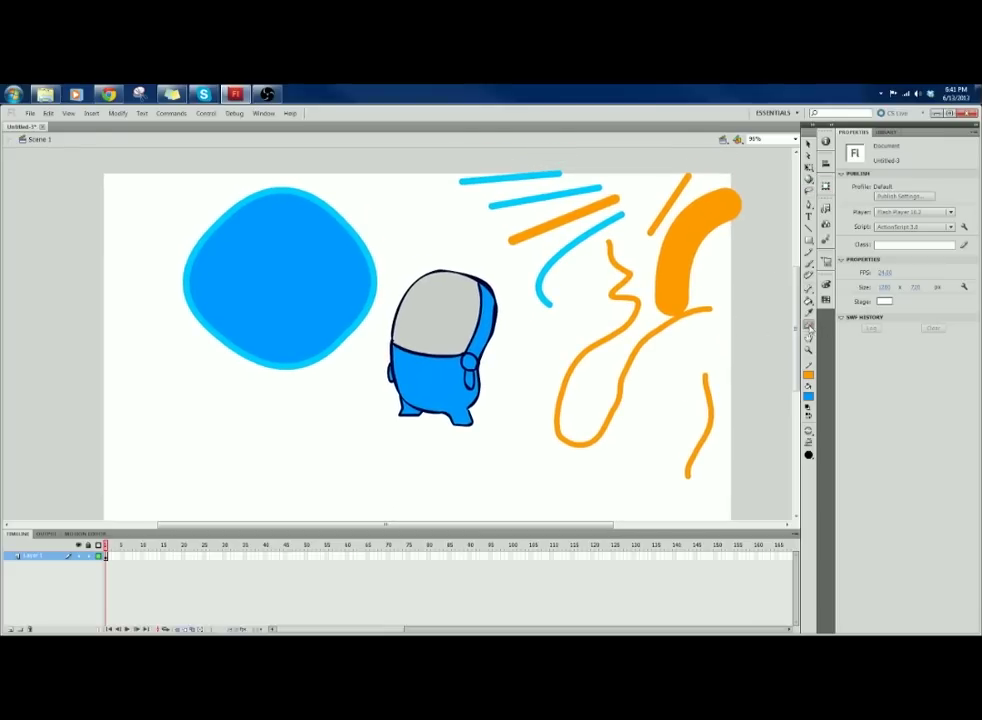
{"action": "mouse_move", "coordinate": [535, 361]}
{"action": "left_mouse_down"}
{"action": "mouse_move", "coordinate": [499, 371]}
{"action": "mouse_move", "coordinate": [568, 370]}
{"action": "mouse_move", "coordinate": [574, 398]}
{"action": "mouse_move", "coordinate": [563, 393]}
{"action": "left_mouse_up"}
{"action": "key", "text": "ctrl+z"}
Step: Try a curved Pen tool path beside the character, and undo it together with the earlier bulge edits at the back of the head
{"action": "left_click", "coordinate": [809, 206]}
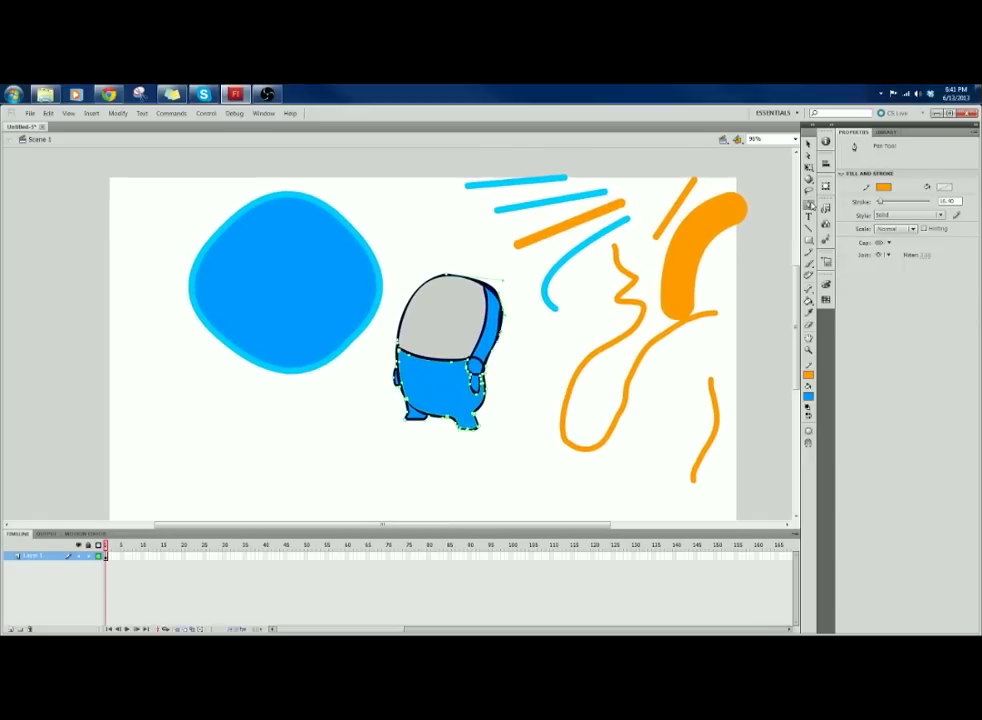
{"action": "left_click", "coordinate": [647, 213]}
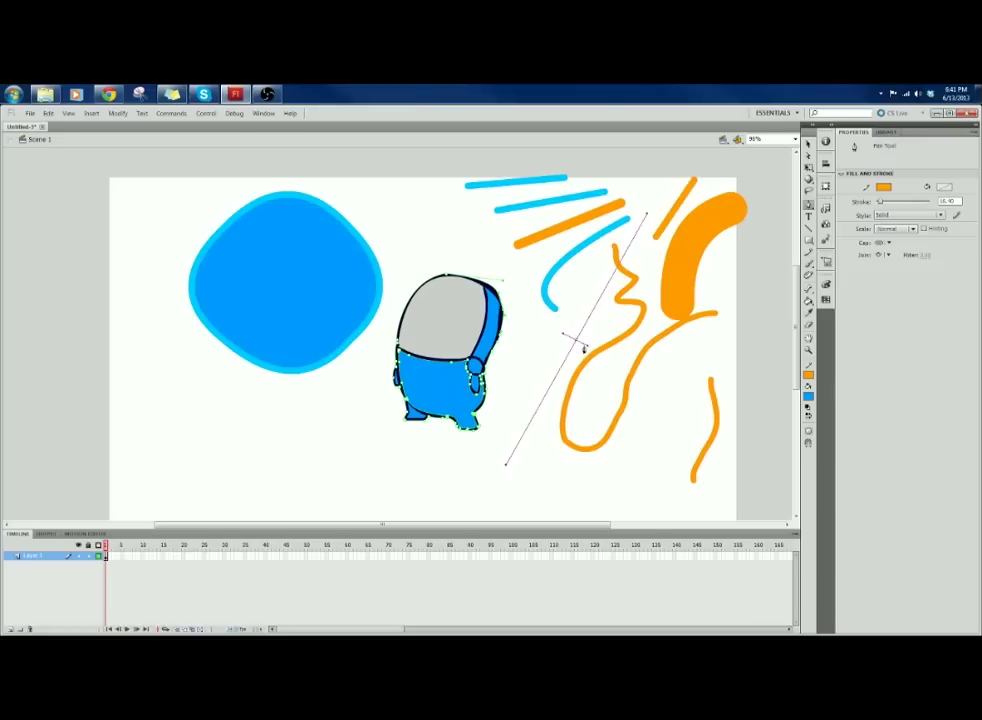
{"action": "key", "text": "ctrl+z"}
{"action": "key", "text": "ctrl+z"}
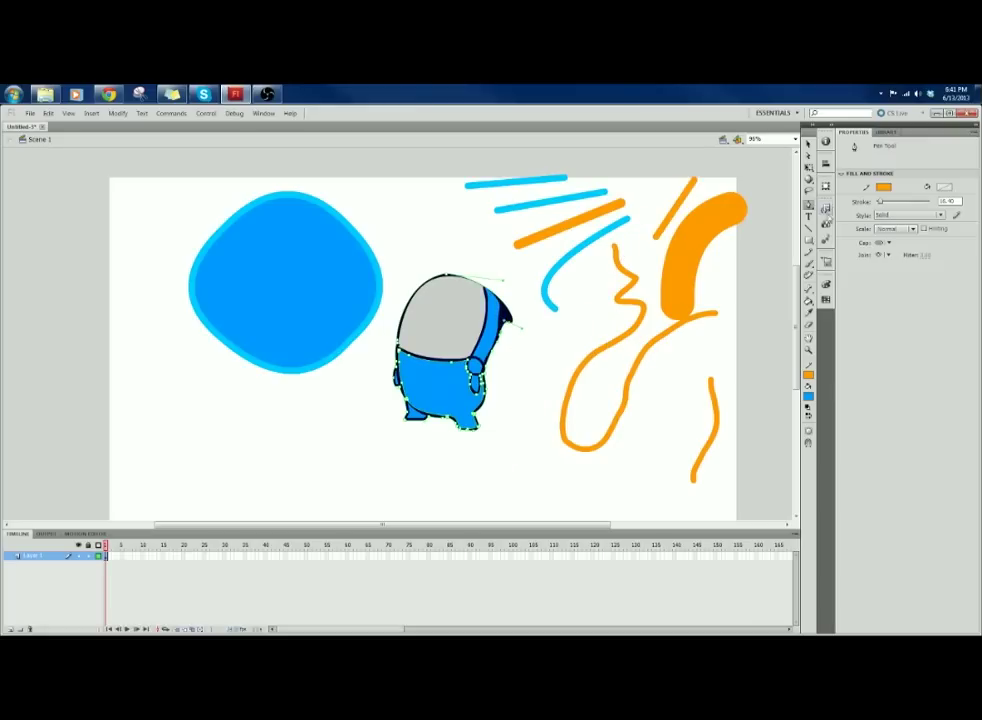
{"action": "key", "text": "ctrl+z"}
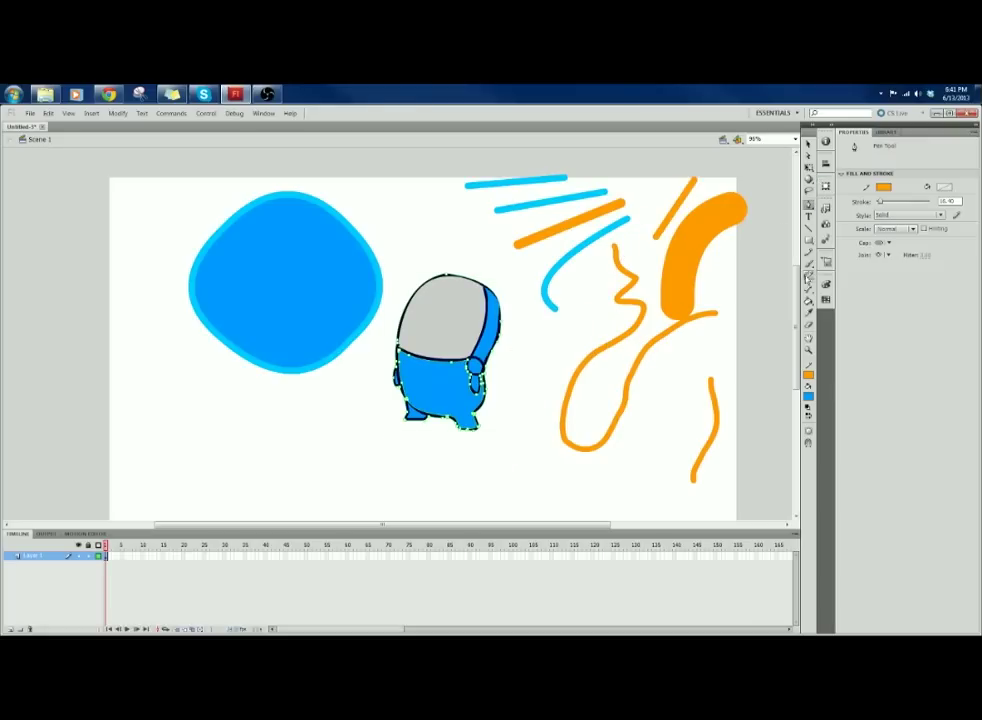
Step: Paint straight horizontal and vertical blue strokes below and beside the character with the Brush tool
{"action": "left_click", "coordinate": [809, 264]}
{"action": "left_click_drag", "start_coordinate": [613, 347], "coordinate": [616, 335]}
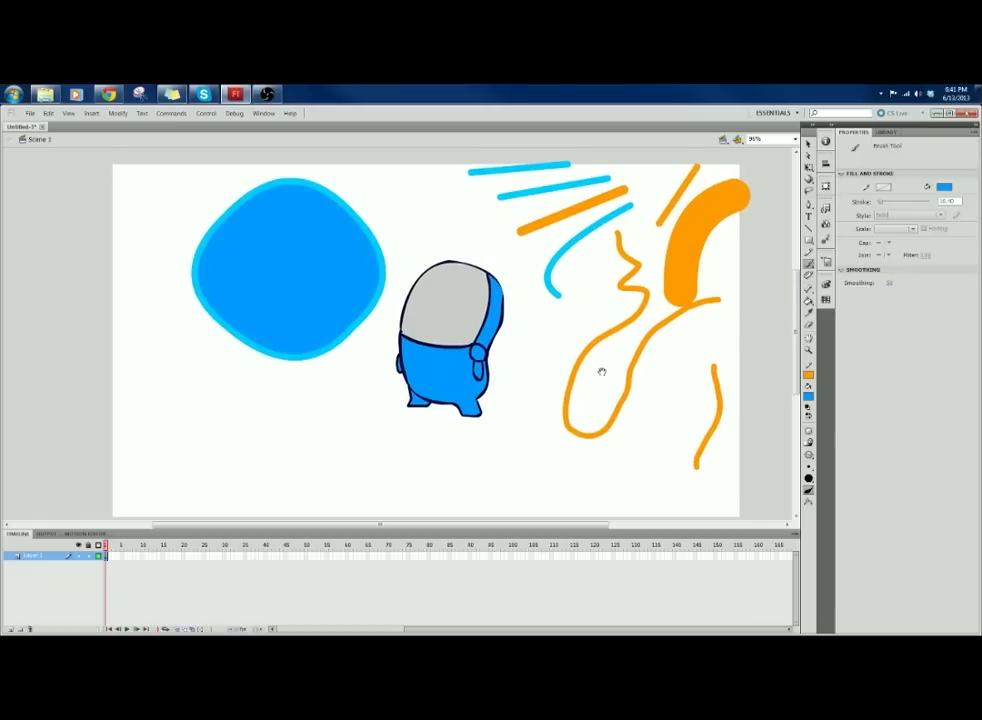
{"action": "scroll", "coordinate": [605, 362], "scroll_direction": "down", "scroll_amount": 1}
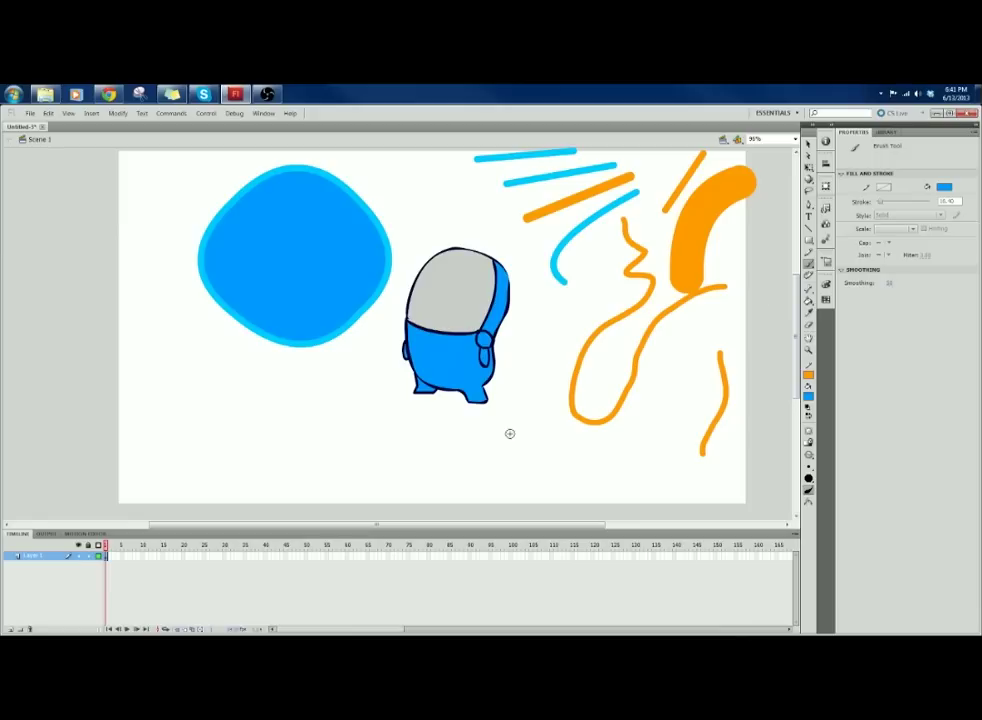
{"action": "left_click_drag", "start_coordinate": [530, 448], "coordinate": [288, 447]}
{"action": "left_click_drag", "start_coordinate": [534, 431], "coordinate": [537, 274]}
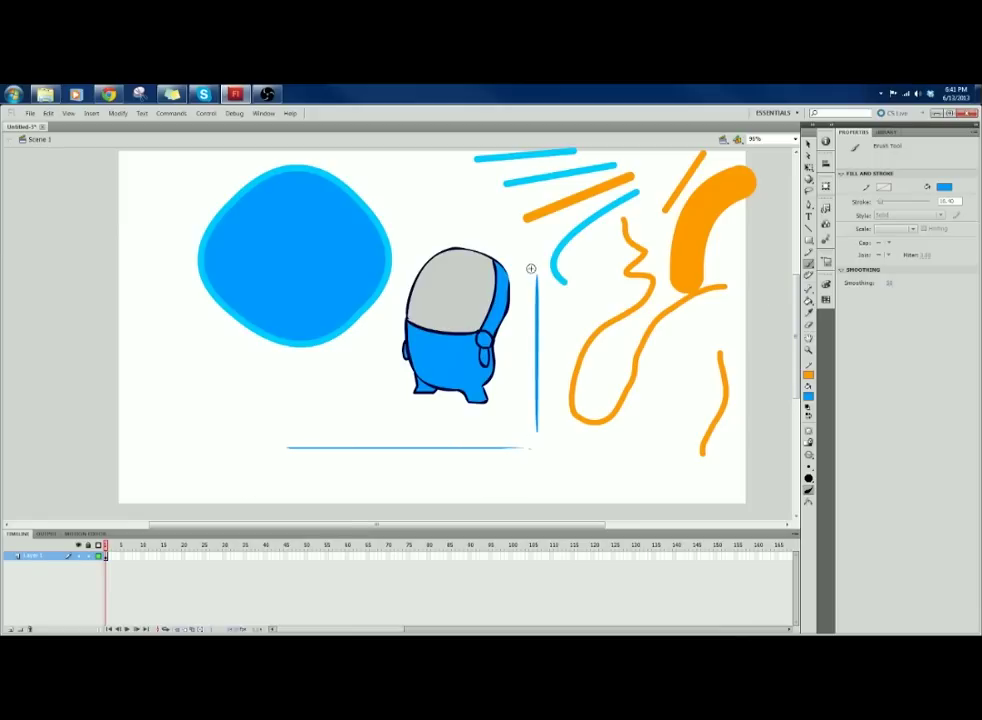
{"action": "mouse_move", "coordinate": [558, 364]}
{"action": "left_mouse_down"}
{"action": "mouse_move", "coordinate": [557, 473]}
{"action": "mouse_move", "coordinate": [219, 464]}
{"action": "left_mouse_up"}
{"action": "left_click_drag", "start_coordinate": [317, 465], "coordinate": [316, 383]}
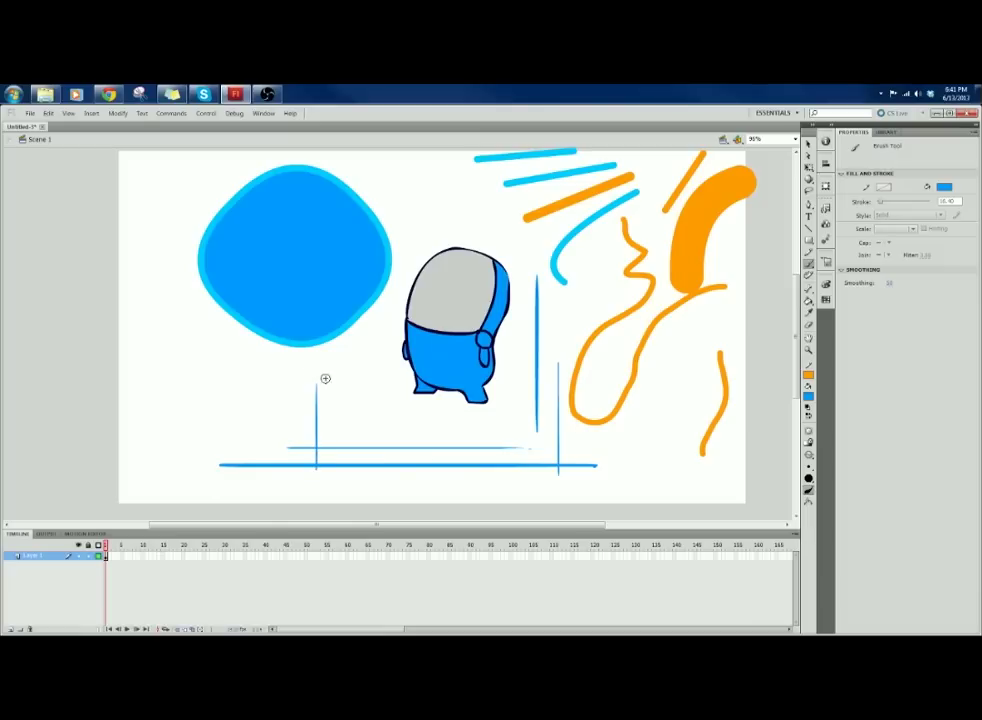
Step: Undo all the straight blue brush strokes around the character
{"action": "key", "text": "ctrl+z"}
{"action": "key", "text": "ctrl+z"}
{"action": "key", "text": "ctrl+z"}
{"action": "key", "text": "ctrl+z"}
{"action": "key", "text": "ctrl+z"}
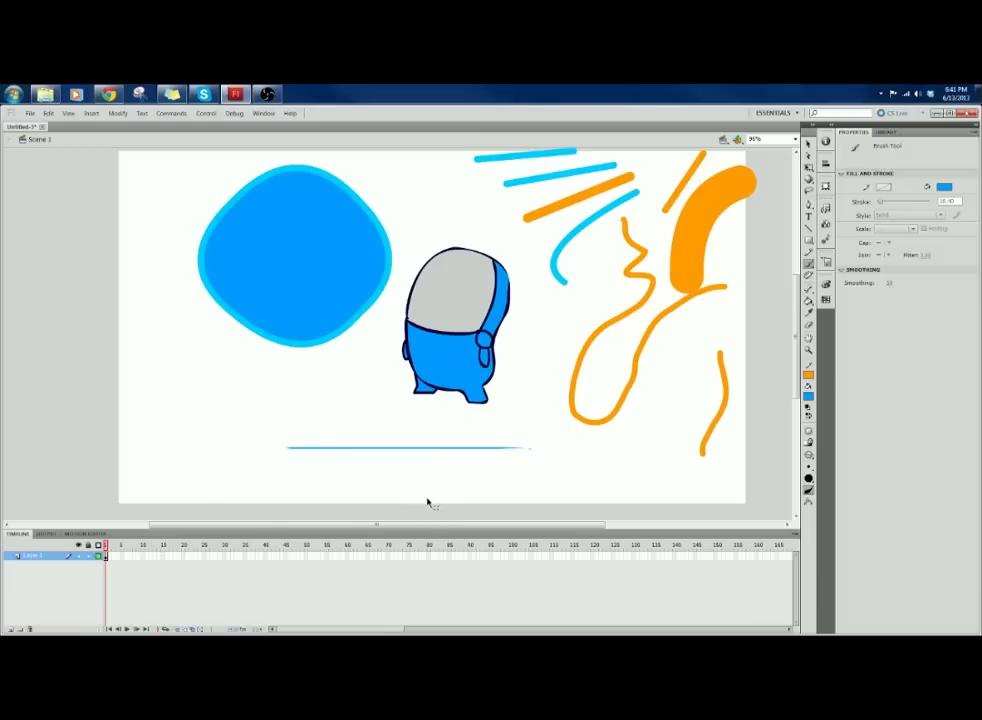
{"action": "left_click_drag", "start_coordinate": [461, 439], "coordinate": [442, 444]}
{"action": "left_click_drag", "start_coordinate": [497, 419], "coordinate": [495, 436]}
{"action": "left_click_drag", "start_coordinate": [703, 374], "coordinate": [688, 391]}
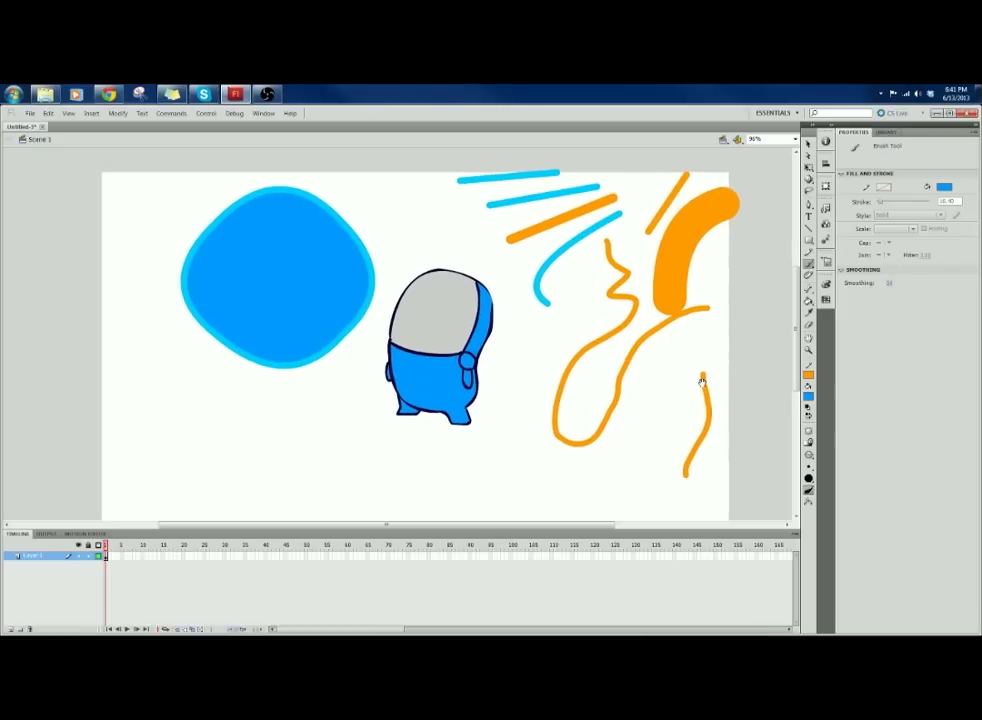
Step: Review the Zoom, Eraser, Paint Bucket, Bone, Deco, Brush, Rectangle and Line tools one after another
{"action": "left_click", "coordinate": [808, 349]}
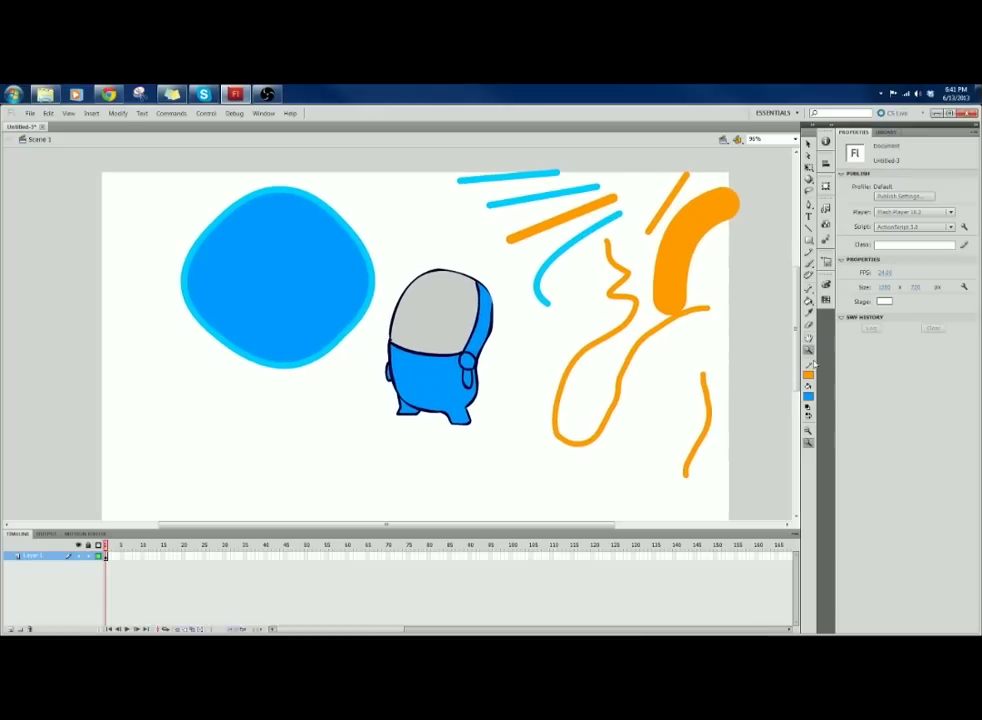
{"action": "left_click", "coordinate": [809, 325]}
{"action": "left_click", "coordinate": [809, 301]}
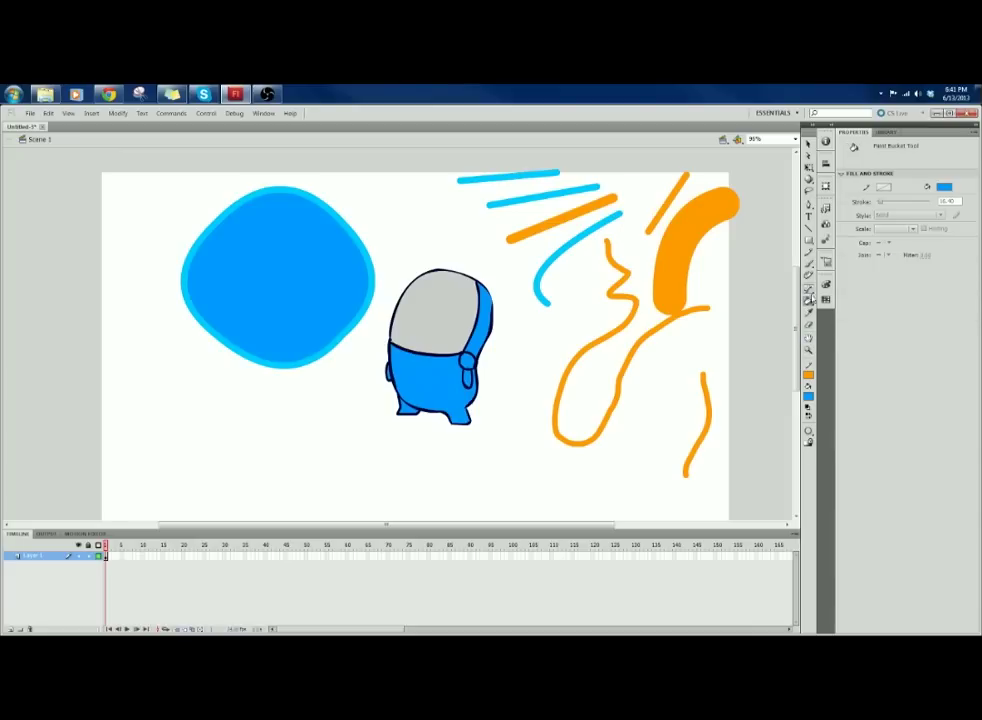
{"action": "left_click", "coordinate": [809, 289]}
{"action": "left_click", "coordinate": [810, 276]}
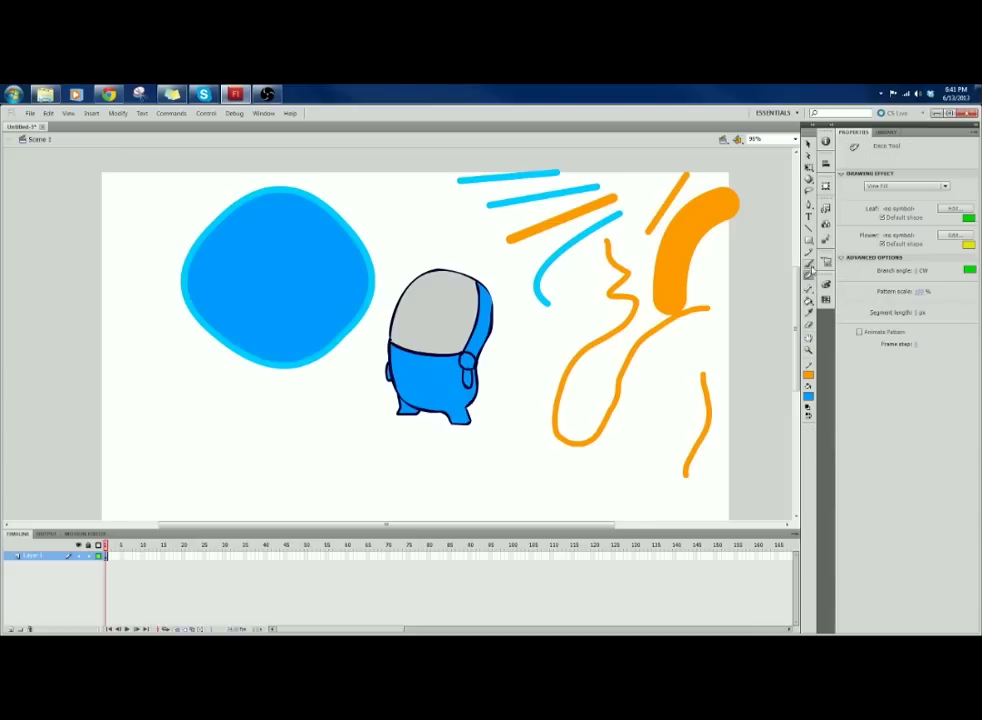
{"action": "left_click", "coordinate": [810, 264]}
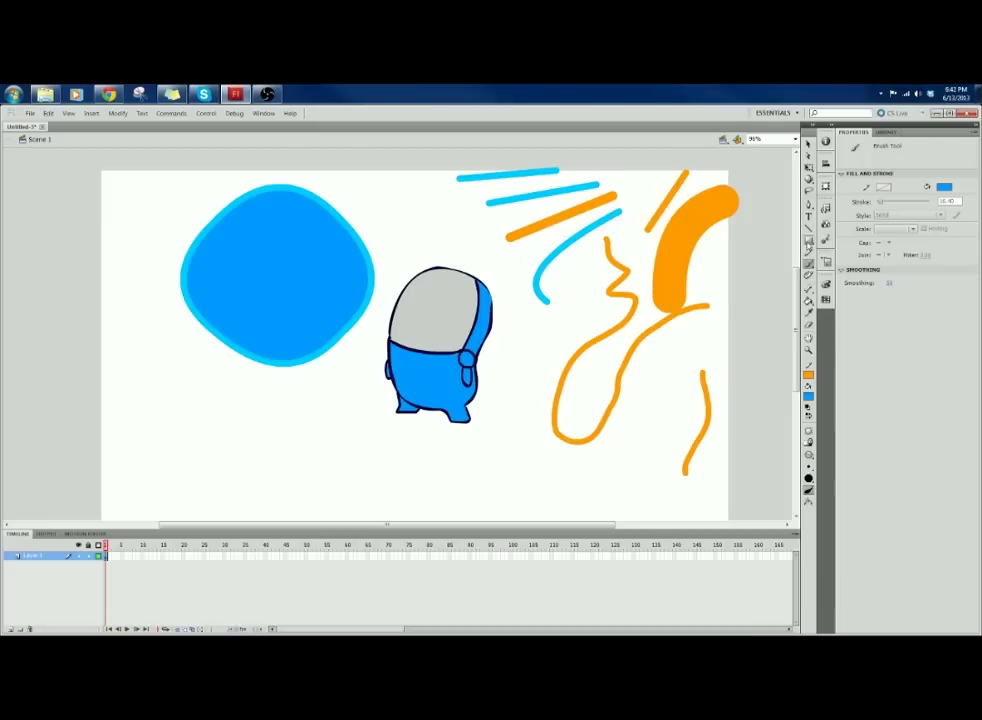
{"action": "left_click", "coordinate": [809, 237]}
{"action": "left_click", "coordinate": [809, 227]}
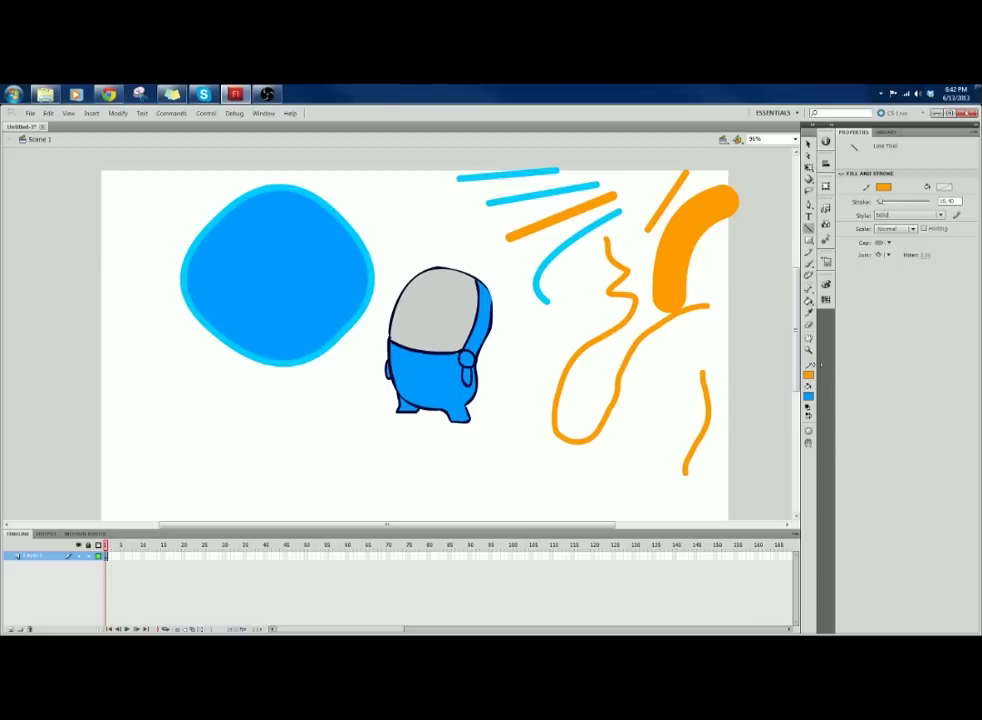
Step: Place the playhead on frame 1 of the timeline
{"action": "key", "text": "space"}
{"action": "mouse_move", "coordinate": [725, 379]}
{"action": "left_mouse_down"}
{"action": "mouse_move", "coordinate": [728, 356]}
{"action": "mouse_move", "coordinate": [738, 368]}
{"action": "left_mouse_up"}
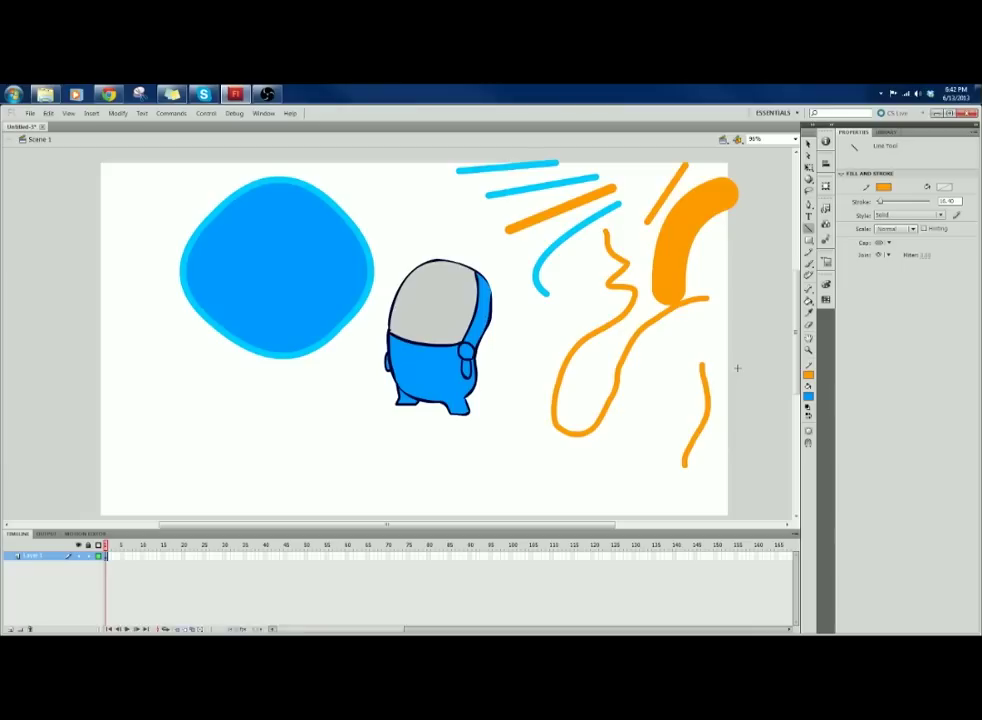
{"action": "left_click_drag", "start_coordinate": [646, 356], "coordinate": [618, 345]}
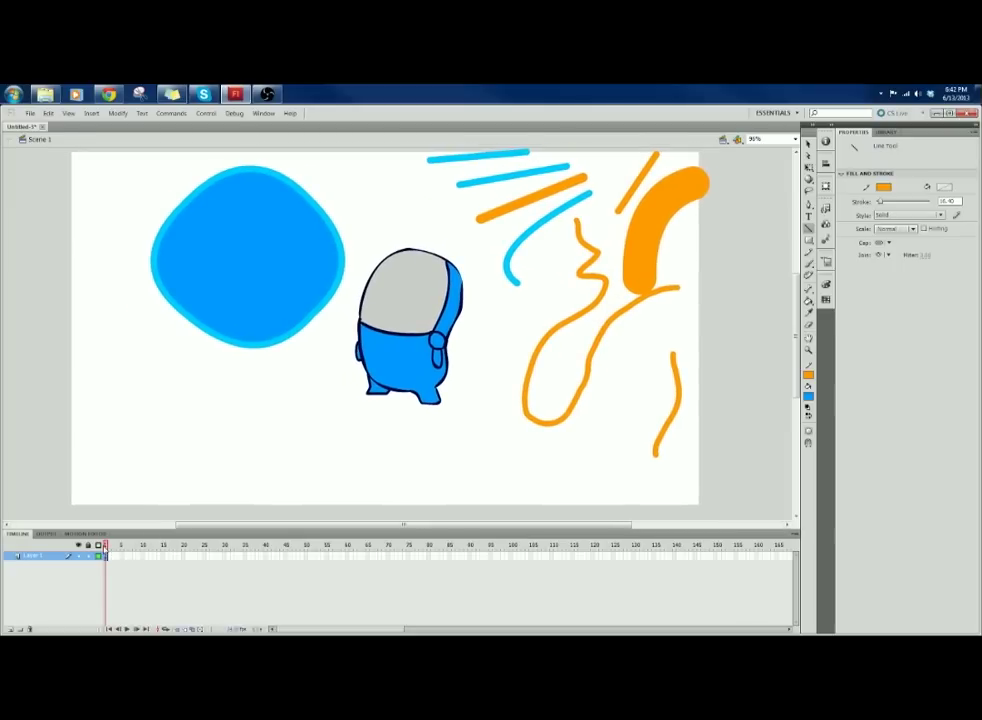
{"action": "left_click", "coordinate": [105, 548]}
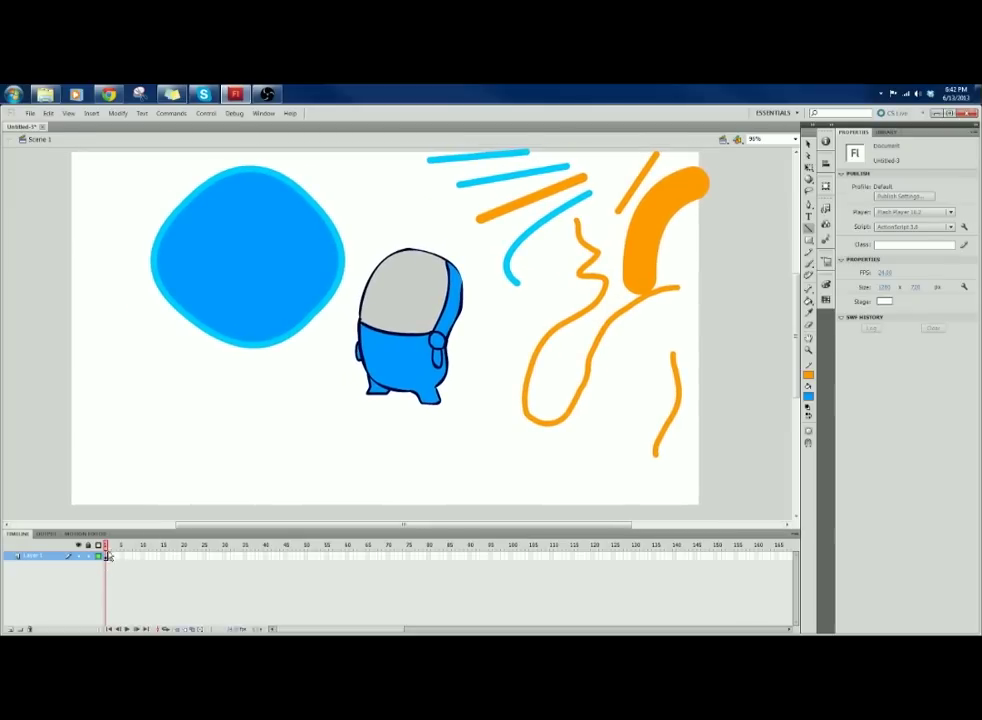
Step: Select frame 1 on the timeline and check the empty frames that follow it
{"action": "left_click", "coordinate": [107, 556]}
{"action": "left_click", "coordinate": [108, 547]}
{"action": "left_click", "coordinate": [129, 557]}
{"action": "left_click", "coordinate": [151, 557]}
{"action": "left_click", "coordinate": [175, 556]}
{"action": "left_click", "coordinate": [107, 557]}
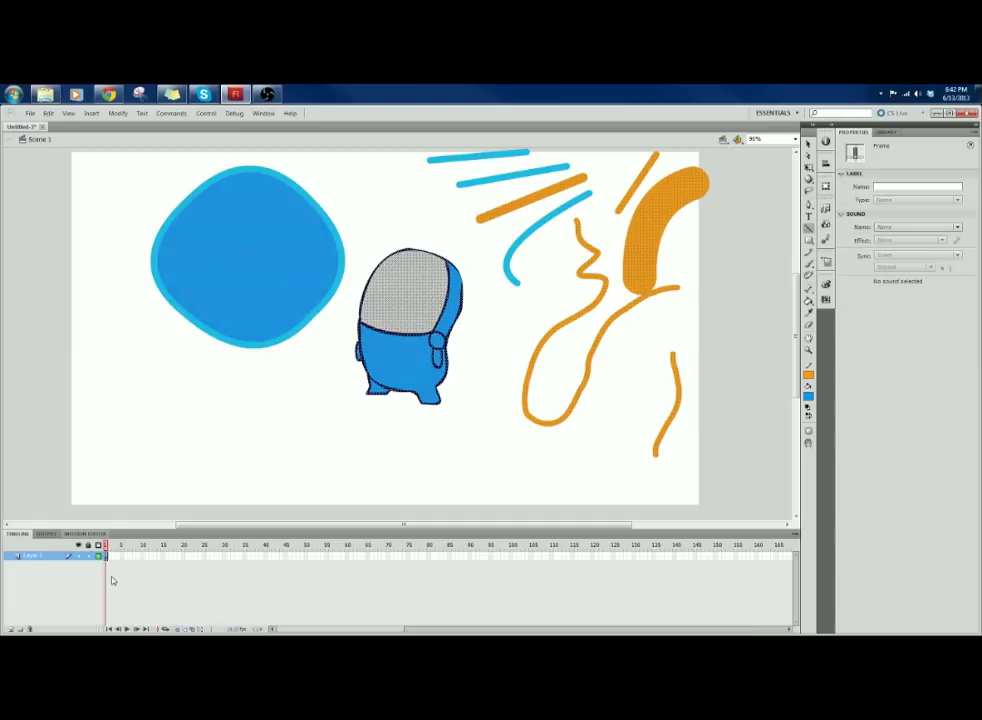
{"action": "left_click", "coordinate": [113, 581]}
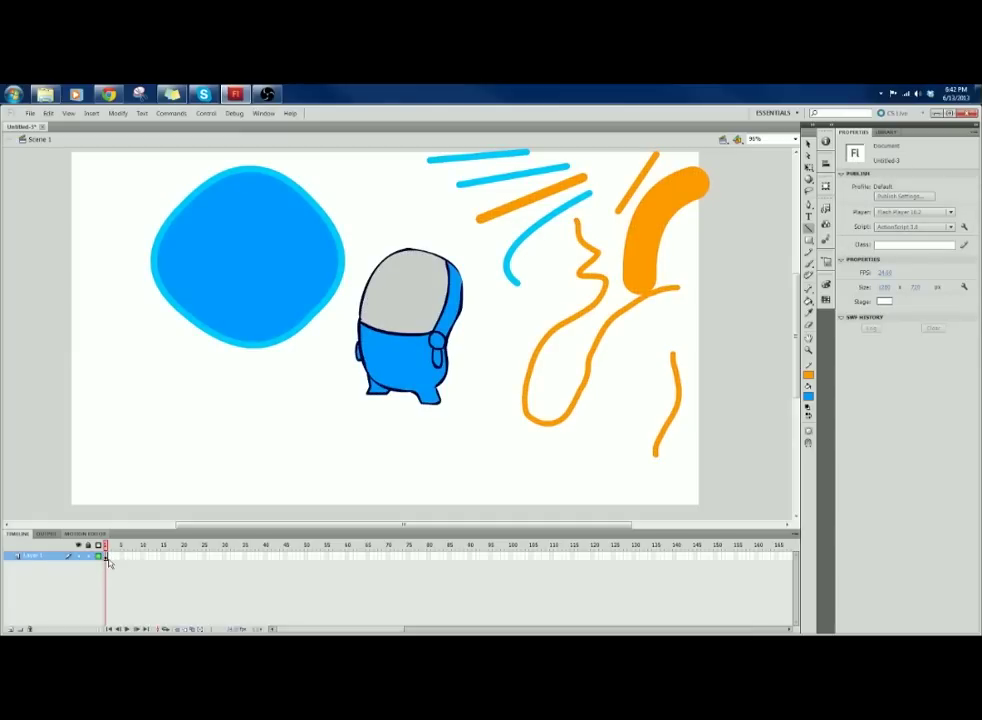
Step: Try inserting a blank keyframe after frame 1 on the layer, and undo it
{"action": "right_click", "coordinate": [110, 562]}
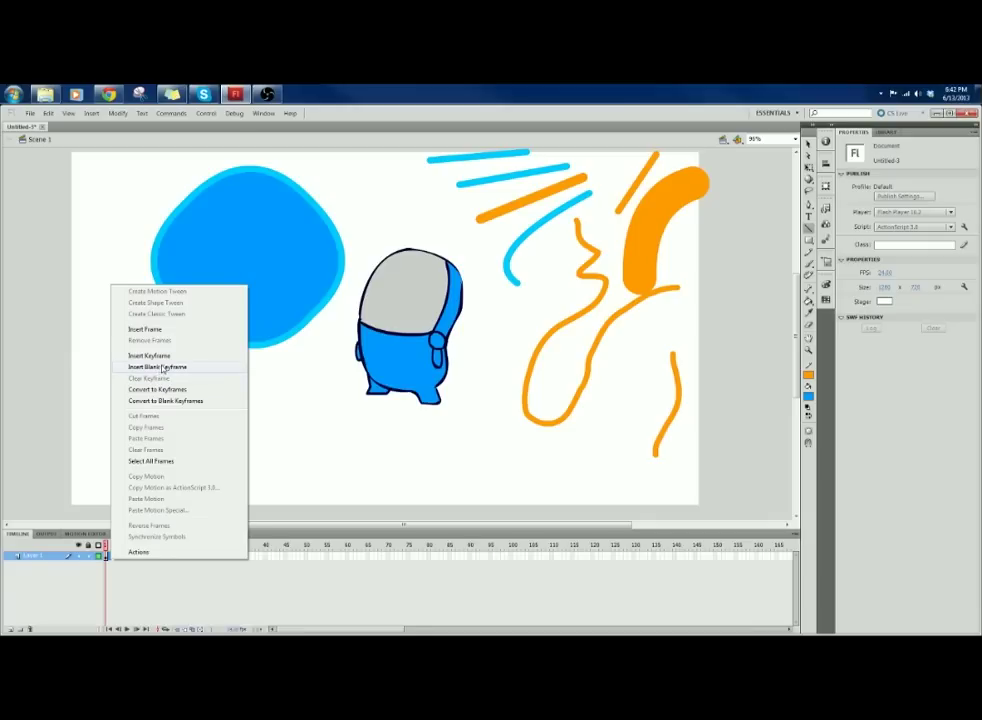
{"action": "left_click", "coordinate": [161, 367]}
{"action": "key", "text": "ctrl+z"}
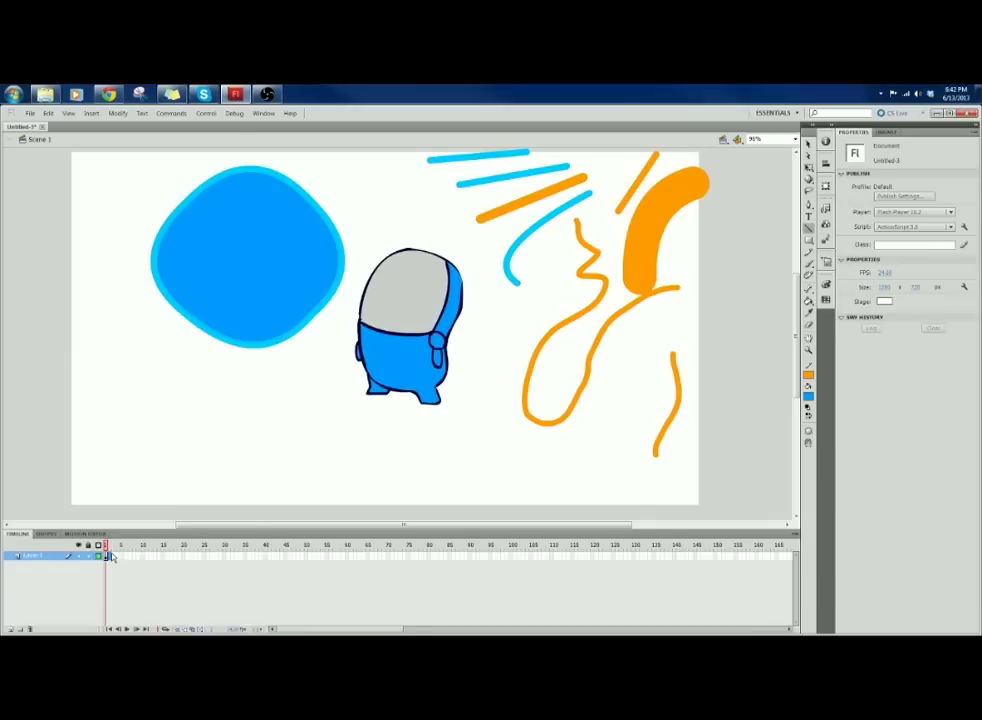
Step: Insert a keyframe at frame 2 and scrub the playhead from frame 1 to frame 2
{"action": "right_click", "coordinate": [112, 556]}
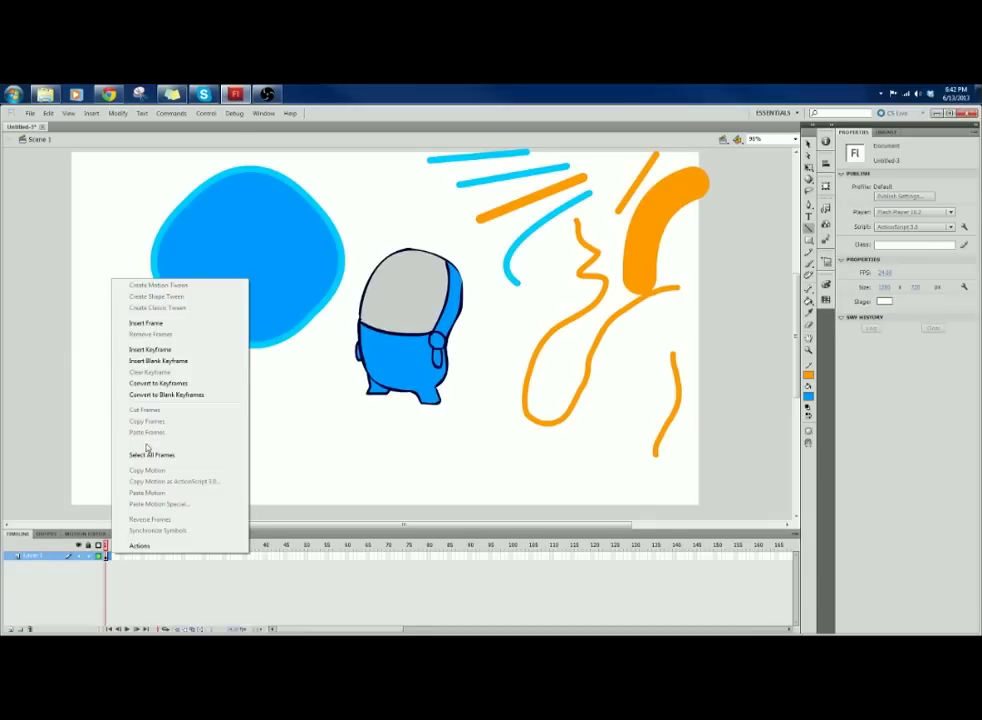
{"action": "left_click", "coordinate": [160, 350]}
{"action": "left_click", "coordinate": [107, 548]}
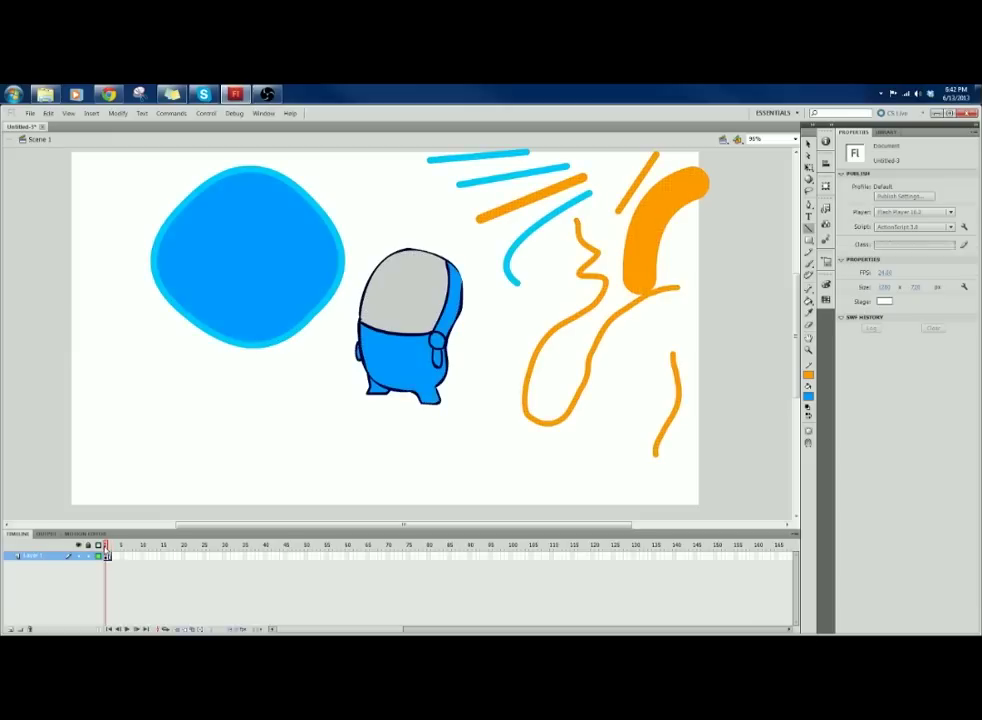
{"action": "left_click_drag", "start_coordinate": [107, 547], "coordinate": [112, 549]}
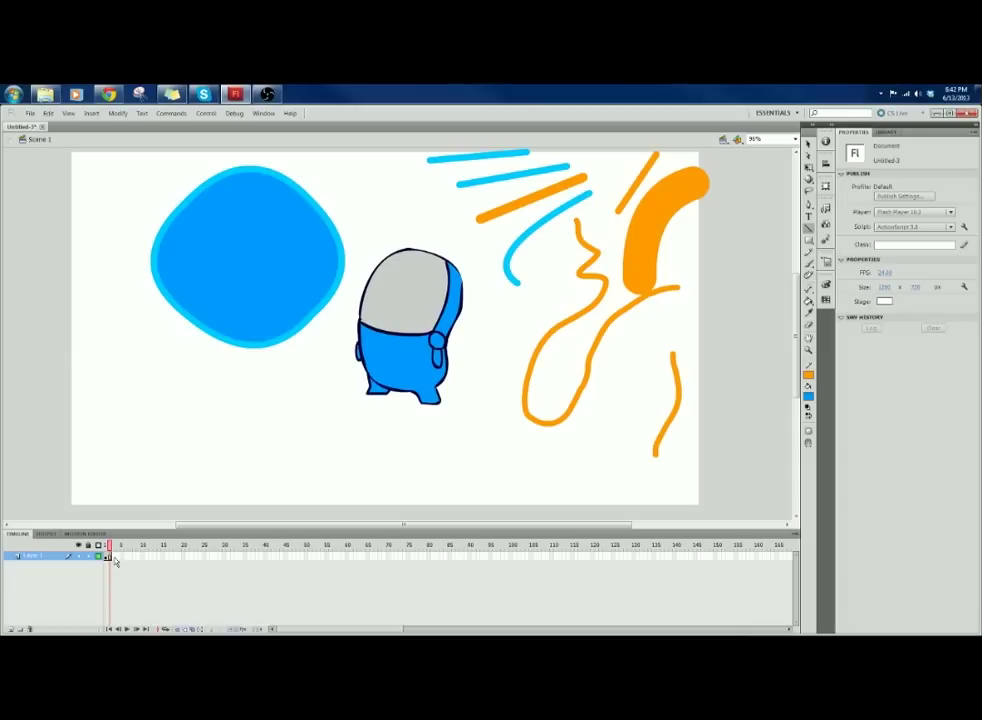
Step: Insert regular frames to extend the character drawing's span to frame 10
{"action": "key", "text": "F5"}
{"action": "key", "text": "F5"}
{"action": "key", "text": "F5"}
{"action": "key", "text": "F5"}
{"action": "key", "text": "F5"}
{"action": "key", "text": "F5"}
{"action": "key", "text": "F5"}
{"action": "key", "text": "F5"}
{"action": "key", "text": "F5"}
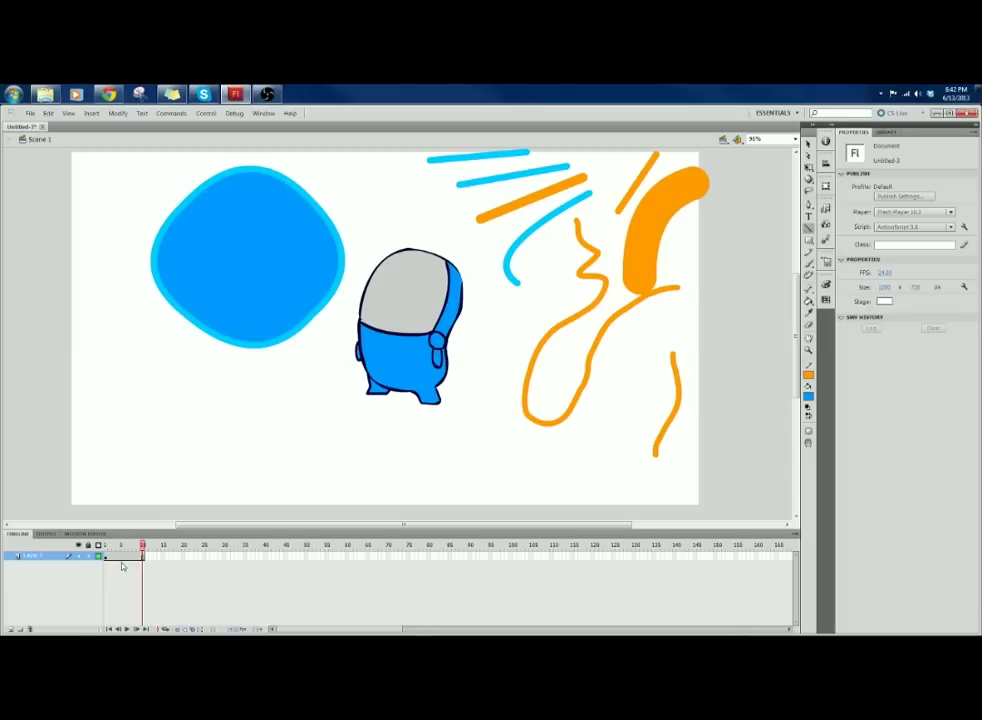
Step: Scrub through the extended span and add a keyframe with the drawing at frame 11
{"action": "left_click", "coordinate": [127, 549]}
{"action": "left_click_drag", "start_coordinate": [127, 550], "coordinate": [152, 570]}
{"action": "left_click", "coordinate": [150, 561]}
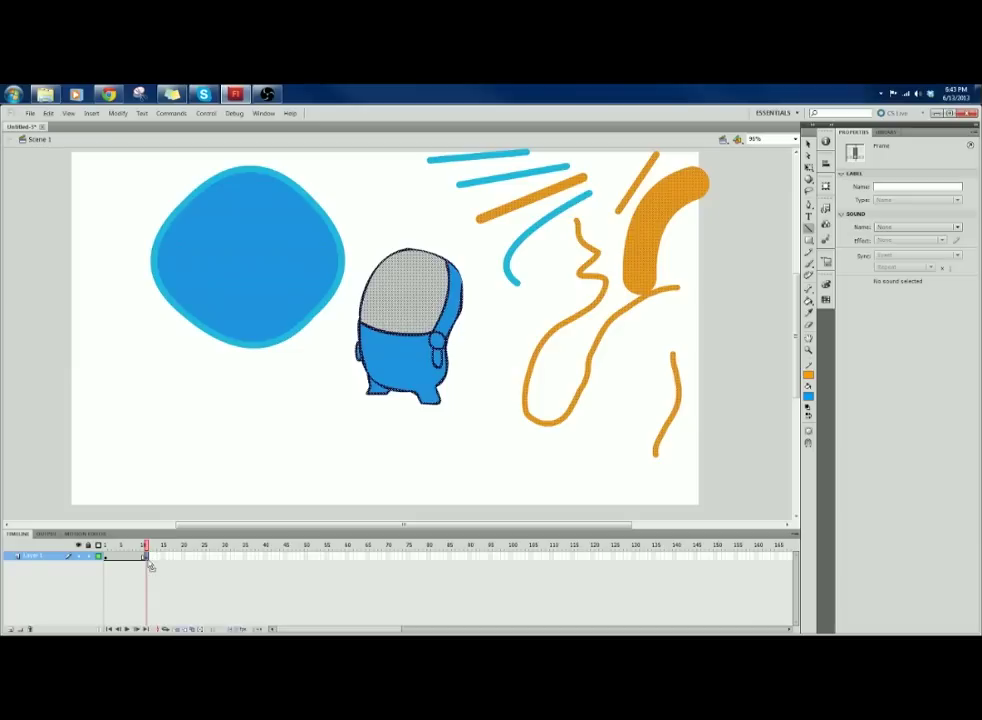
Step: Try deleting the drawing on frame 11, undo it, and compare frames 10 and 11
{"action": "key", "text": "Delete"}
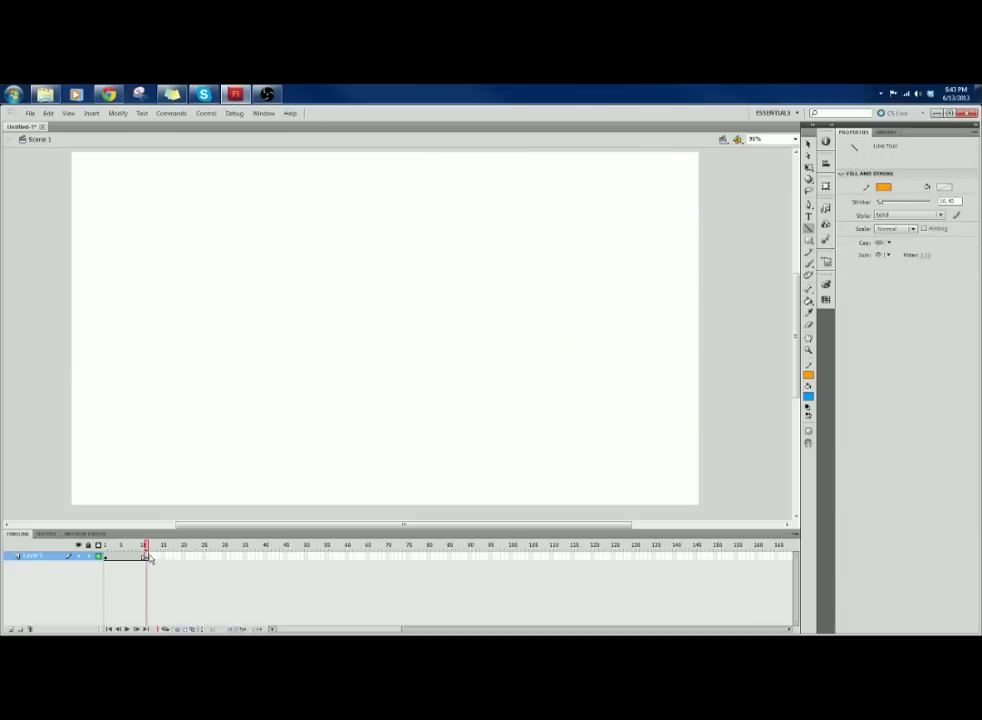
{"action": "key", "text": "ctrl+z"}
{"action": "mouse_move", "coordinate": [146, 547]}
{"action": "left_mouse_down"}
{"action": "mouse_move", "coordinate": [134, 550]}
{"action": "mouse_move", "coordinate": [149, 556]}
{"action": "left_mouse_up"}
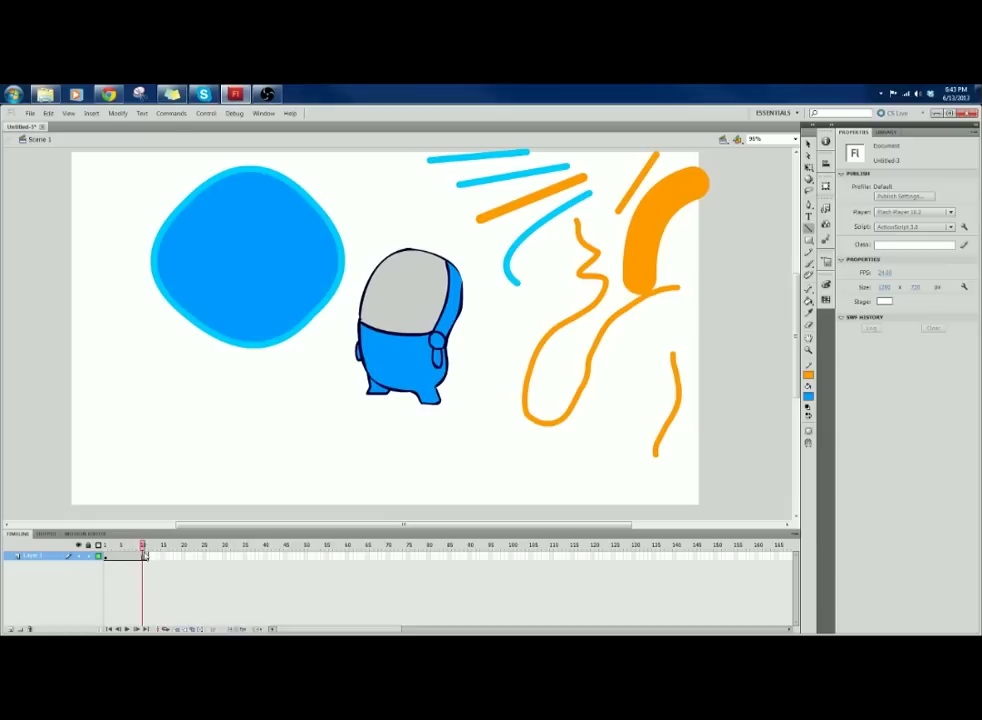
{"action": "left_click", "coordinate": [145, 556]}
{"action": "left_click", "coordinate": [147, 547]}
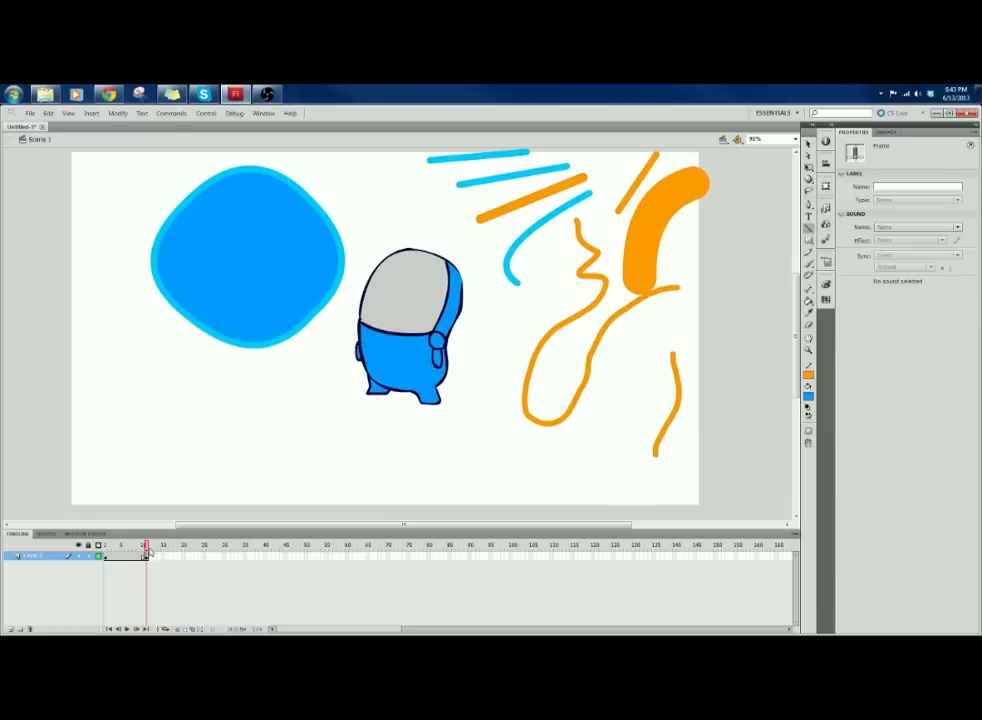
{"action": "left_click", "coordinate": [148, 557]}
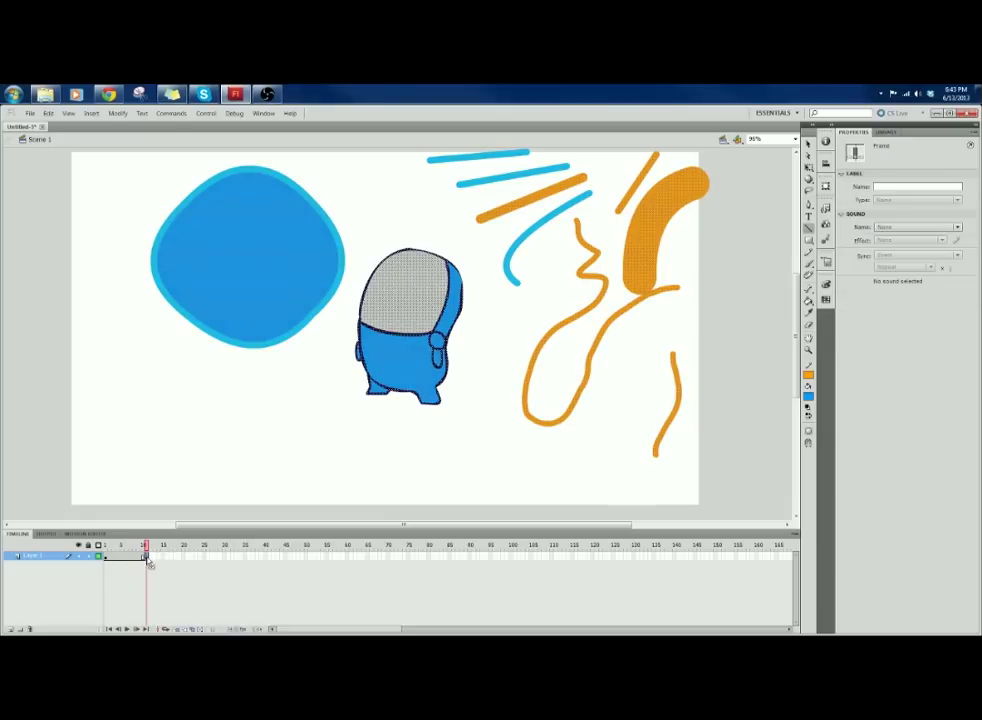
Step: Insert consecutive blank keyframes from frame 12 to frame 18 and scrub back to frame 9
{"action": "left_click", "coordinate": [149, 557]}
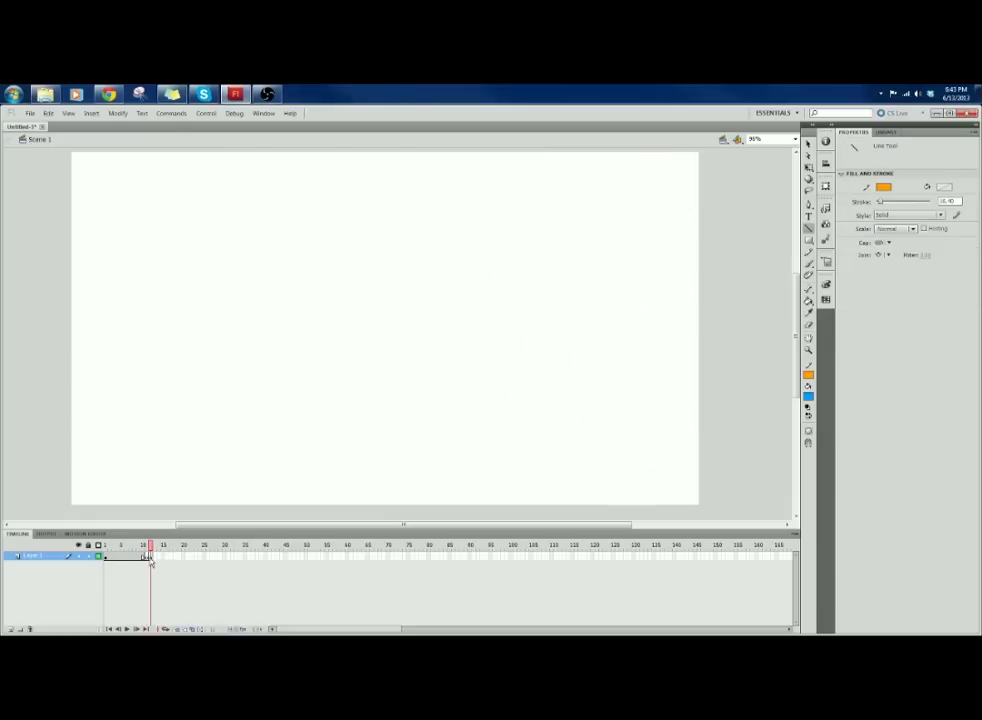
{"action": "key", "text": "F7"}
{"action": "key", "text": "F7"}
{"action": "key", "text": "F7"}
{"action": "key", "text": "F7"}
{"action": "key", "text": "F7"}
{"action": "key", "text": "F7"}
{"action": "mouse_move", "coordinate": [148, 547]}
{"action": "left_mouse_down"}
{"action": "mouse_move", "coordinate": [163, 550]}
{"action": "mouse_move", "coordinate": [120, 561]}
{"action": "mouse_move", "coordinate": [146, 558]}
{"action": "left_mouse_up"}
{"action": "left_click", "coordinate": [140, 556]}
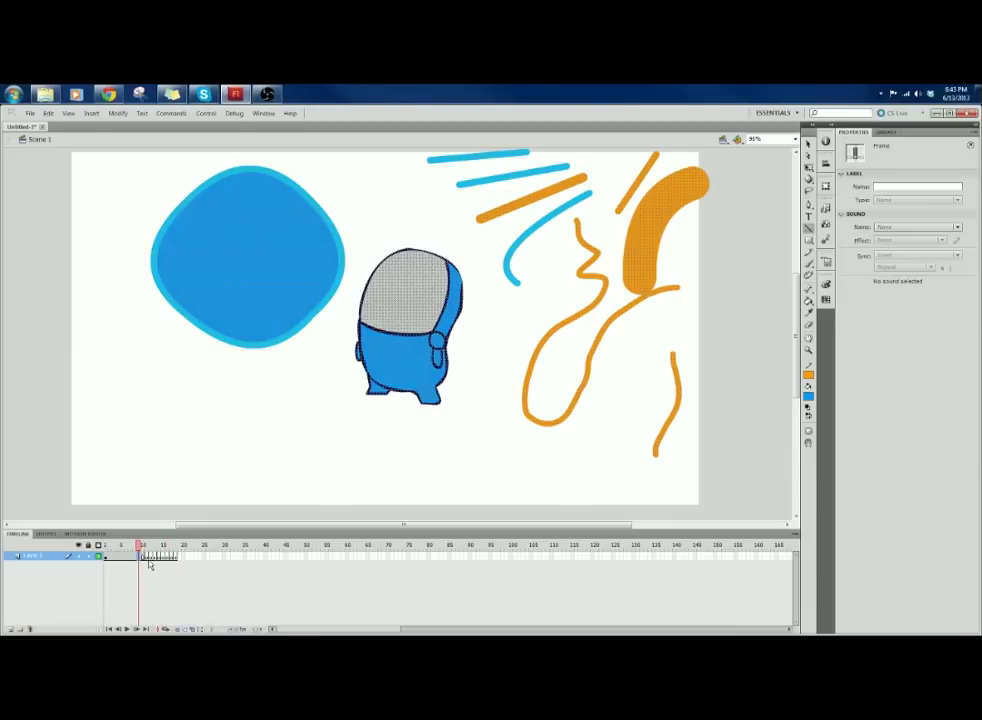
Step: Clear the drawing from the first keyframe and add frames so each following blank keyframe lasts two frames, up to frame 26
{"action": "key", "text": "period"}
{"action": "key", "text": "period"}
{"action": "left_click", "coordinate": [152, 556]}
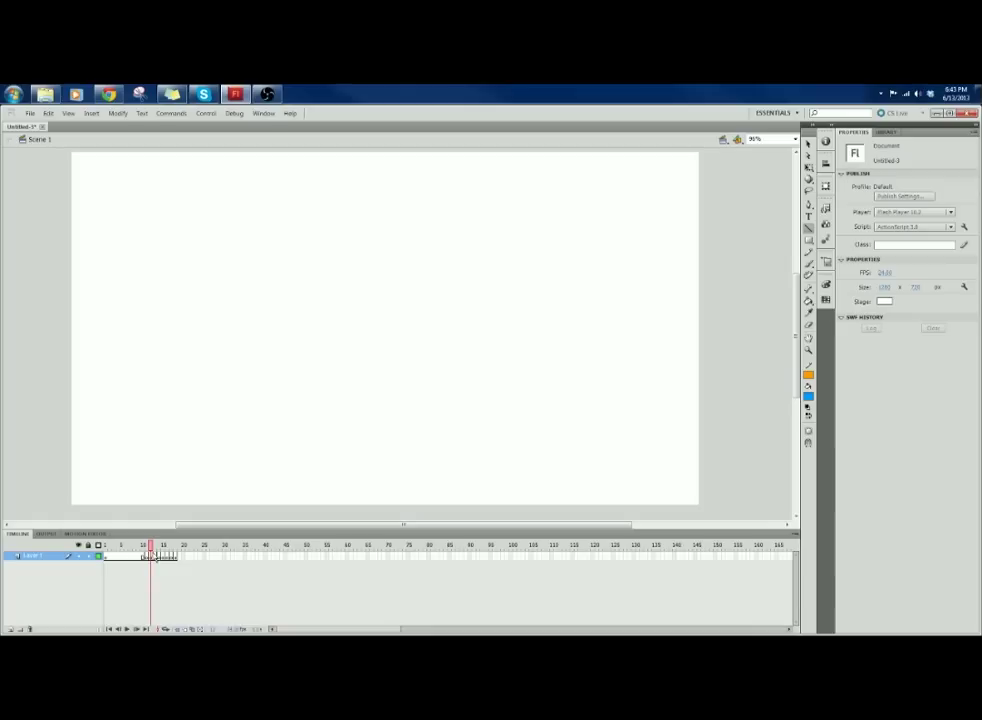
{"action": "key", "text": "F5"}
{"action": "mouse_move", "coordinate": [151, 547]}
{"action": "left_mouse_down"}
{"action": "mouse_move", "coordinate": [208, 549]}
{"action": "mouse_move", "coordinate": [123, 549]}
{"action": "mouse_move", "coordinate": [191, 557]}
{"action": "mouse_move", "coordinate": [145, 563]}
{"action": "left_mouse_up"}
{"action": "key", "text": "F5"}
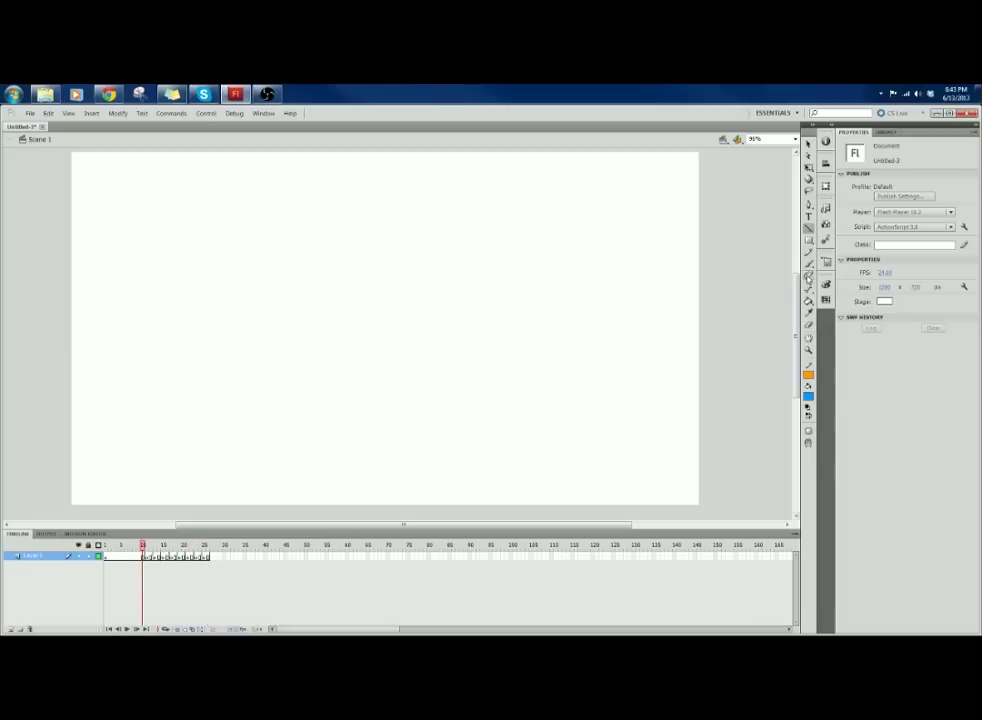
Step: Paint a blue stick figure with the Brush tool at frame 10 and scrub to the blank frame 11
{"action": "left_click", "coordinate": [809, 264]}
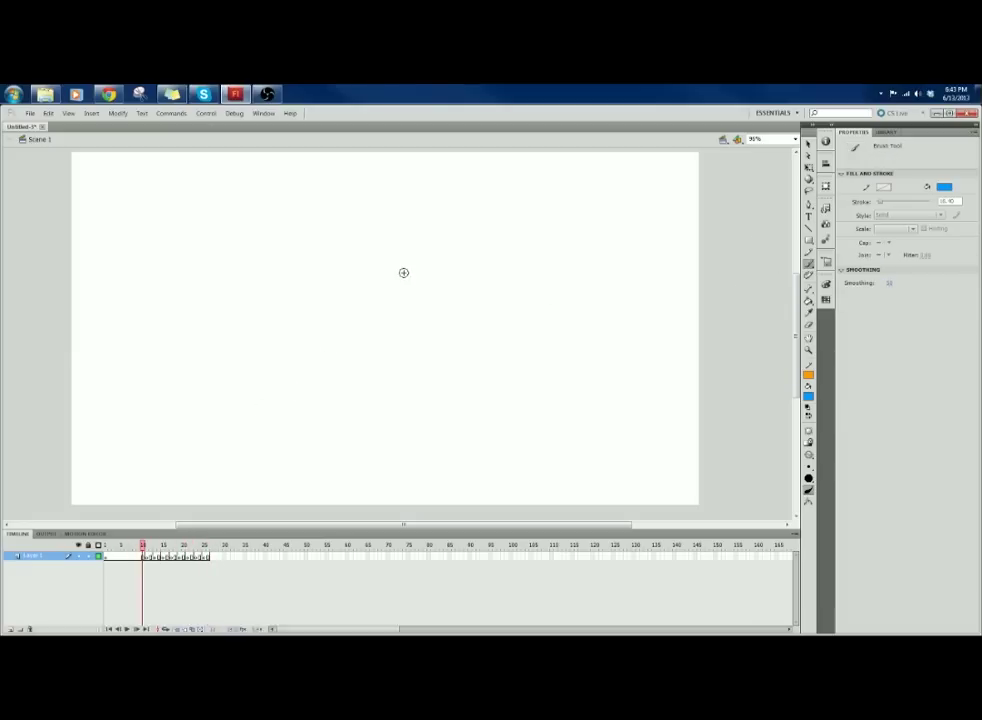
{"action": "mouse_move", "coordinate": [404, 270]}
{"action": "left_mouse_down"}
{"action": "mouse_move", "coordinate": [413, 324]}
{"action": "mouse_move", "coordinate": [404, 361]}
{"action": "mouse_move", "coordinate": [430, 355]}
{"action": "left_mouse_up"}
{"action": "left_click_drag", "start_coordinate": [397, 314], "coordinate": [437, 317]}
{"action": "left_click_drag", "start_coordinate": [142, 552], "coordinate": [136, 553]}
{"action": "mouse_move", "coordinate": [139, 548]}
{"action": "left_mouse_down"}
{"action": "mouse_move", "coordinate": [114, 549]}
{"action": "mouse_move", "coordinate": [162, 546]}
{"action": "mouse_move", "coordinate": [125, 545]}
{"action": "mouse_move", "coordinate": [147, 552]}
{"action": "left_mouse_up"}
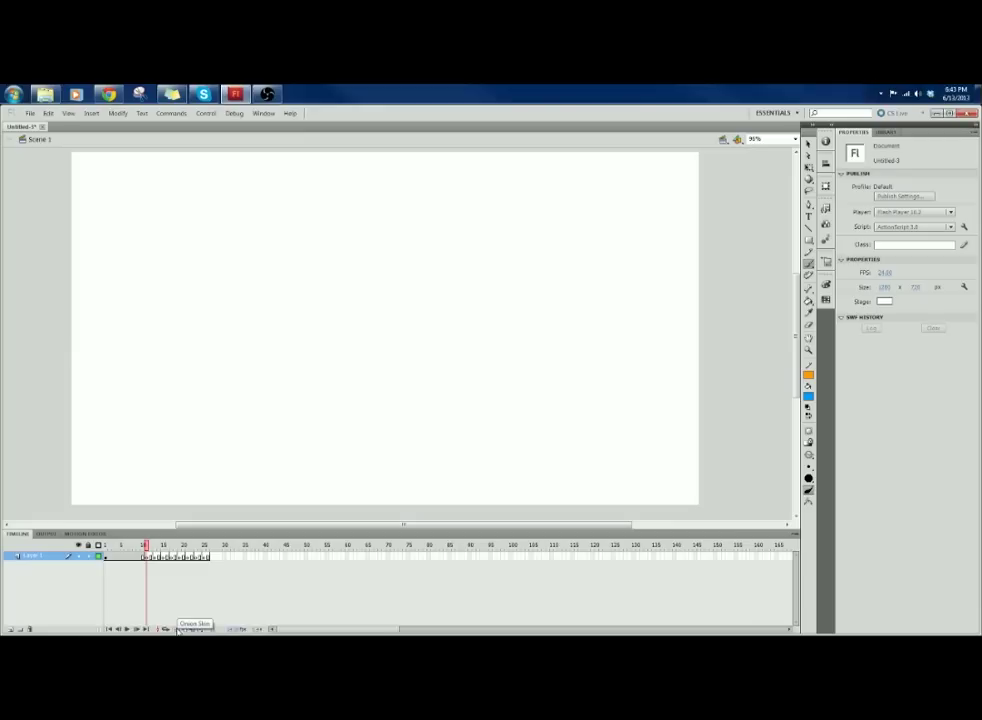
Step: Turn on Onion Skin and scrub the frames around the stick figure
{"action": "left_click", "coordinate": [166, 628]}
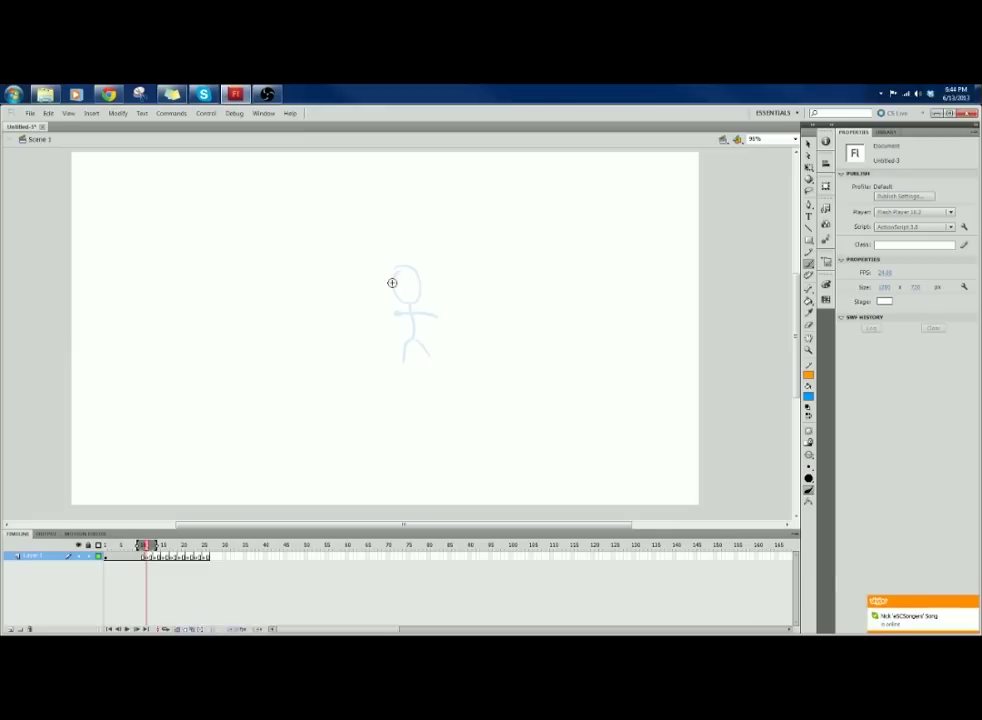
{"action": "left_click", "coordinate": [123, 546]}
{"action": "mouse_move", "coordinate": [125, 548]}
{"action": "left_mouse_down"}
{"action": "mouse_move", "coordinate": [151, 547]}
{"action": "mouse_move", "coordinate": [134, 547]}
{"action": "mouse_move", "coordinate": [149, 558]}
{"action": "mouse_move", "coordinate": [119, 551]}
{"action": "mouse_move", "coordinate": [138, 552]}
{"action": "left_mouse_up"}
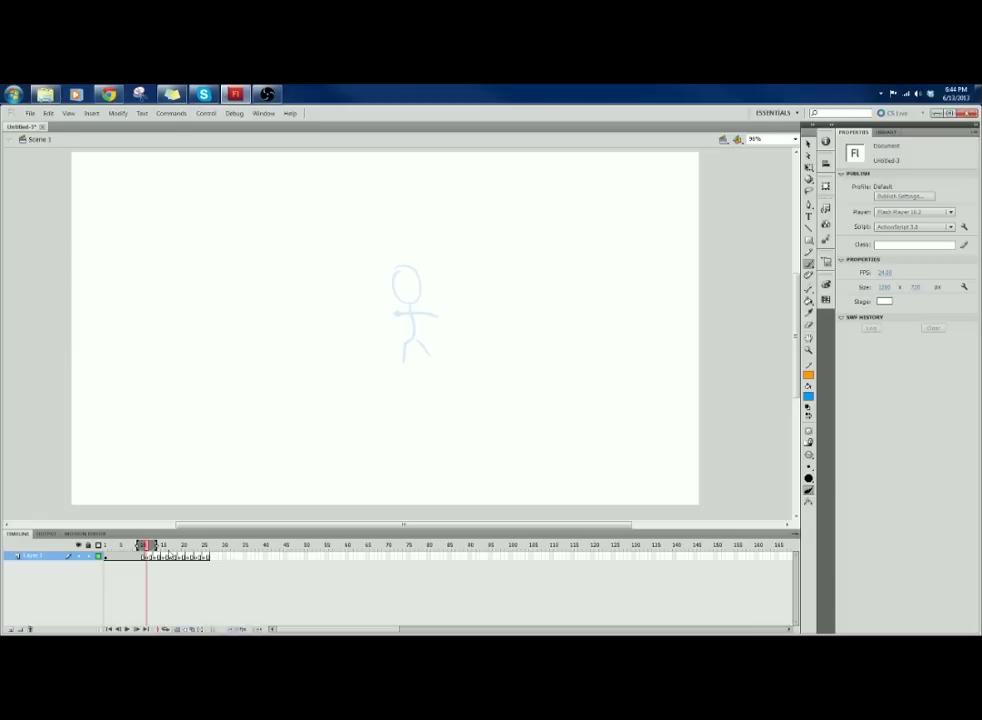
Step: Paint a second stick figure pose with bent limbs on frame 11, over the onion-skinned first figure
{"action": "left_click", "coordinate": [148, 557]}
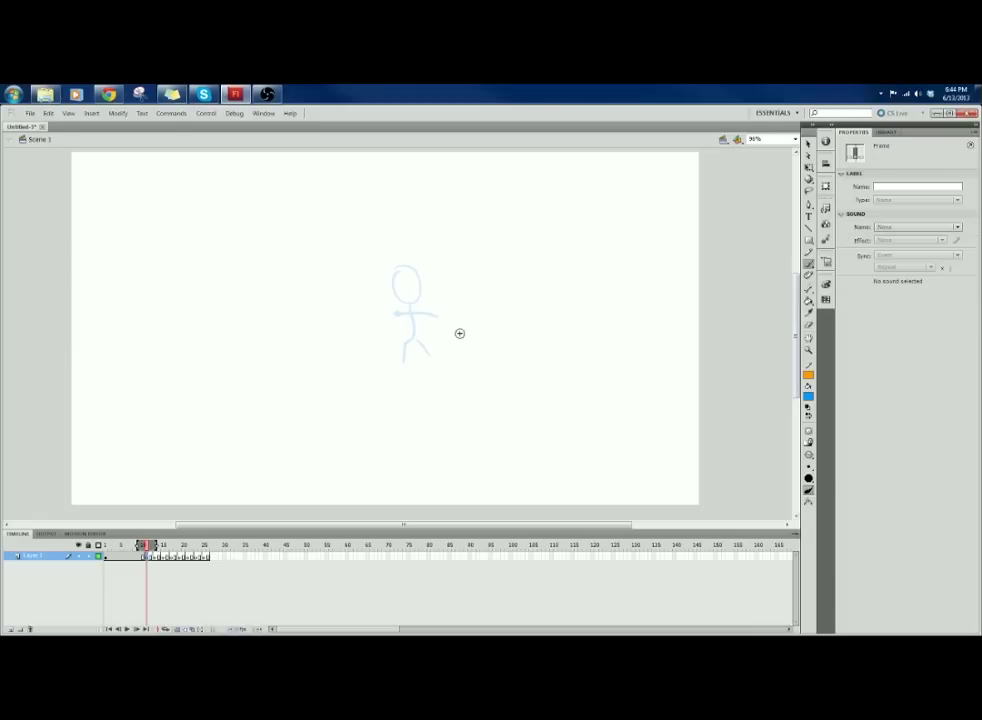
{"action": "key", "text": "space"}
{"action": "mouse_move", "coordinate": [437, 335]}
{"action": "left_mouse_down"}
{"action": "mouse_move", "coordinate": [432, 322]}
{"action": "mouse_move", "coordinate": [392, 330]}
{"action": "mouse_move", "coordinate": [424, 345]}
{"action": "mouse_move", "coordinate": [409, 306]}
{"action": "mouse_move", "coordinate": [428, 308]}
{"action": "mouse_move", "coordinate": [390, 303]}
{"action": "mouse_move", "coordinate": [414, 262]}
{"action": "mouse_move", "coordinate": [389, 270]}
{"action": "mouse_move", "coordinate": [405, 290]}
{"action": "mouse_move", "coordinate": [421, 274]}
{"action": "left_mouse_up"}
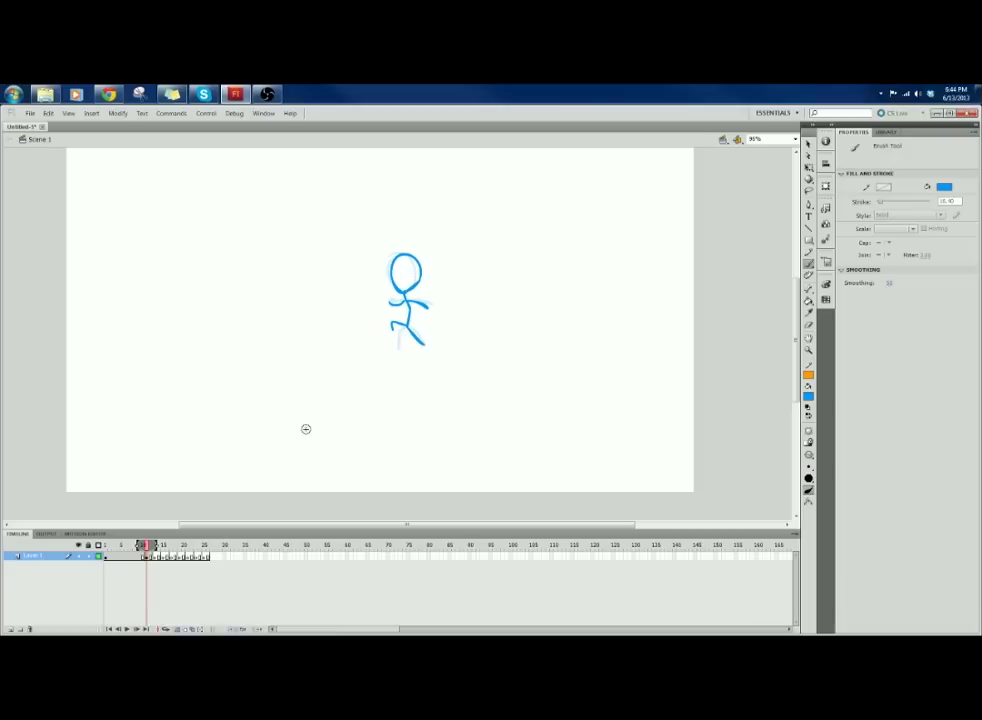
Step: Paint further running poses of the stick figure on frames 13, 15 and 17, following the onion-skinned previous poses
{"action": "left_click_drag", "start_coordinate": [147, 546], "coordinate": [155, 548]}
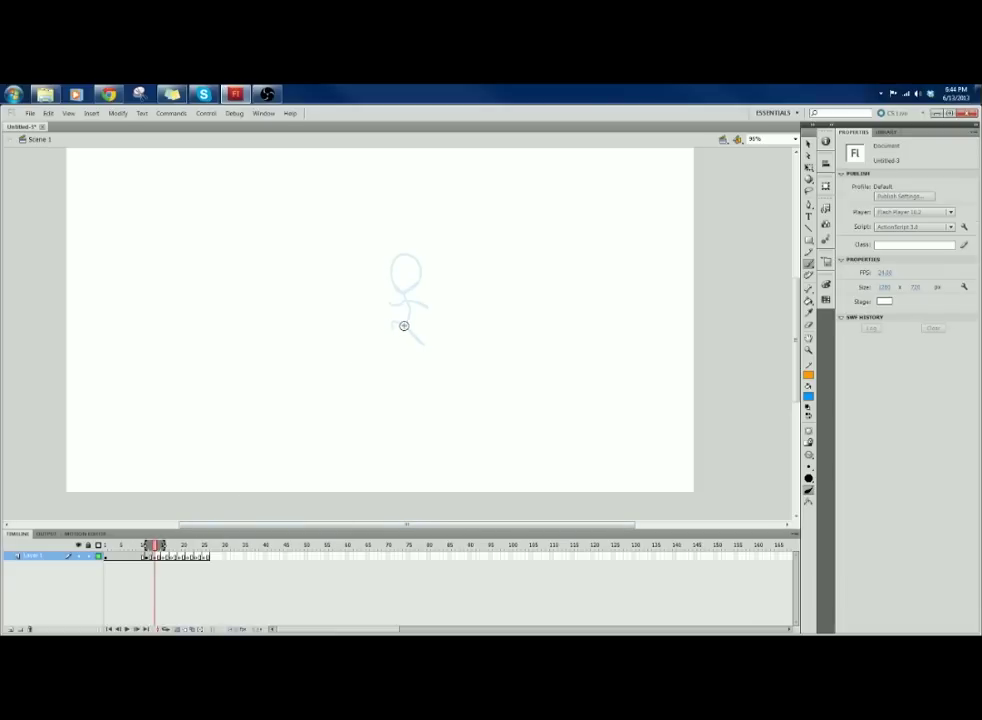
{"action": "mouse_move", "coordinate": [405, 325]}
{"action": "left_mouse_down"}
{"action": "mouse_move", "coordinate": [421, 266]}
{"action": "mouse_move", "coordinate": [407, 256]}
{"action": "mouse_move", "coordinate": [393, 261]}
{"action": "mouse_move", "coordinate": [406, 293]}
{"action": "mouse_move", "coordinate": [390, 310]}
{"action": "mouse_move", "coordinate": [421, 314]}
{"action": "left_mouse_up"}
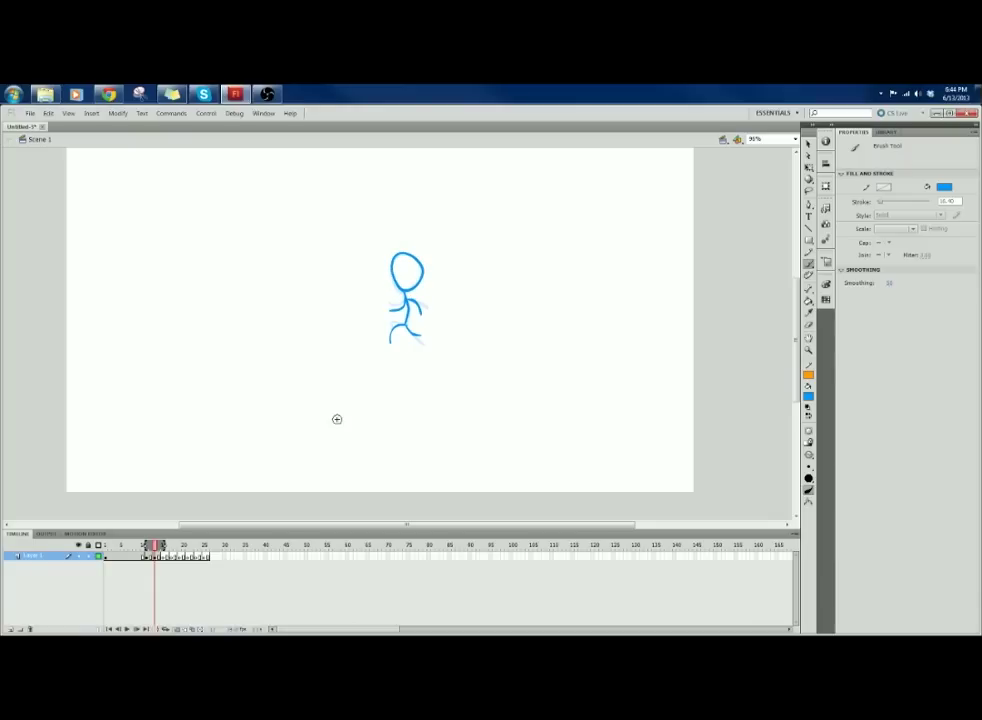
{"action": "mouse_move", "coordinate": [156, 547]}
{"action": "left_mouse_down"}
{"action": "mouse_move", "coordinate": [135, 549]}
{"action": "mouse_move", "coordinate": [164, 550]}
{"action": "left_mouse_up"}
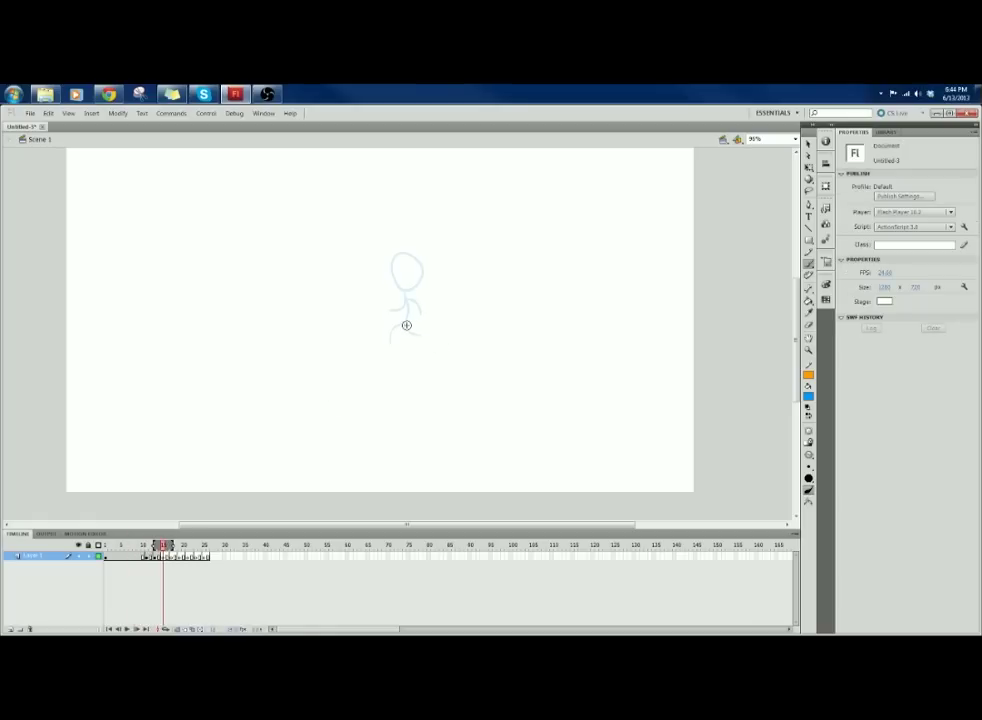
{"action": "left_click_drag", "start_coordinate": [405, 325], "coordinate": [412, 338]}
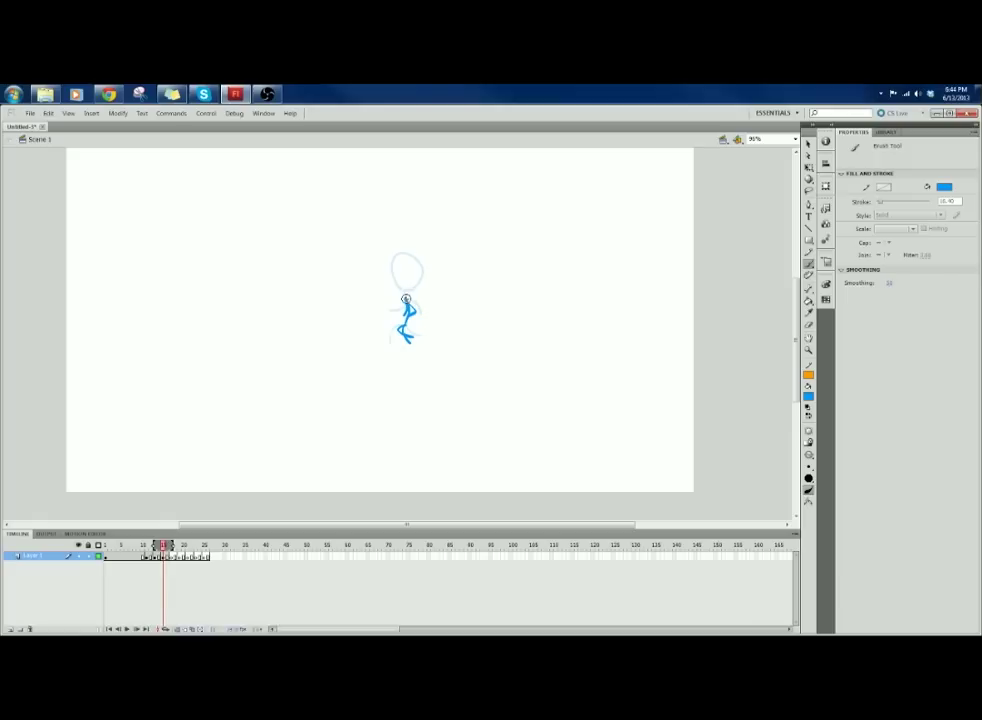
{"action": "mouse_move", "coordinate": [406, 299]}
{"action": "left_mouse_down"}
{"action": "mouse_move", "coordinate": [420, 263]}
{"action": "mouse_move", "coordinate": [395, 258]}
{"action": "mouse_move", "coordinate": [404, 292]}
{"action": "left_mouse_up"}
{"action": "mouse_move", "coordinate": [164, 546]}
{"action": "left_mouse_down"}
{"action": "mouse_move", "coordinate": [132, 551]}
{"action": "mouse_move", "coordinate": [173, 556]}
{"action": "left_mouse_up"}
{"action": "mouse_move", "coordinate": [404, 324]}
{"action": "left_mouse_down"}
{"action": "mouse_move", "coordinate": [392, 329]}
{"action": "mouse_move", "coordinate": [422, 340]}
{"action": "mouse_move", "coordinate": [405, 305]}
{"action": "mouse_move", "coordinate": [389, 306]}
{"action": "mouse_move", "coordinate": [416, 313]}
{"action": "mouse_move", "coordinate": [404, 257]}
{"action": "mouse_move", "coordinate": [402, 294]}
{"action": "left_mouse_up"}
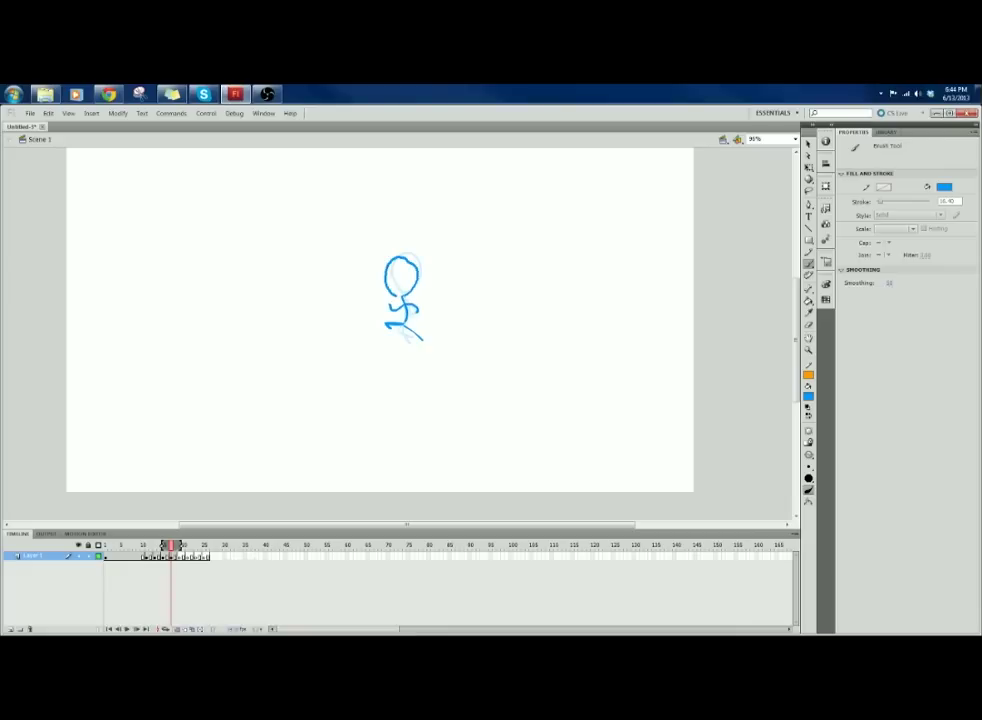
Step: Play the stick figure animation from frame 1
{"action": "mouse_move", "coordinate": [171, 545]}
{"action": "left_mouse_down"}
{"action": "mouse_move", "coordinate": [116, 561]}
{"action": "mouse_move", "coordinate": [185, 558]}
{"action": "mouse_move", "coordinate": [109, 570]}
{"action": "mouse_move", "coordinate": [143, 587]}
{"action": "mouse_move", "coordinate": [103, 586]}
{"action": "left_mouse_up"}
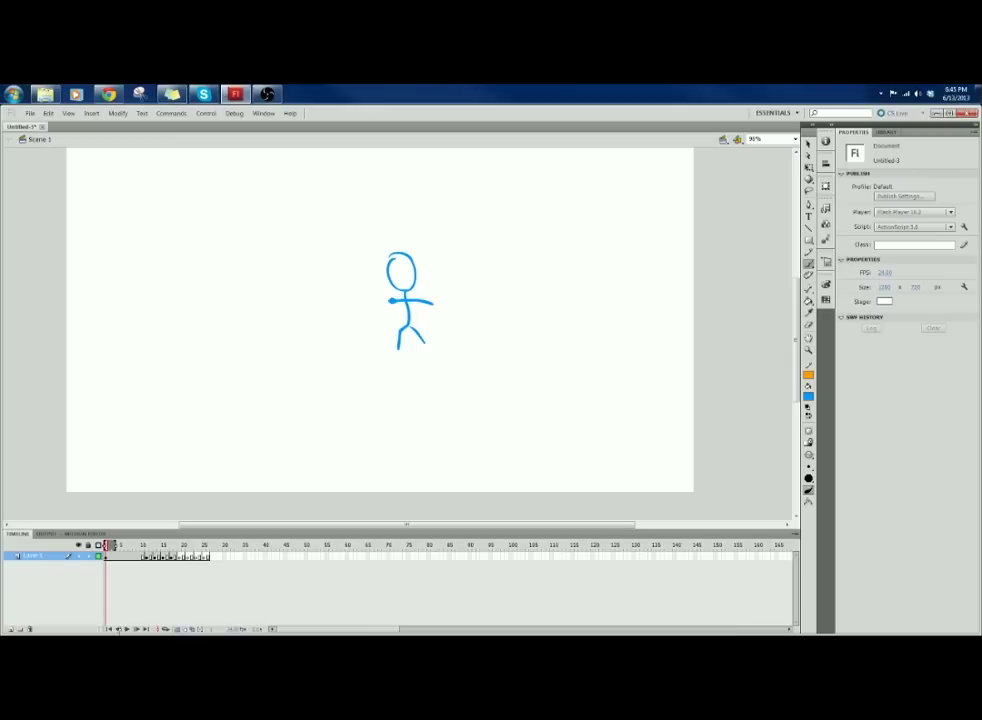
{"action": "left_click", "coordinate": [127, 630]}
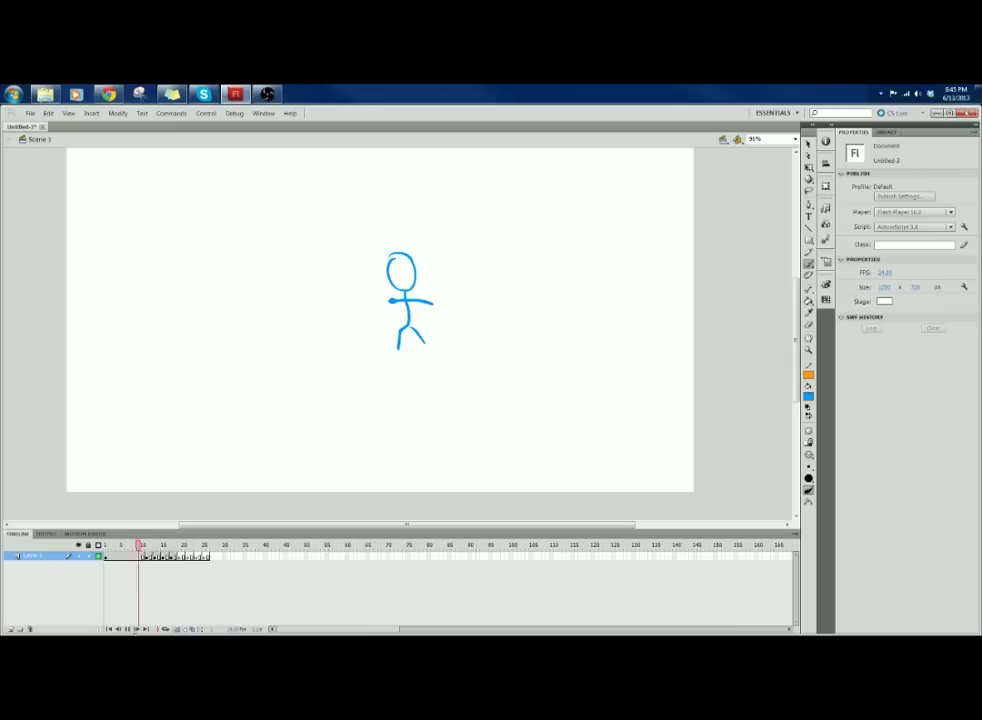
{"action": "left_click", "coordinate": [164, 545]}
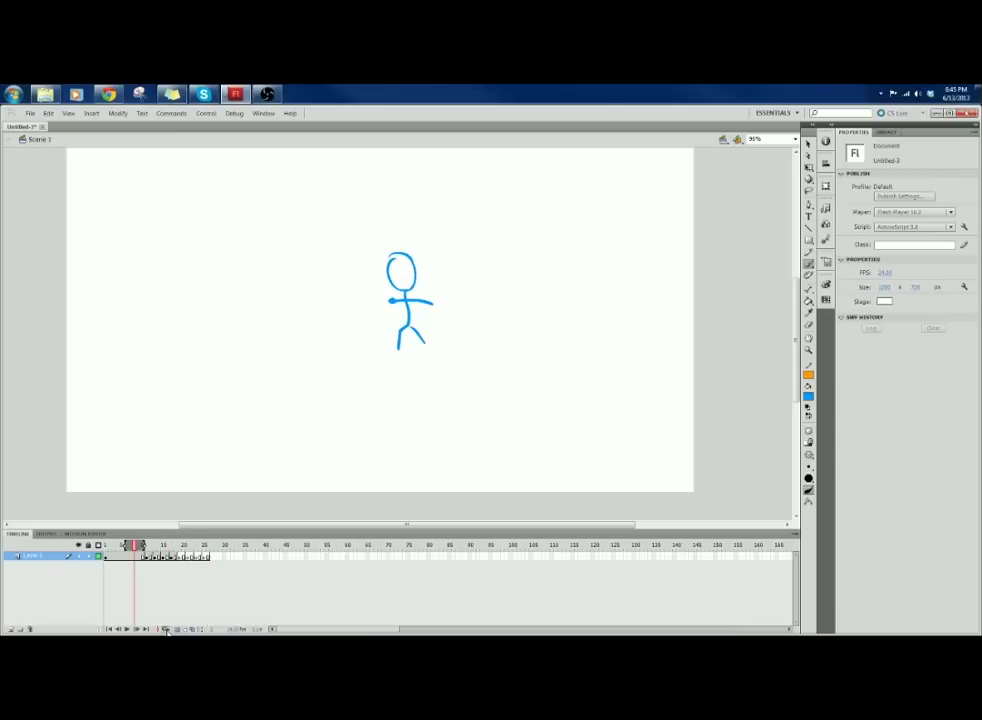
Step: Turn on loop playback, set the loop range to frames 9 to 18, and play the looped animation
{"action": "left_click", "coordinate": [167, 630]}
{"action": "left_click", "coordinate": [138, 547]}
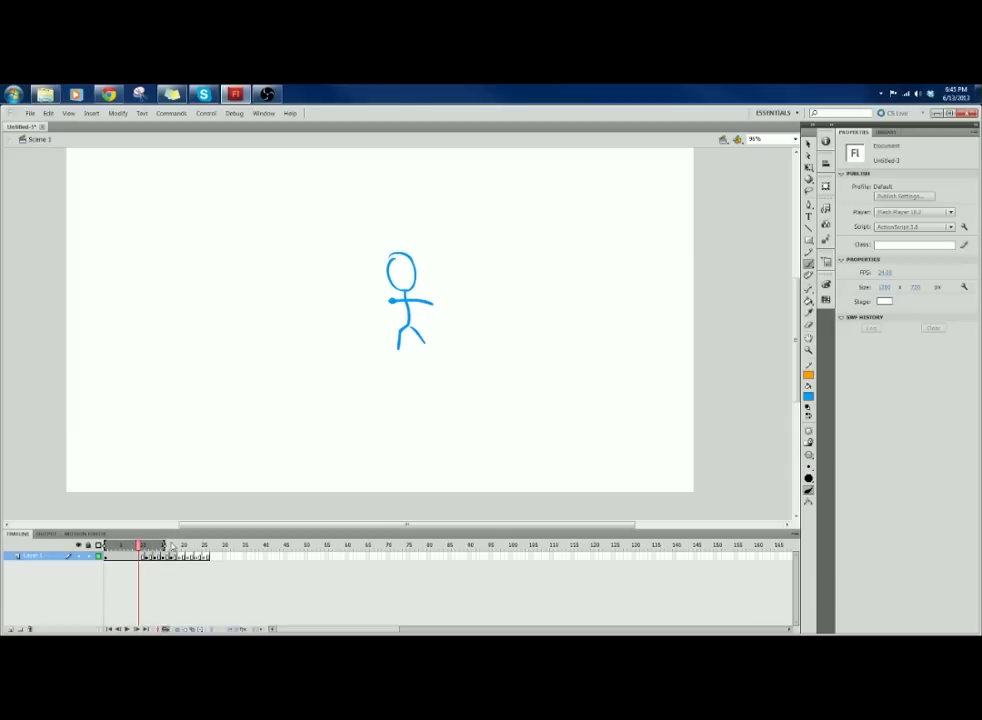
{"action": "left_click_drag", "start_coordinate": [165, 546], "coordinate": [177, 549]}
{"action": "left_click", "coordinate": [107, 548]}
{"action": "left_click_drag", "start_coordinate": [106, 547], "coordinate": [143, 550]}
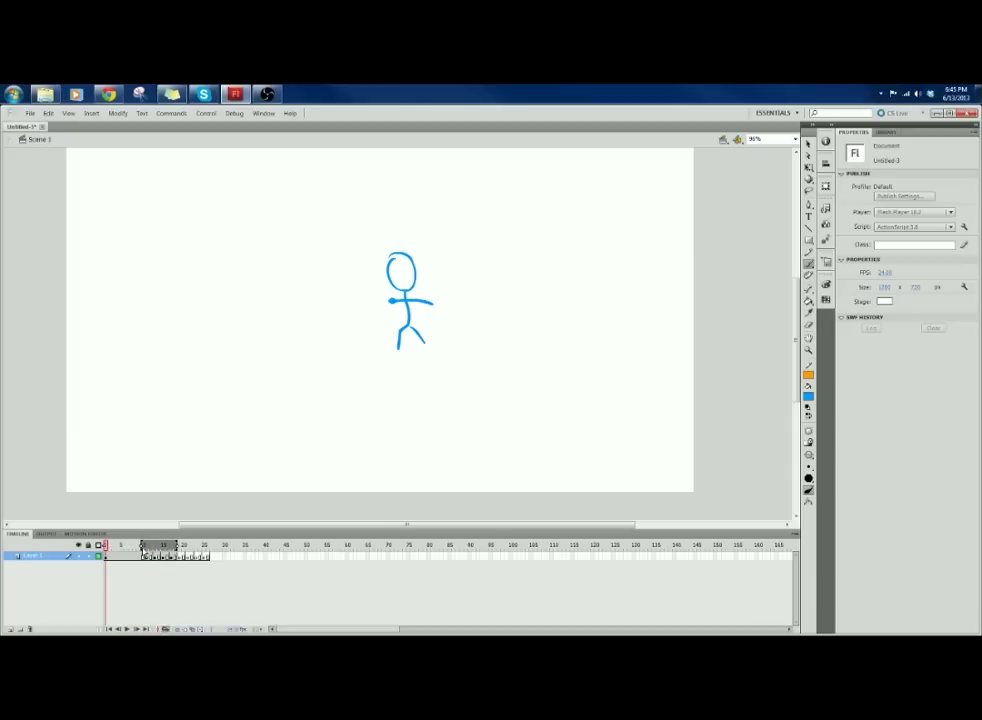
{"action": "left_click", "coordinate": [136, 547]}
{"action": "left_click", "coordinate": [127, 630]}
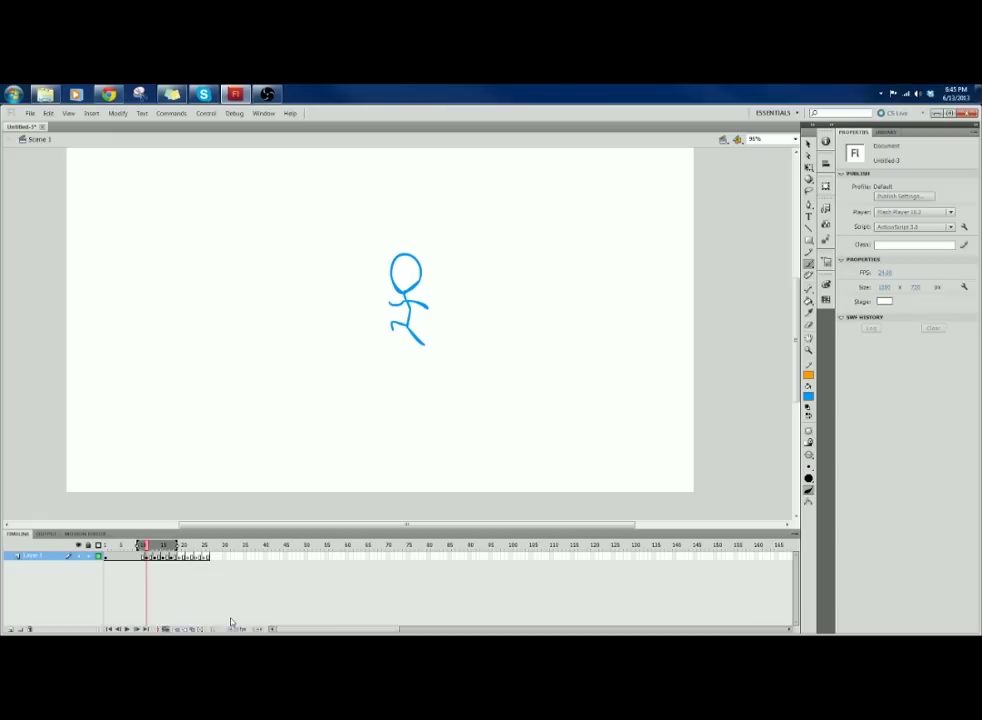
Step: Select the whole stick figure on frame 11 with the Free Transform tool
{"action": "left_click", "coordinate": [809, 168]}
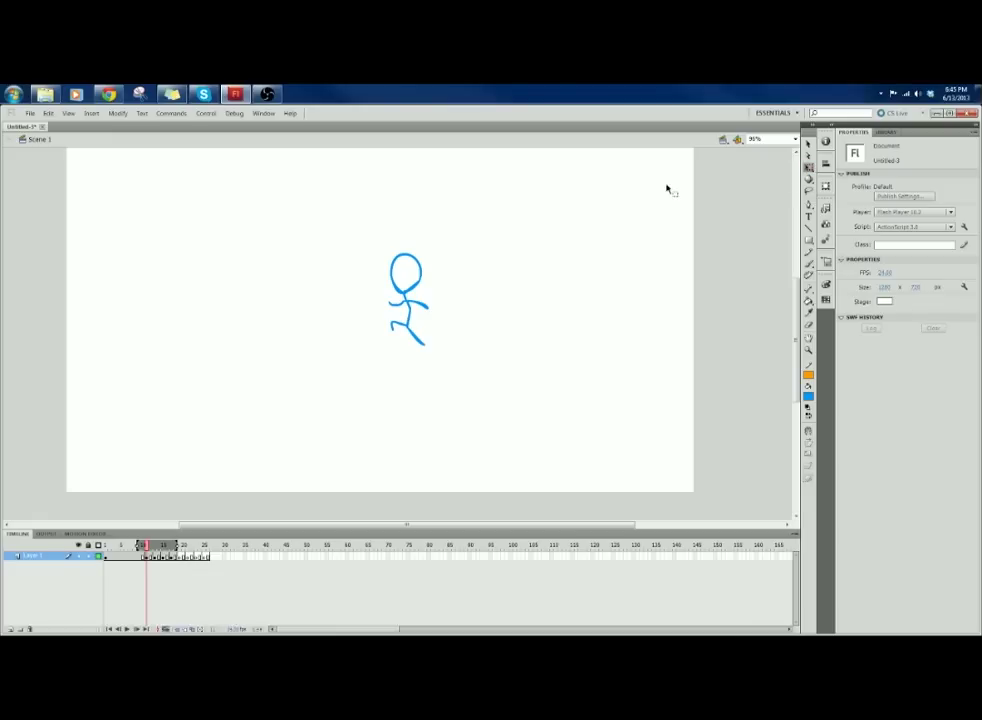
{"action": "left_click", "coordinate": [406, 315]}
{"action": "left_click_drag", "start_coordinate": [518, 195], "coordinate": [249, 481]}
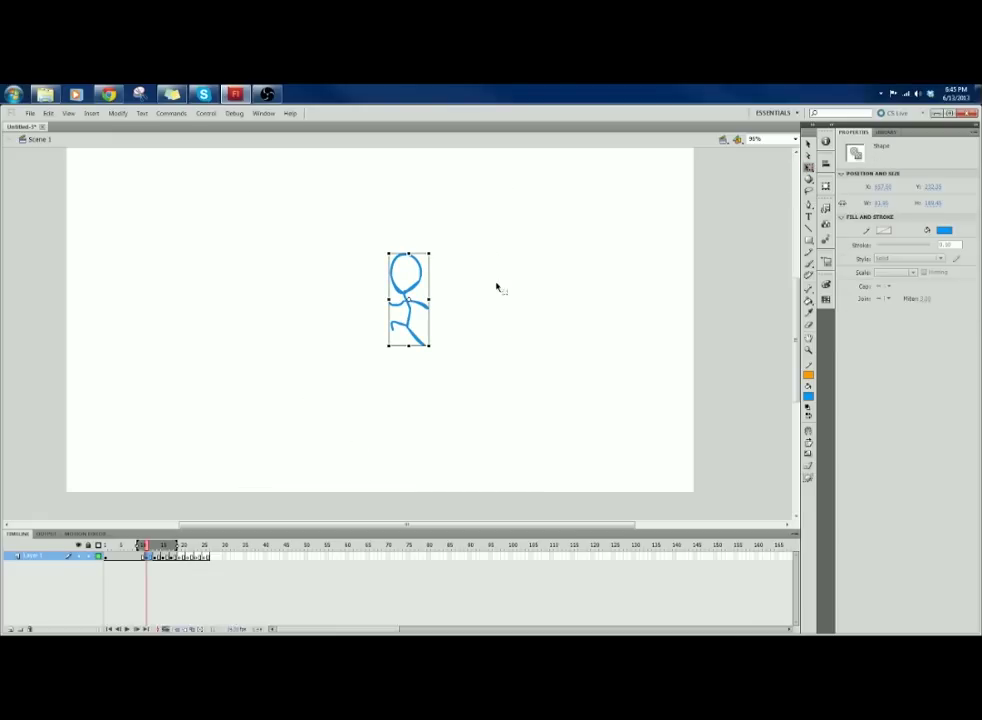